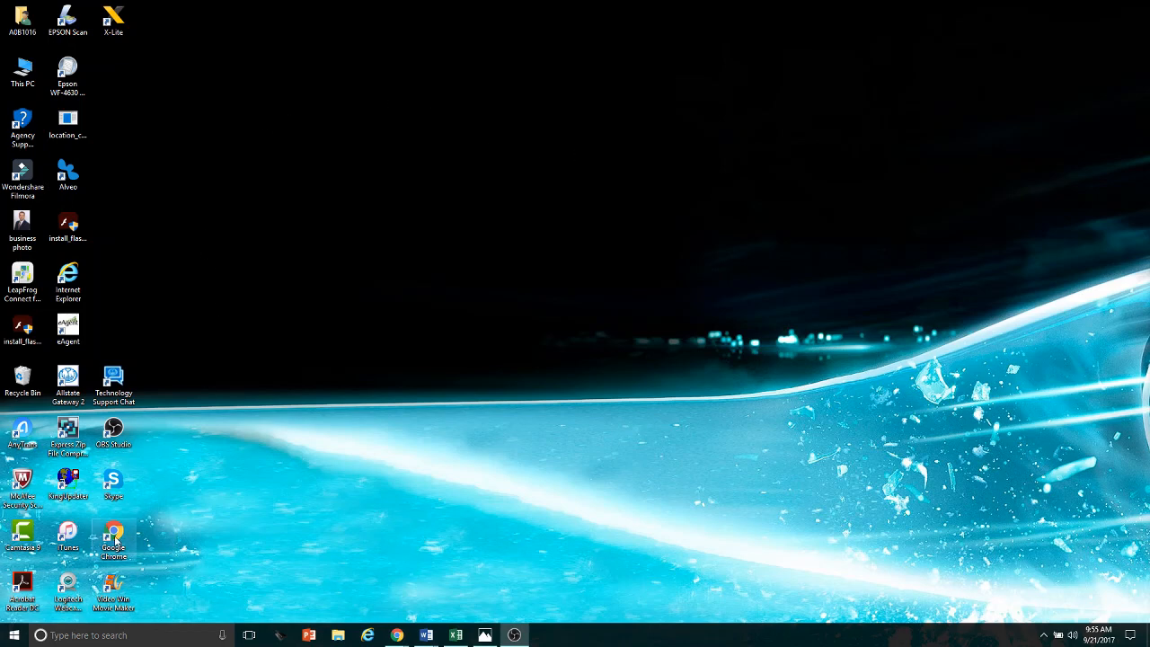
Open Google Chrome and load the Namecheap website
double_click(115, 539)
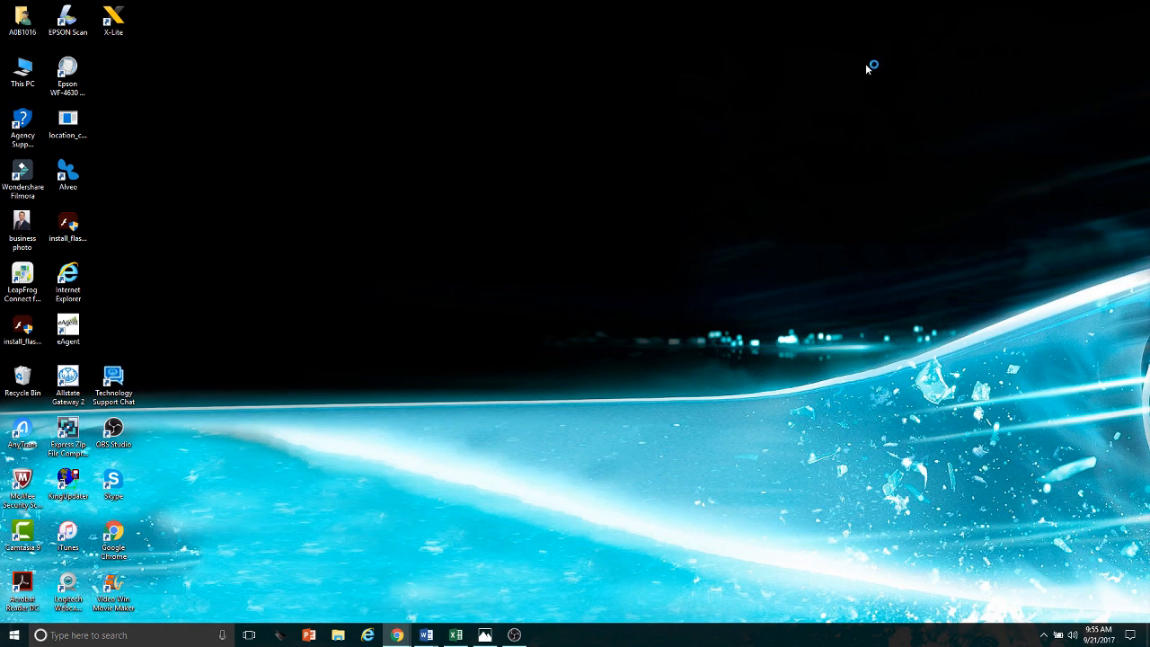
drag(1013, 29, 240, 17)
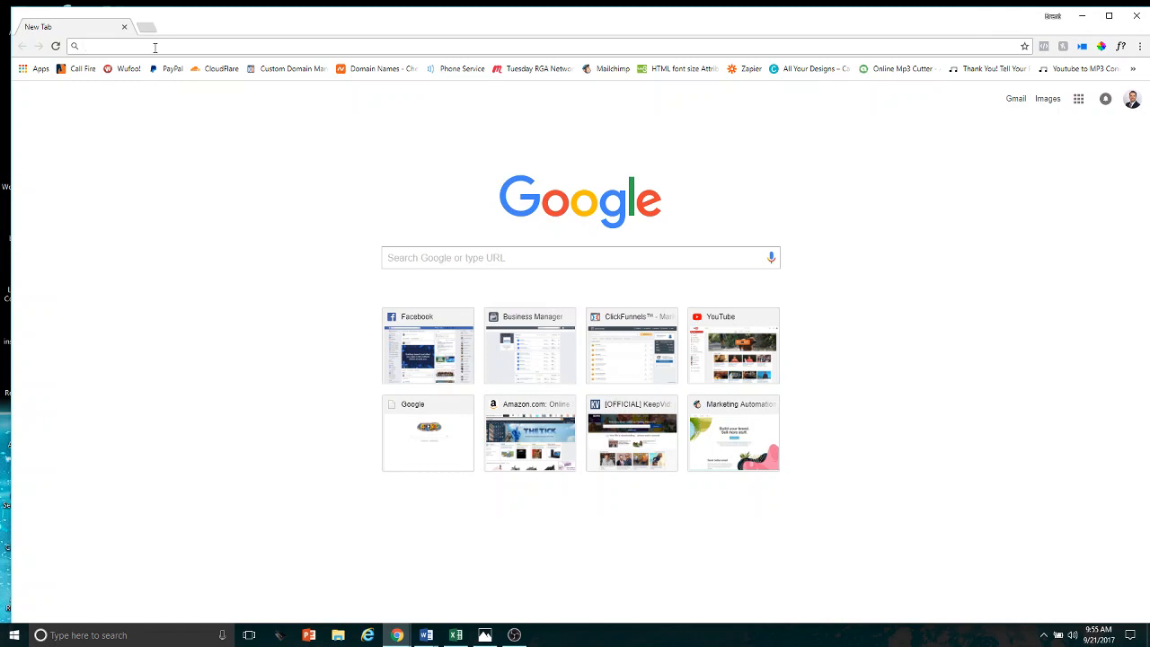
text(name)
key(Return)
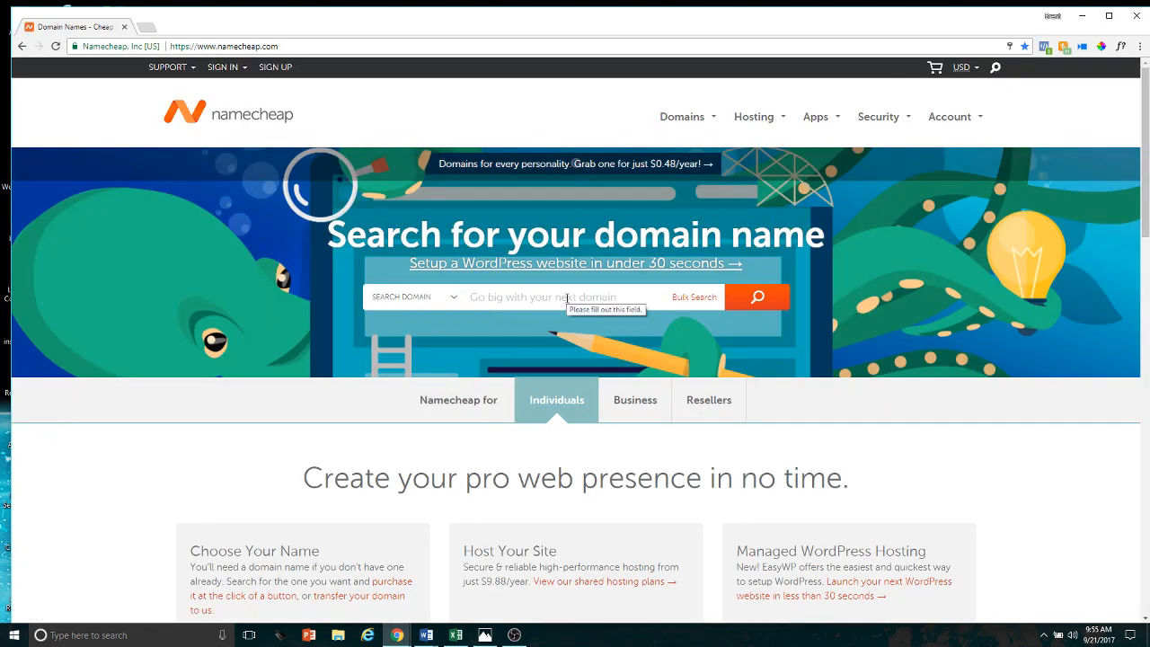
Open the Cloudflare website in a new tab and log in to the account
click(146, 27)
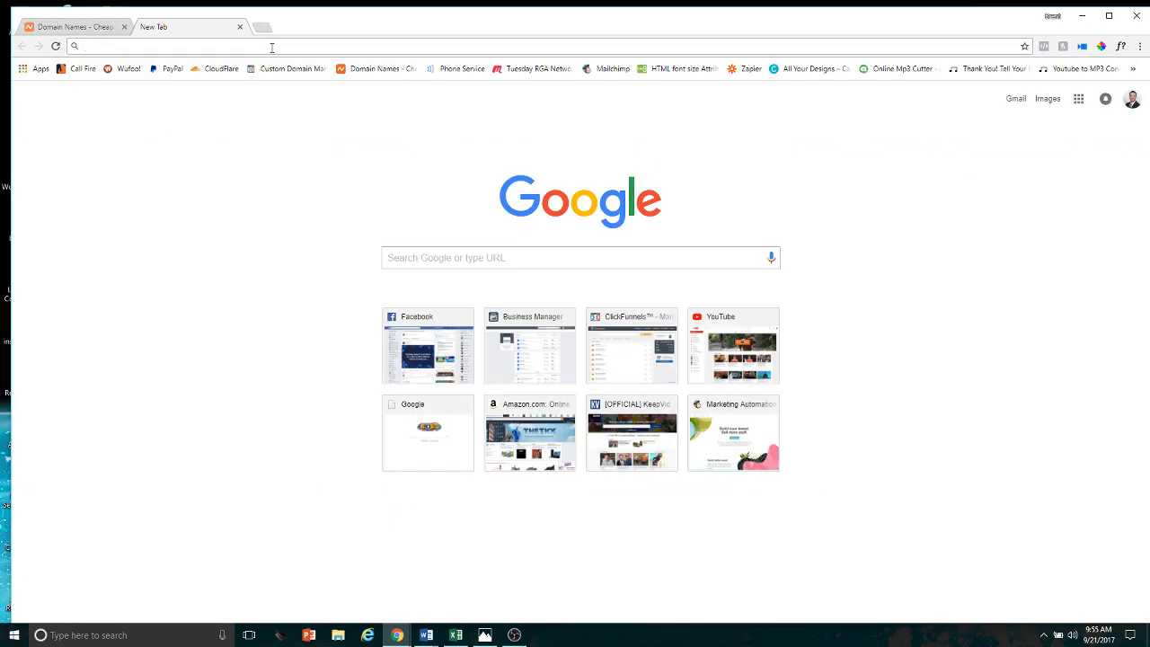
text(cloudflare.com)
key(Return)
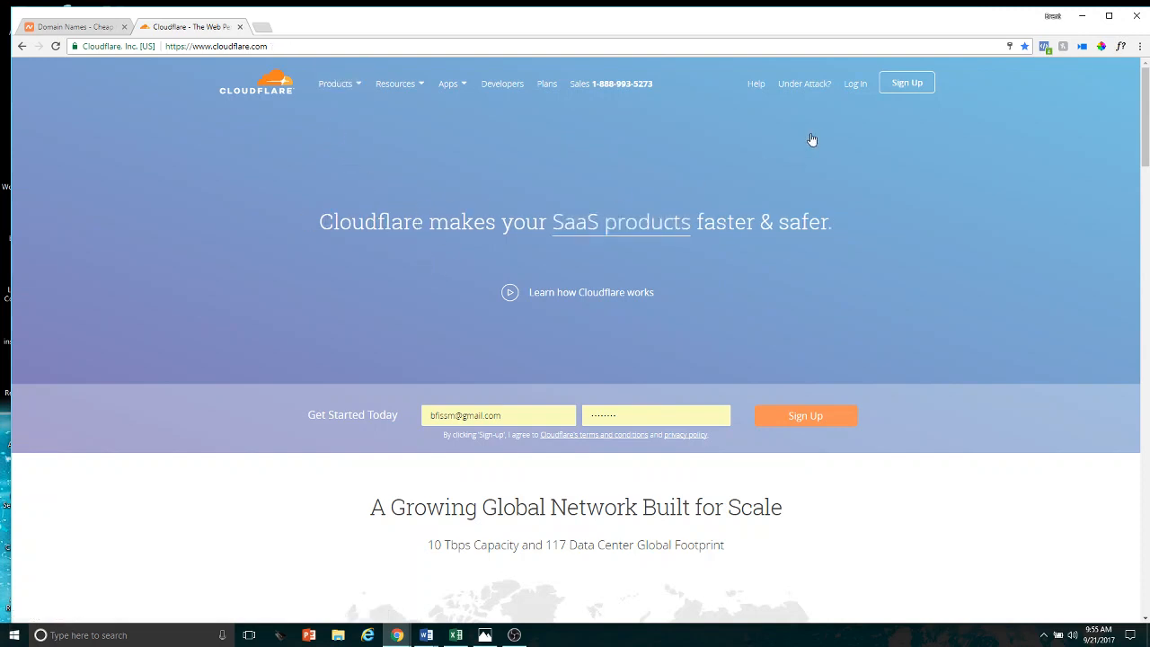
click(857, 85)
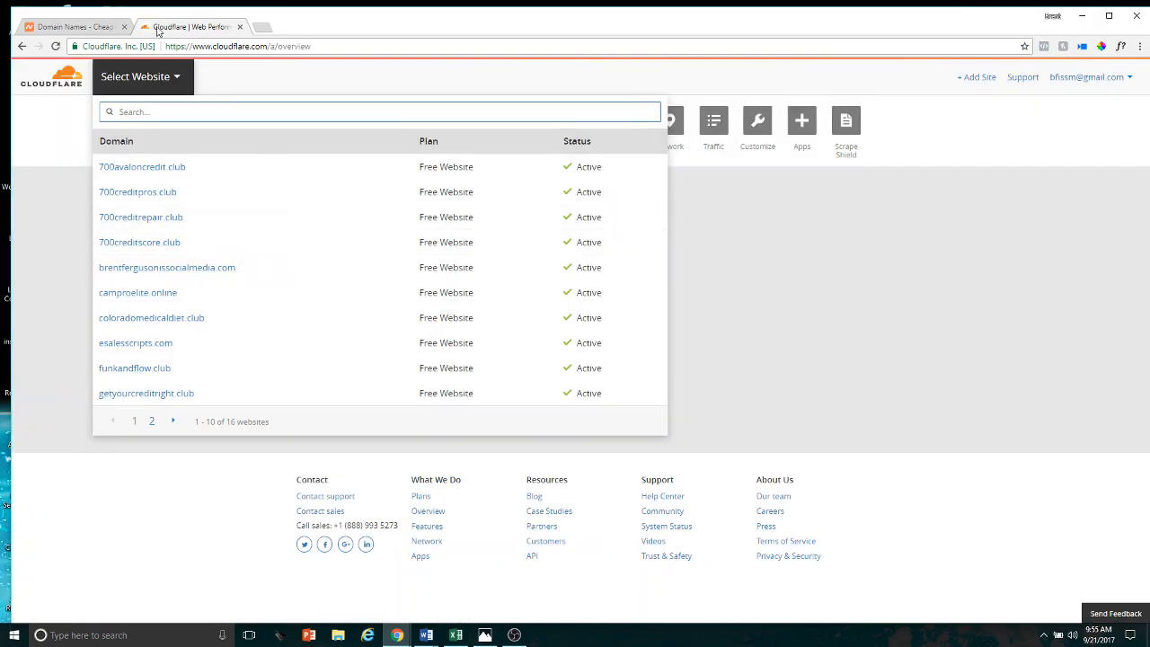
Open the ClickFunnels dashboard in another new tab alongside Namecheap and Cloudflare
click(79, 26)
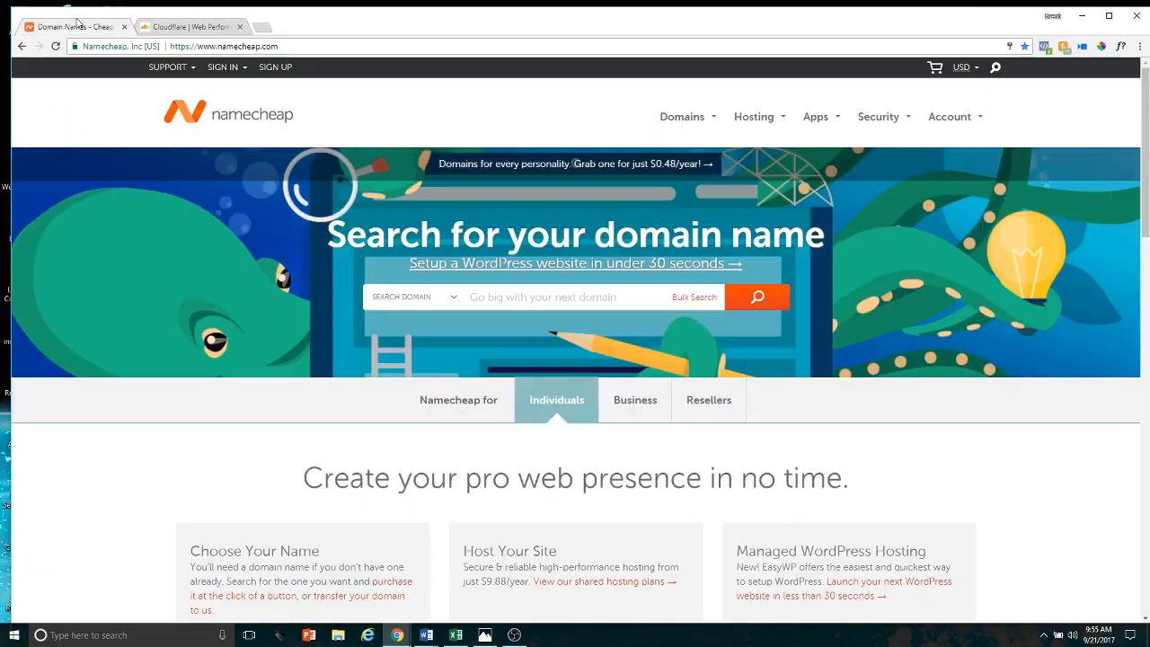
click(263, 27)
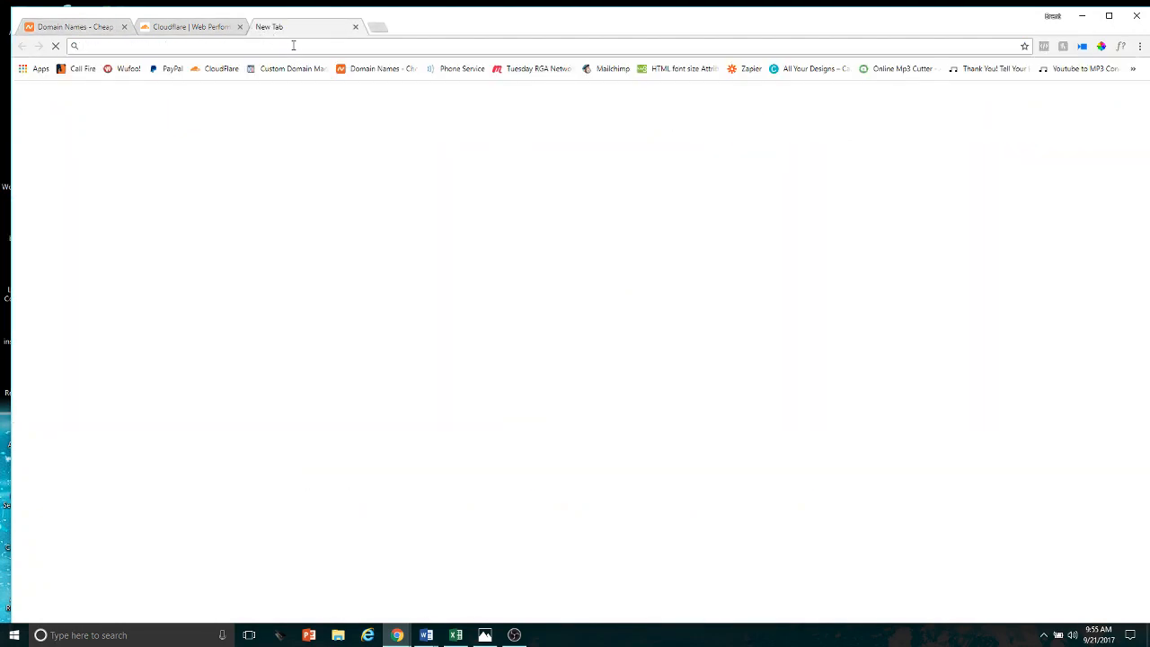
text(click)
key(Return)
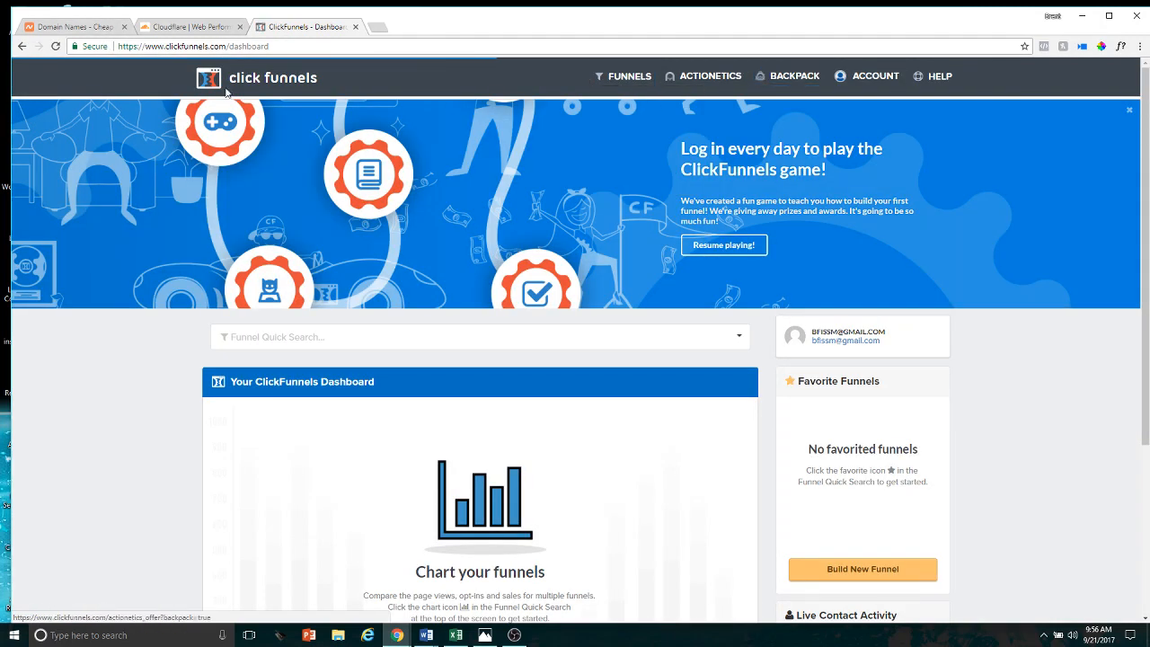
Return to the Namecheap site and open its Domain Name Search page
click(75, 25)
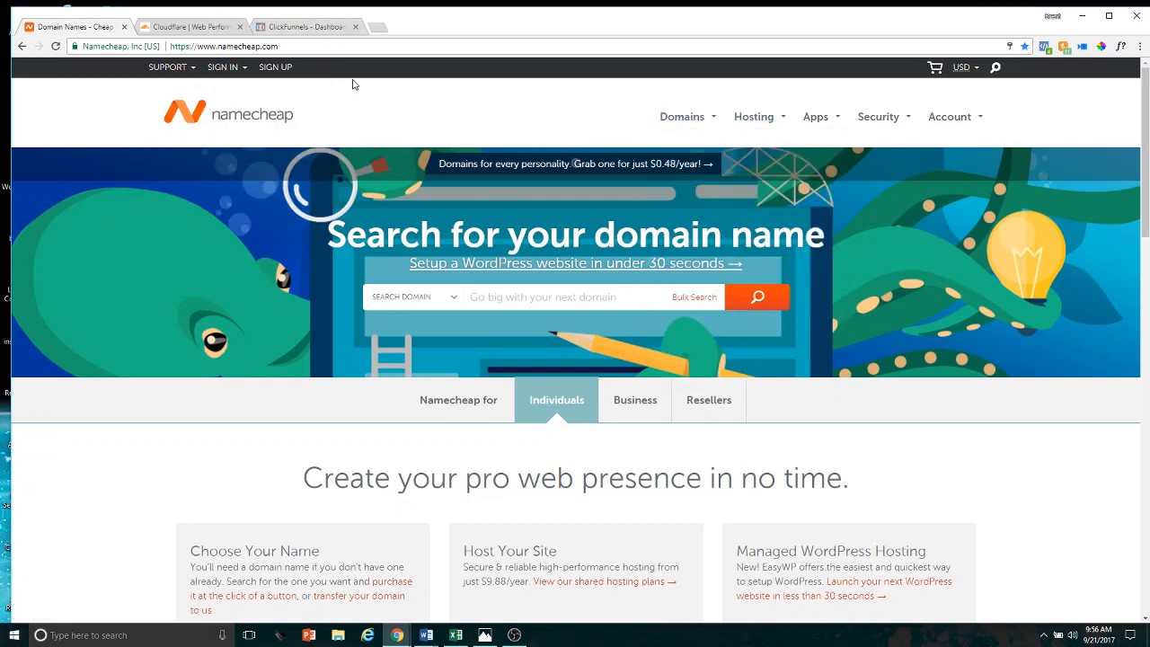
mouse_move(690, 120)
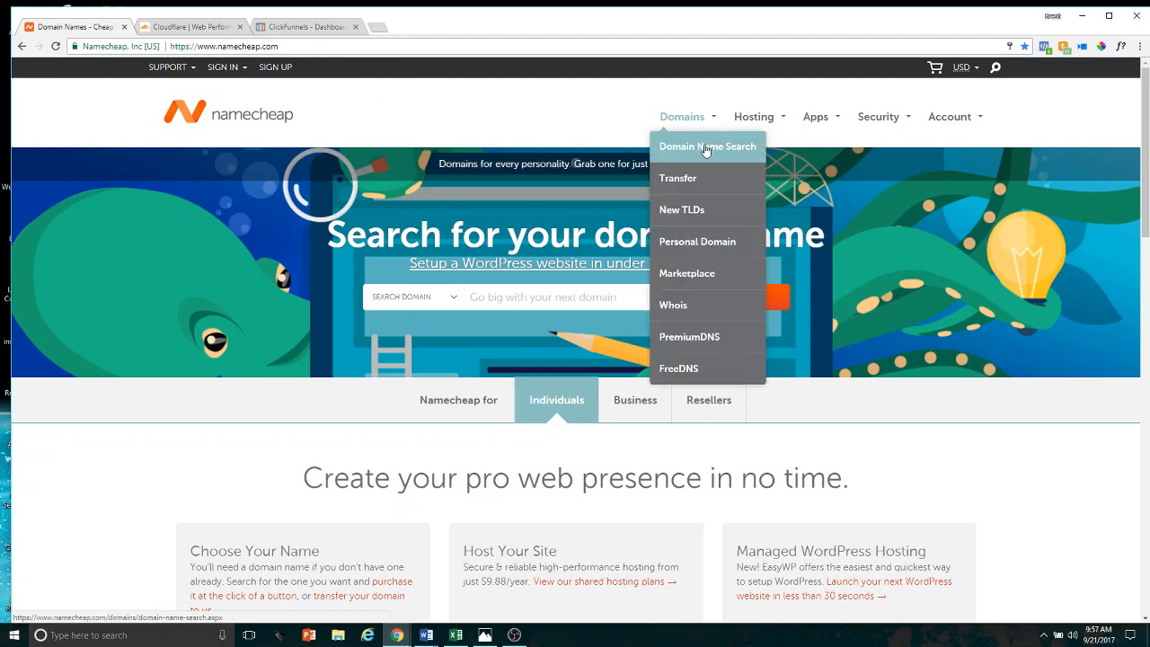
click(707, 149)
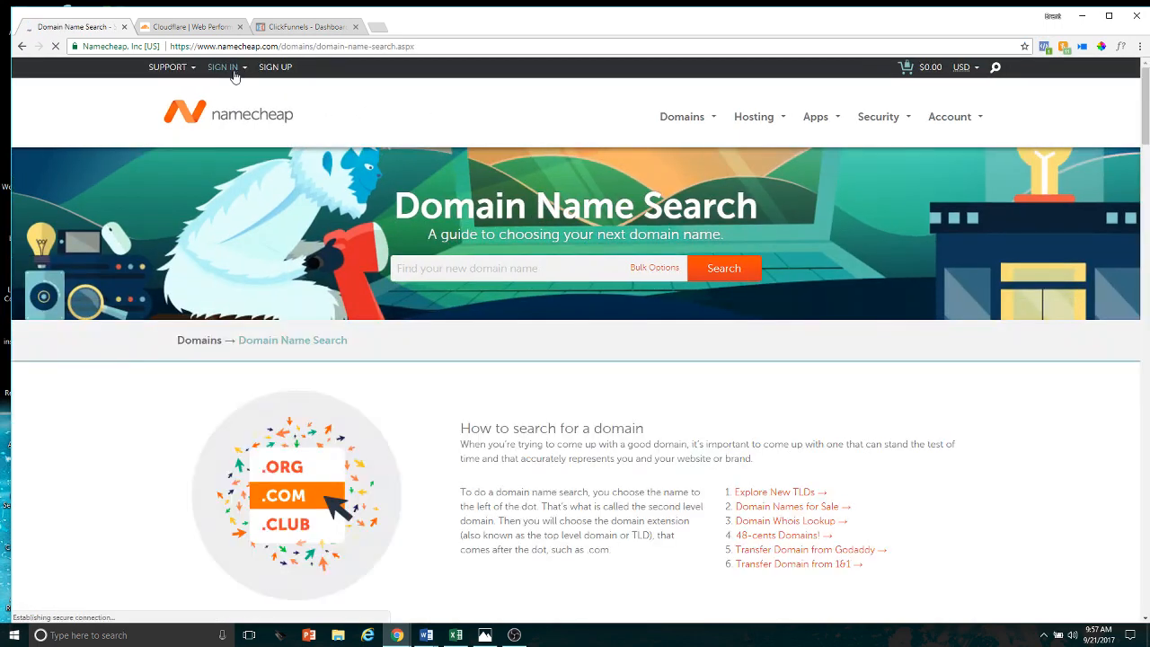
Sign in to Namecheap with the saved username and account password
click(232, 71)
click(248, 108)
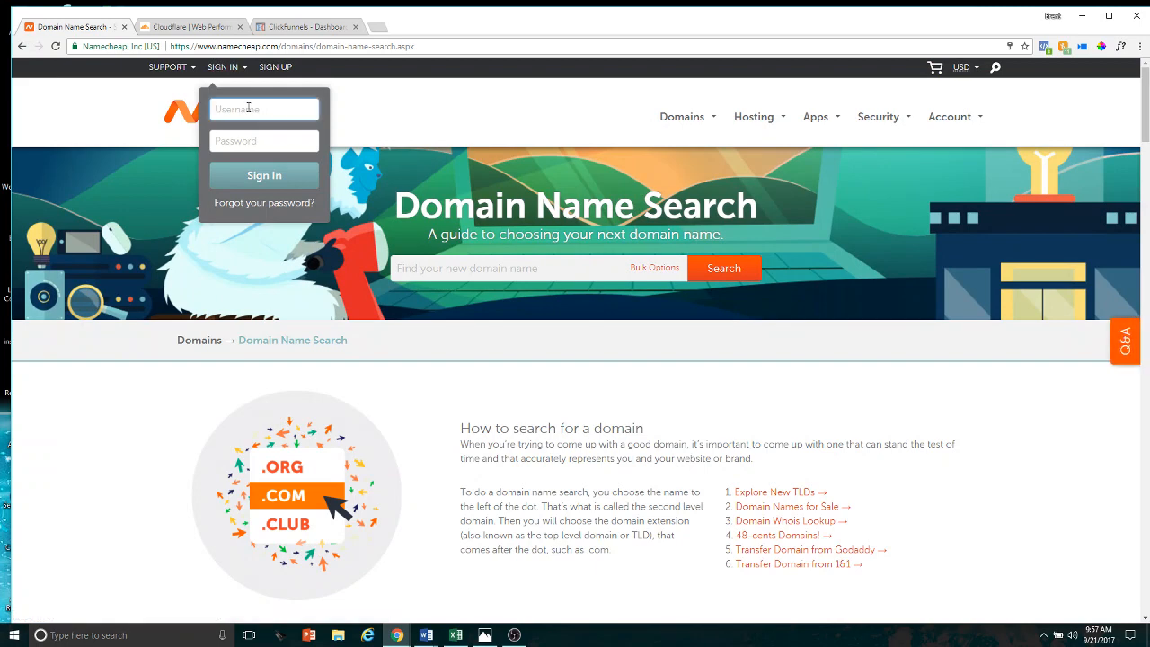
text(b)
click(249, 127)
click(256, 142)
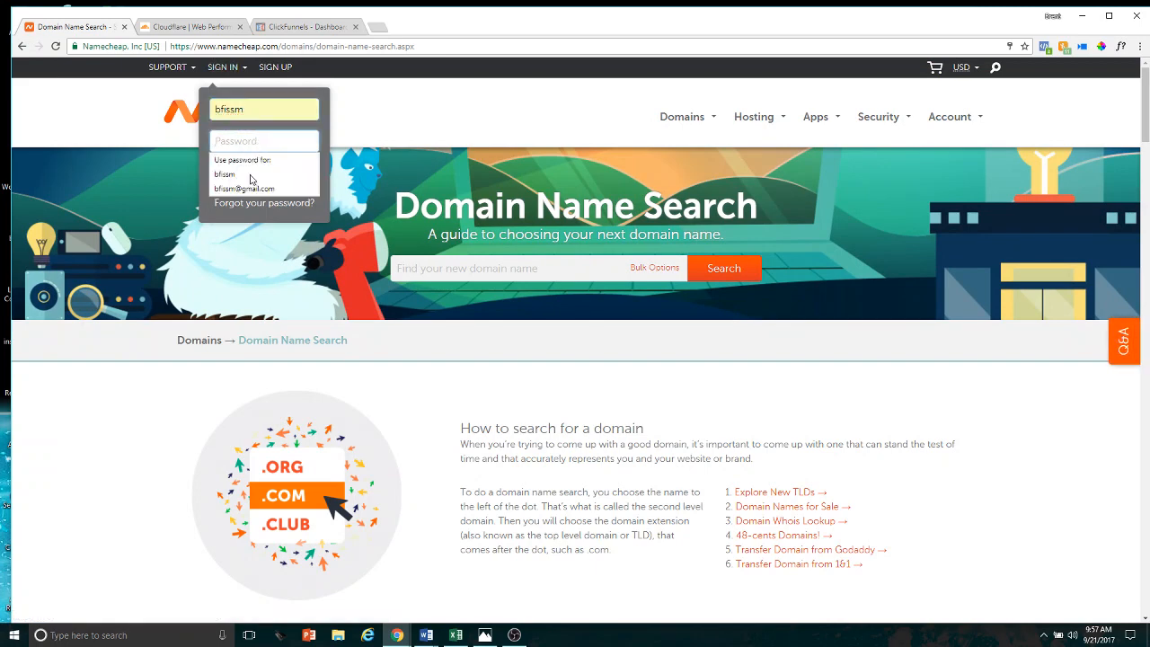
click(254, 177)
click(254, 184)
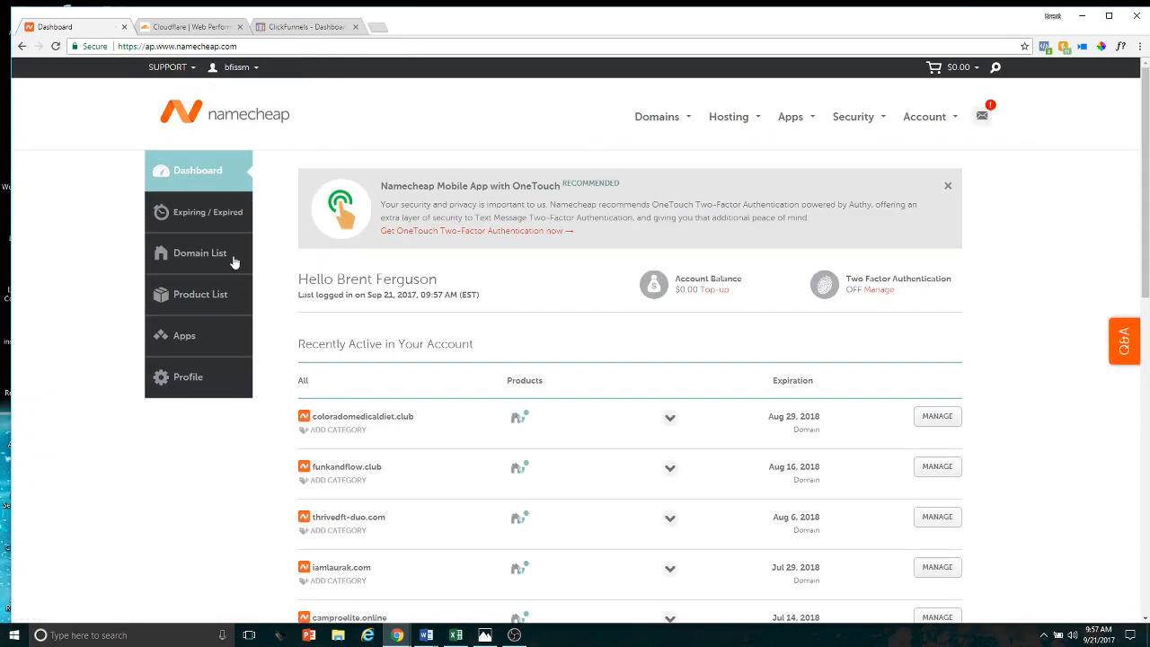
Reopen Domain Name Search from the account dashboard and search for the domain 750creditjump.com
mouse_move(672, 119)
click(676, 149)
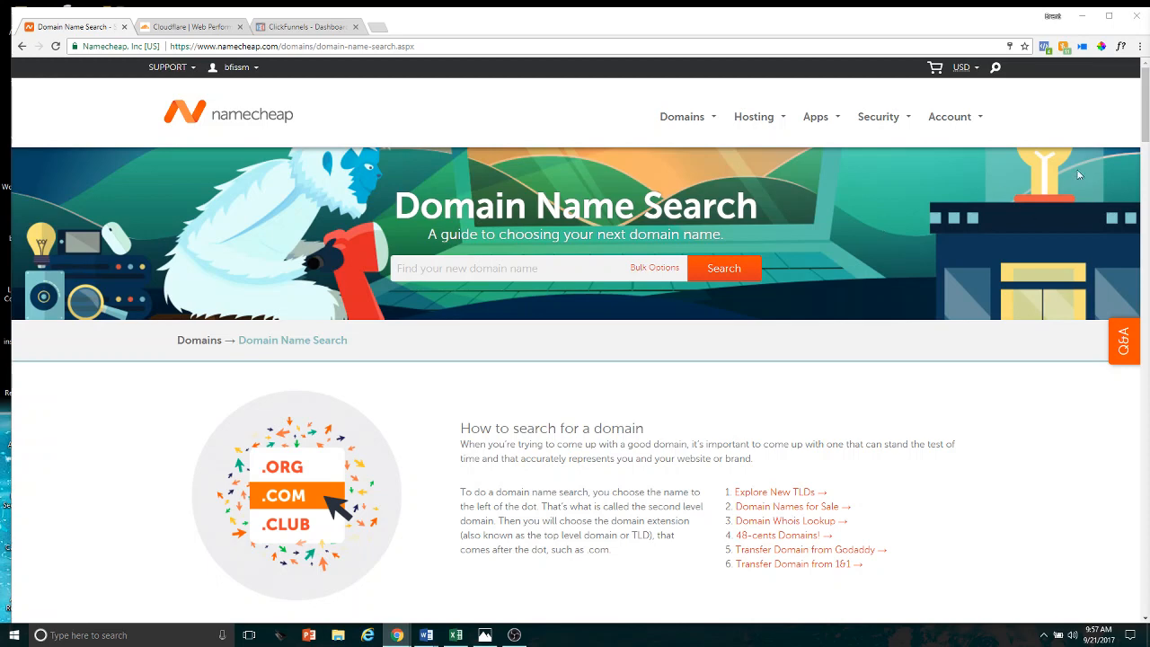
click(530, 262)
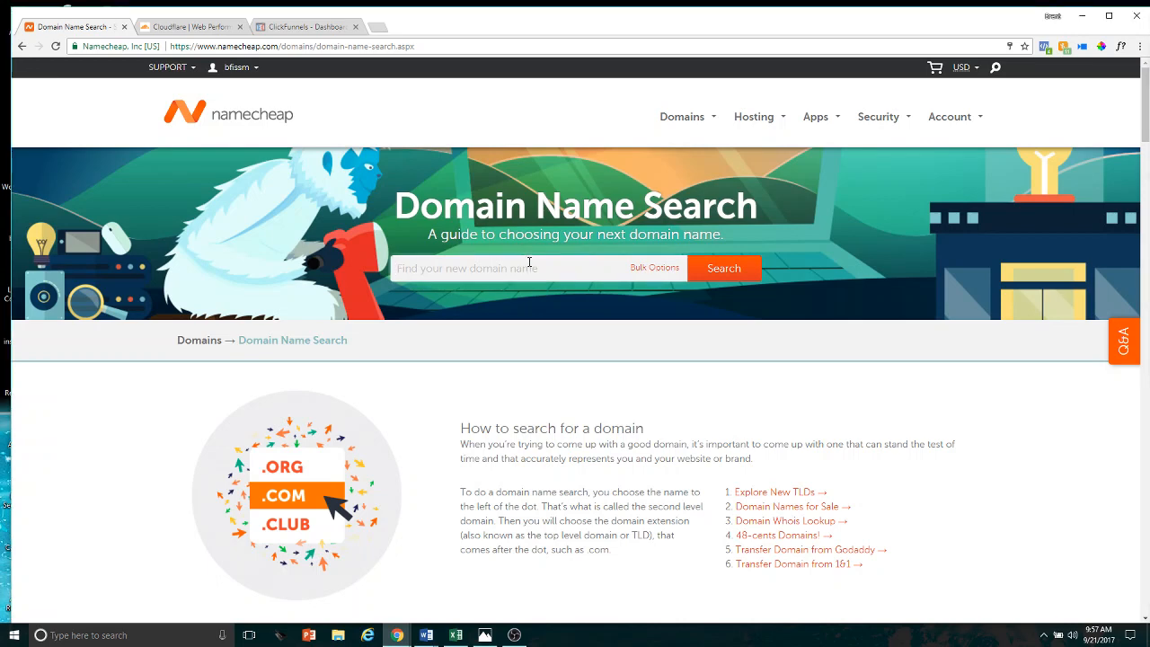
text(750creditjump.)
text(com)
key(Return)
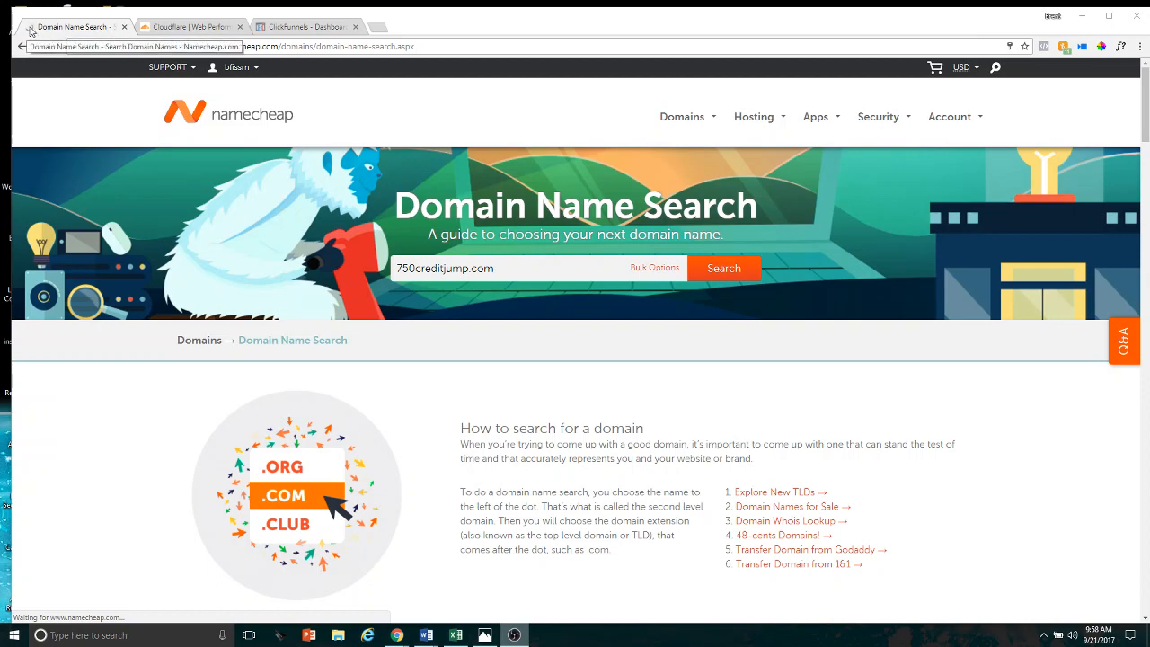
mouse_move(235, 68)
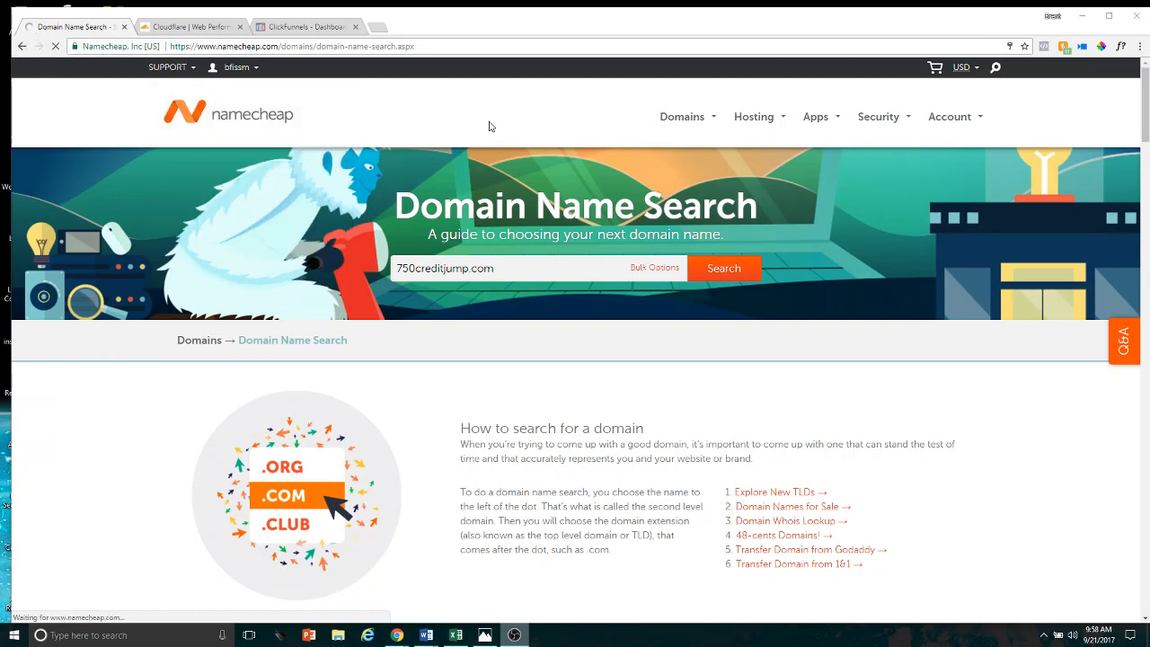
click(713, 270)
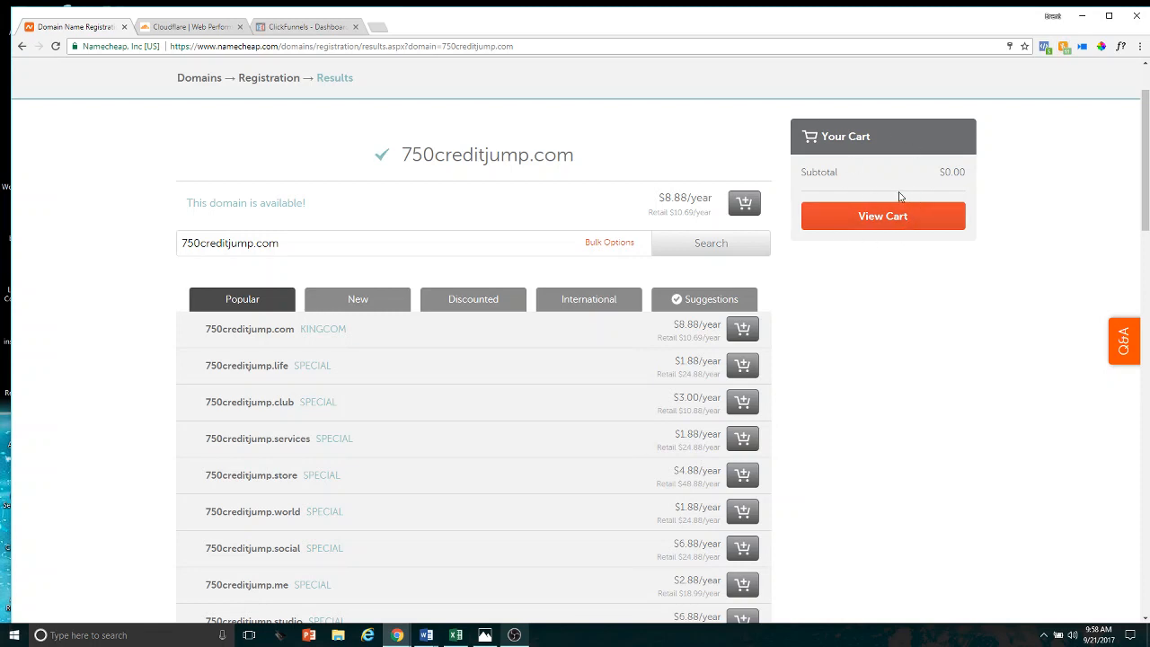
Add 750creditjump.com to the cart and open the shopping cart
click(745, 205)
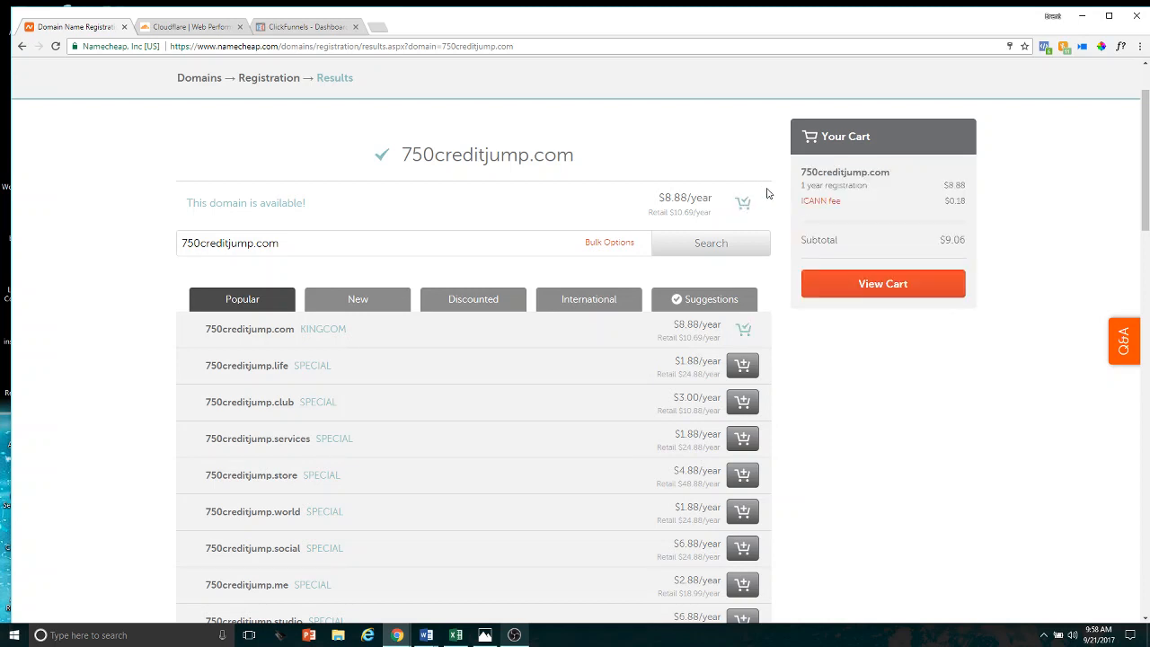
click(888, 285)
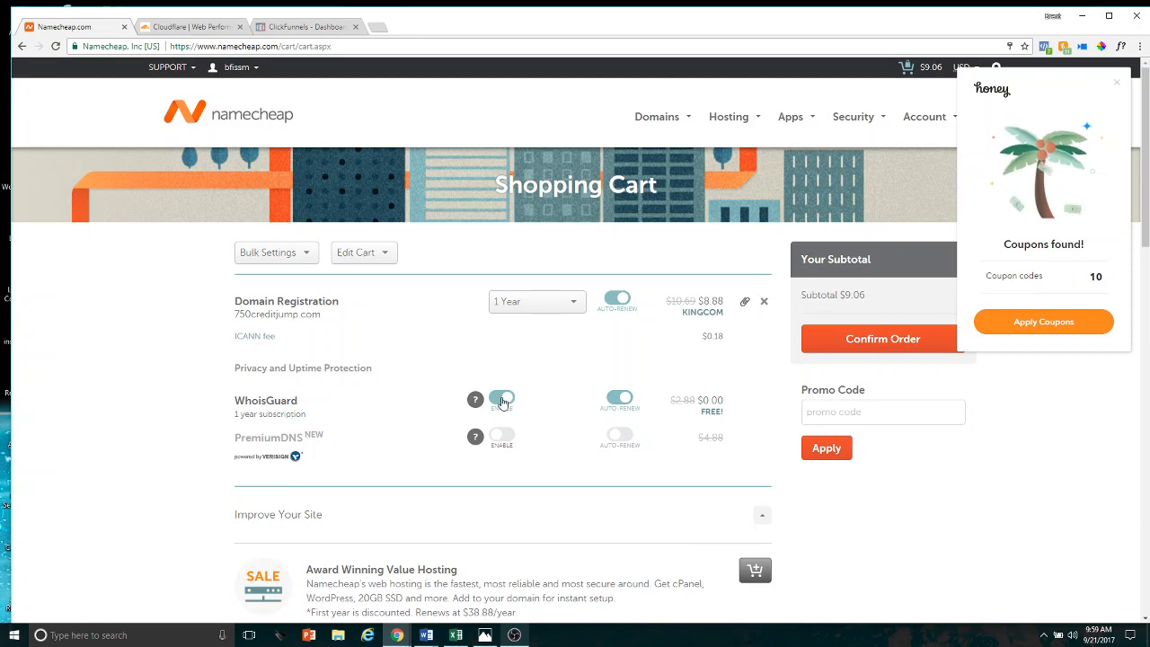
Disable WhoisGuard and its auto-renewal, and turn off auto-renewal for the domain registration
click(624, 401)
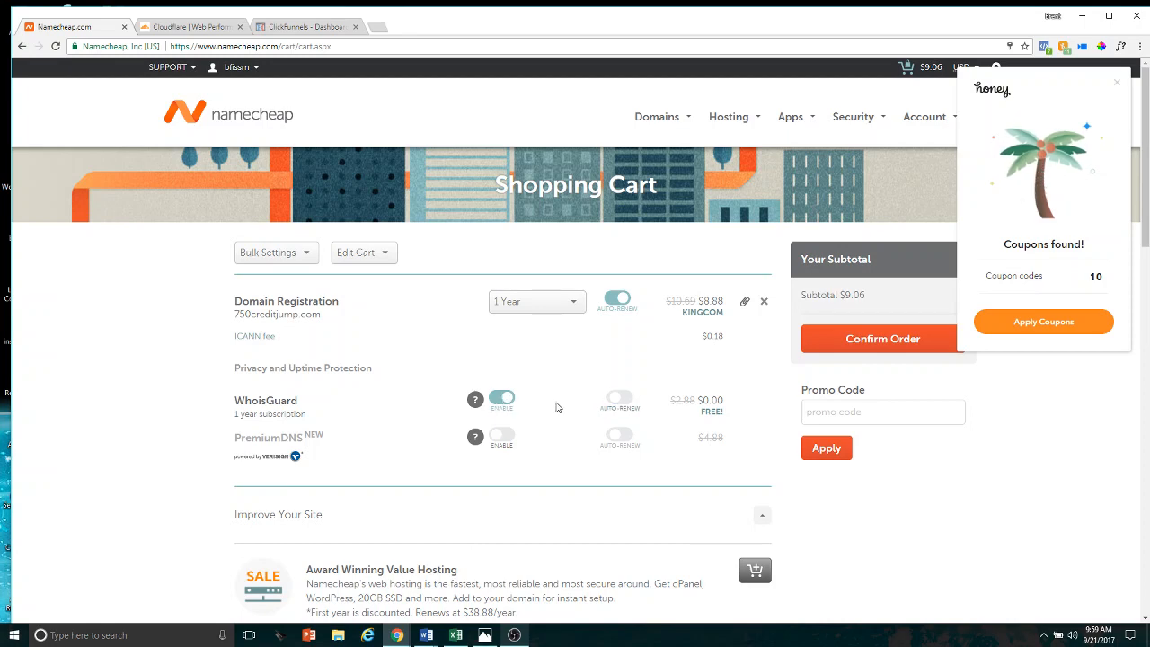
click(502, 398)
click(611, 306)
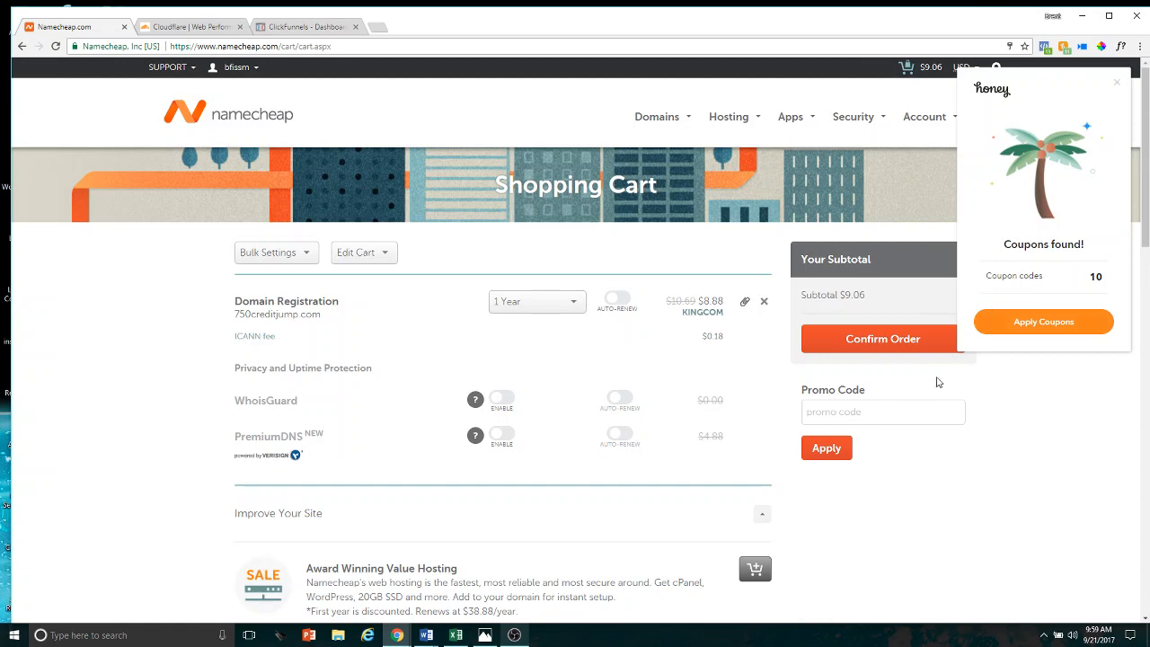
Apply the Honey coupon codes to the cart and confirm the order
click(1048, 324)
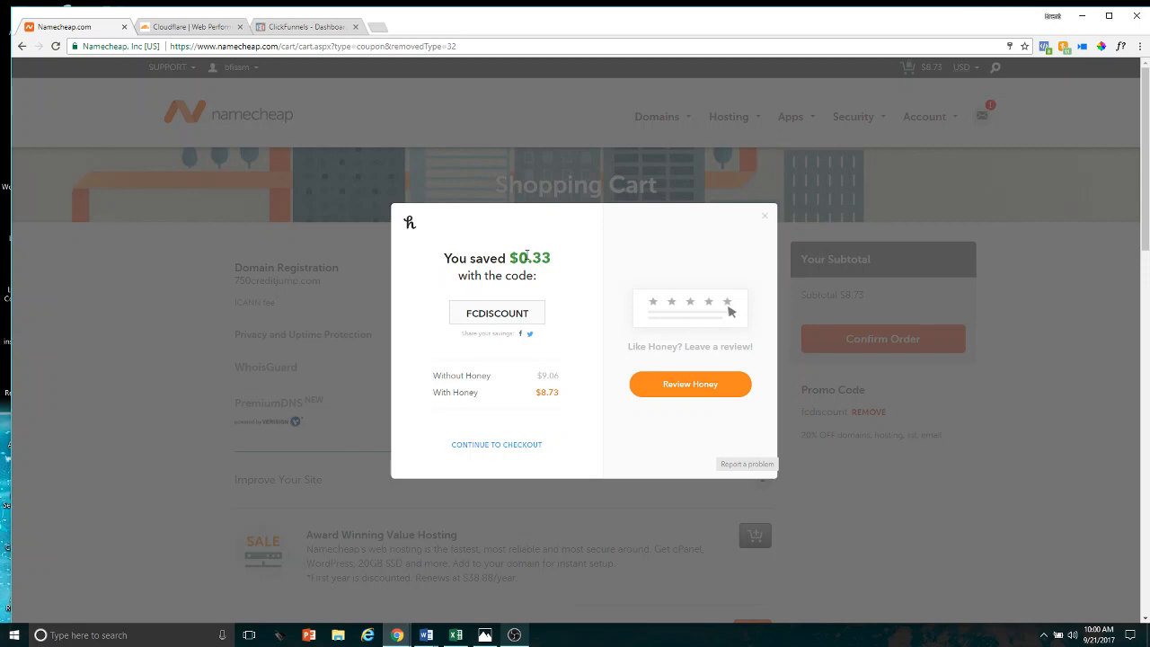
click(504, 445)
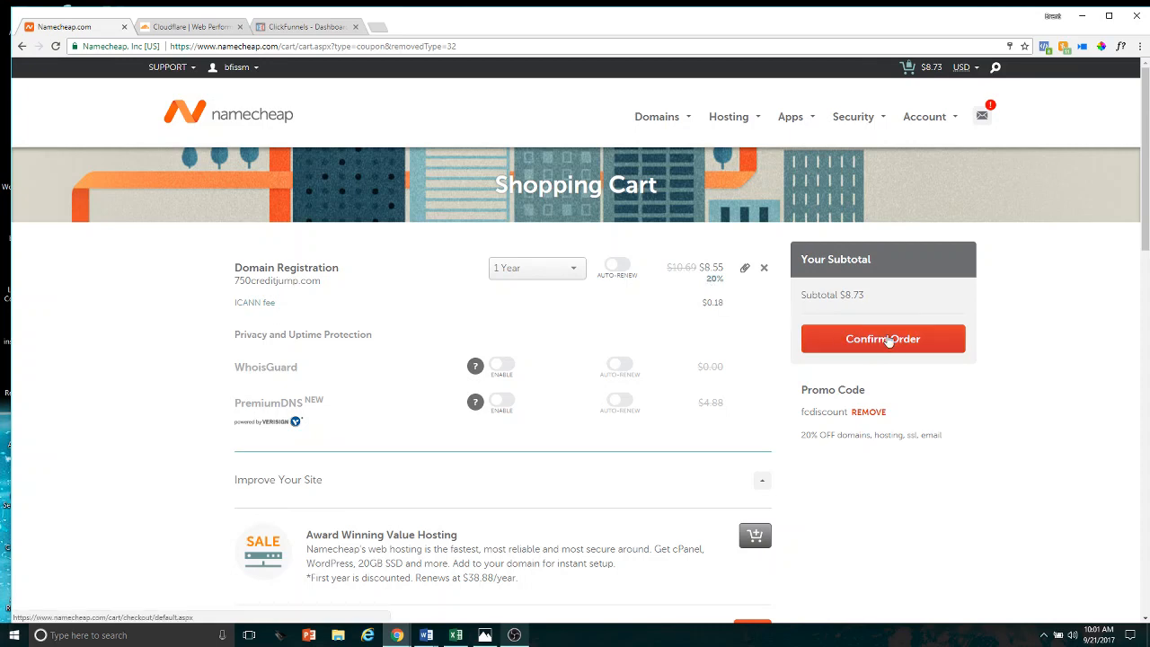
click(866, 338)
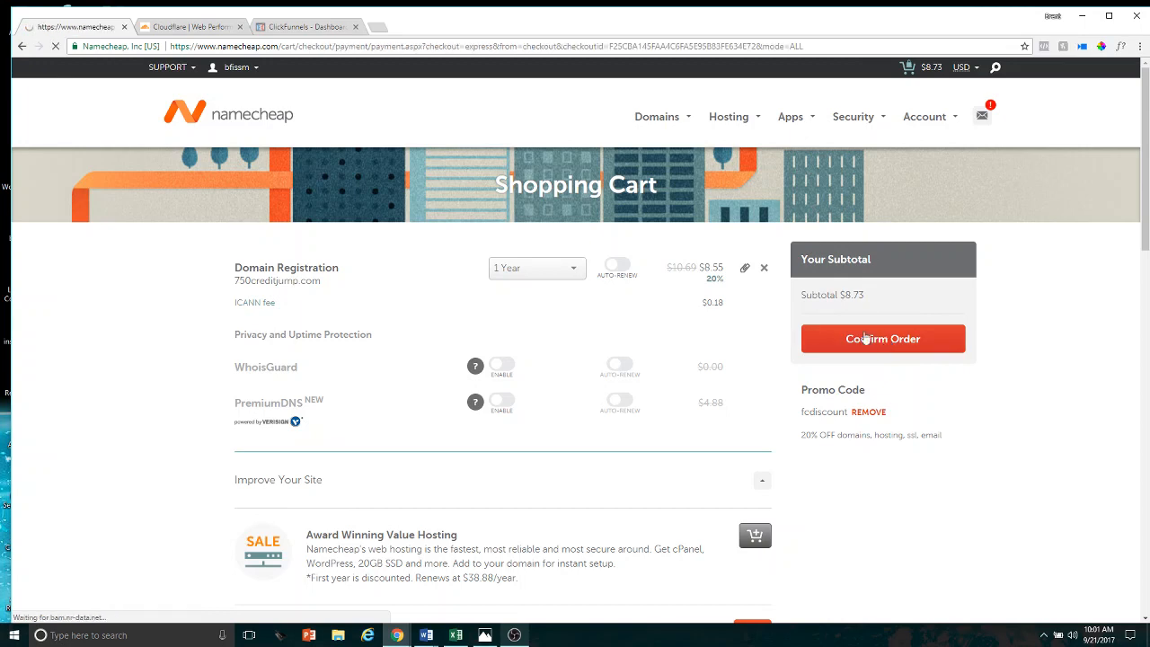
Review the domain order and try to check out with PayPal
scroll(650, 326, down, 2)
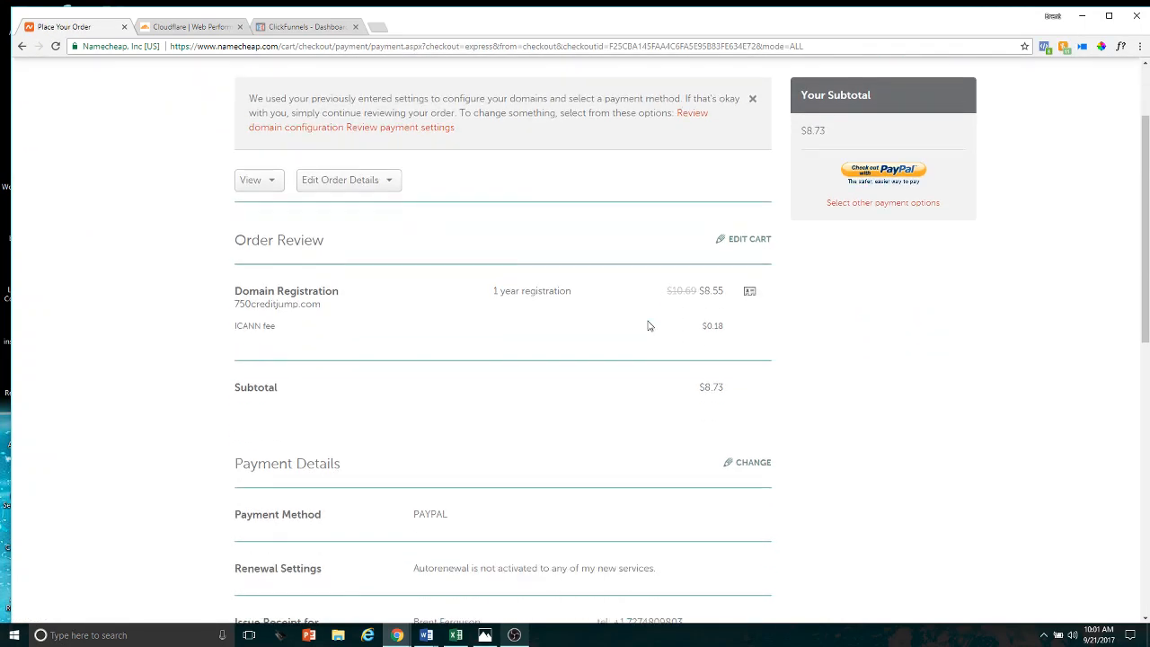
scroll(652, 323, up, 1)
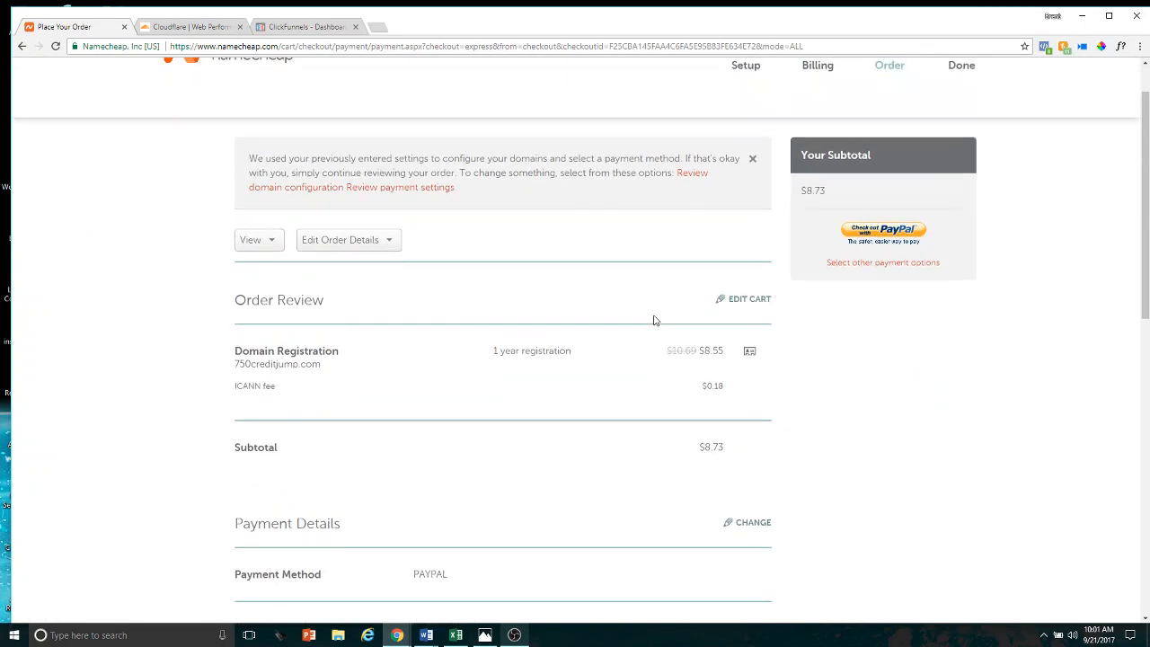
click(887, 233)
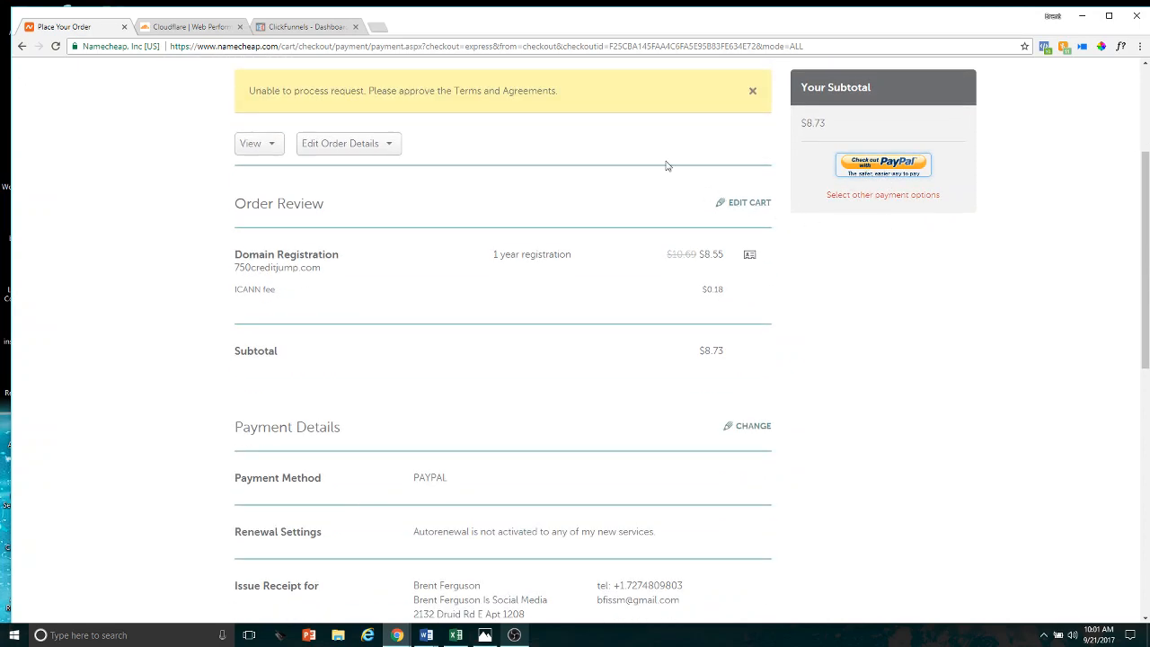
Accept the Terms and Agreements statement about needing to confirm the contact details
scroll(616, 303, down, 5)
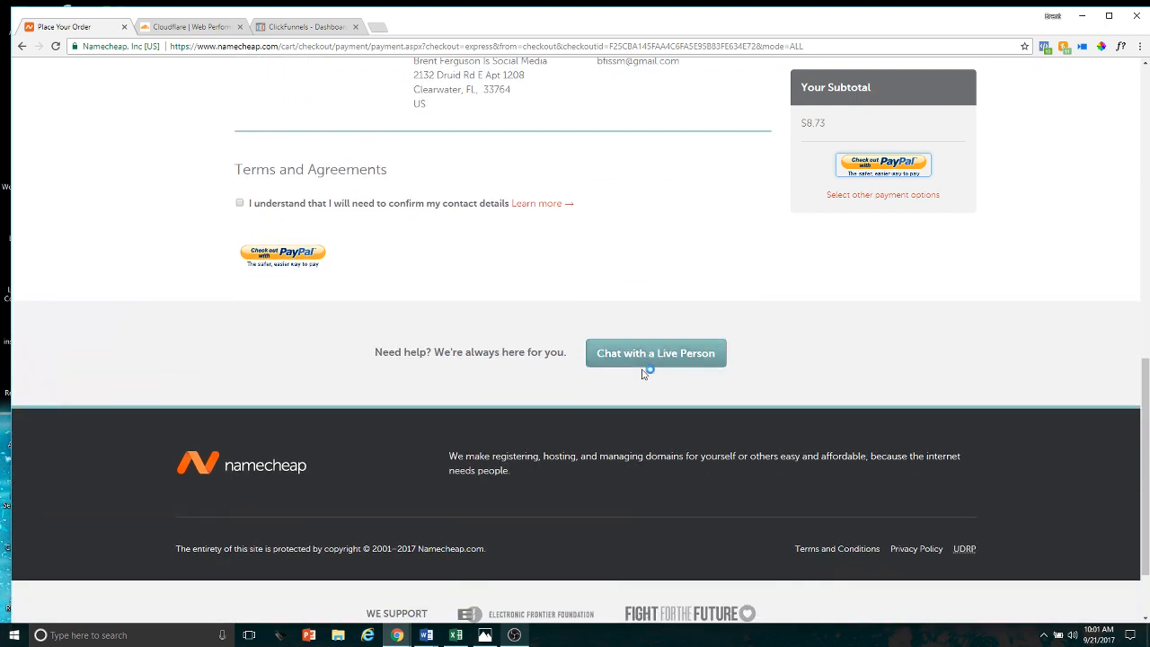
scroll(629, 351, up, 3)
scroll(608, 330, up, 5)
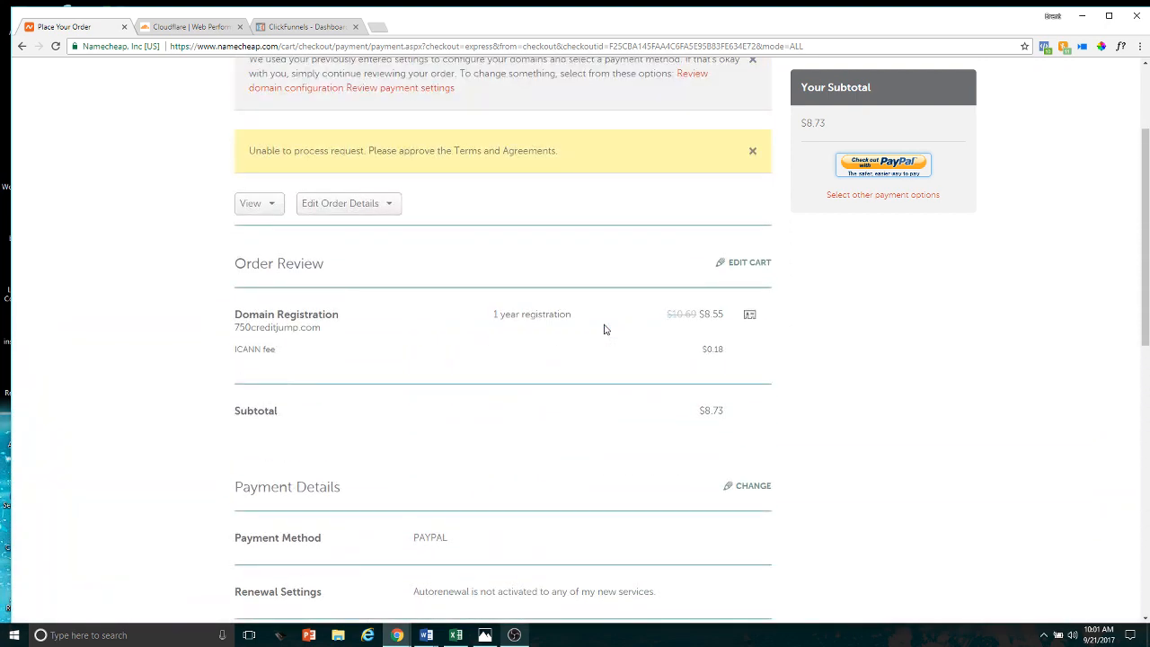
scroll(605, 330, down, 5)
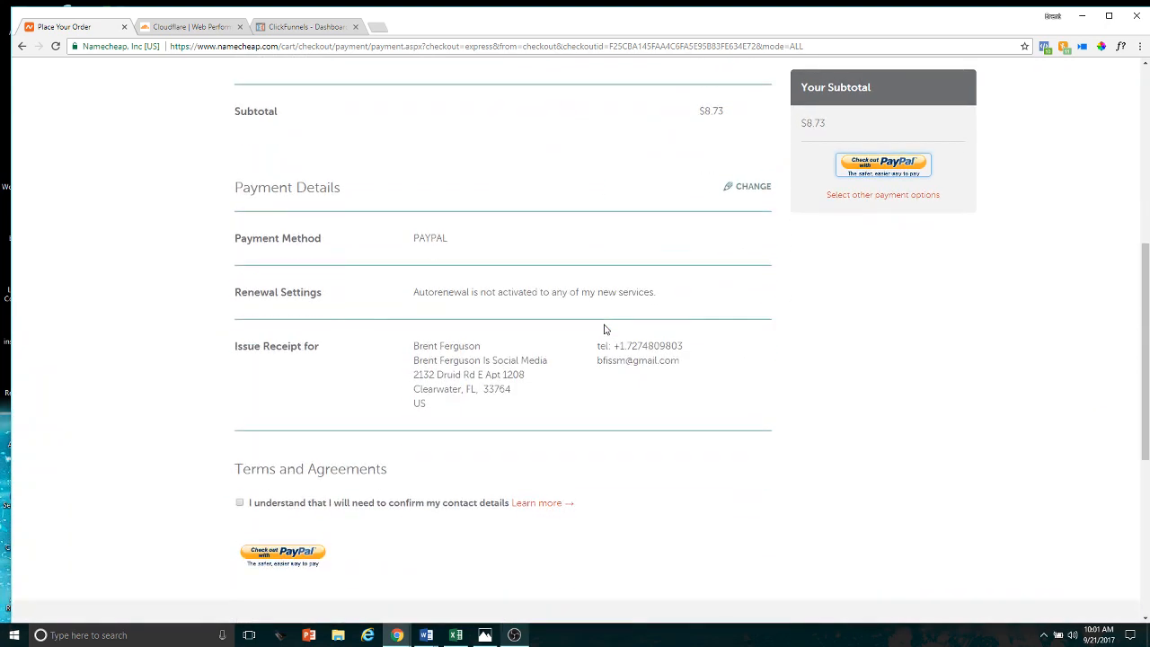
scroll(467, 310, down, 1)
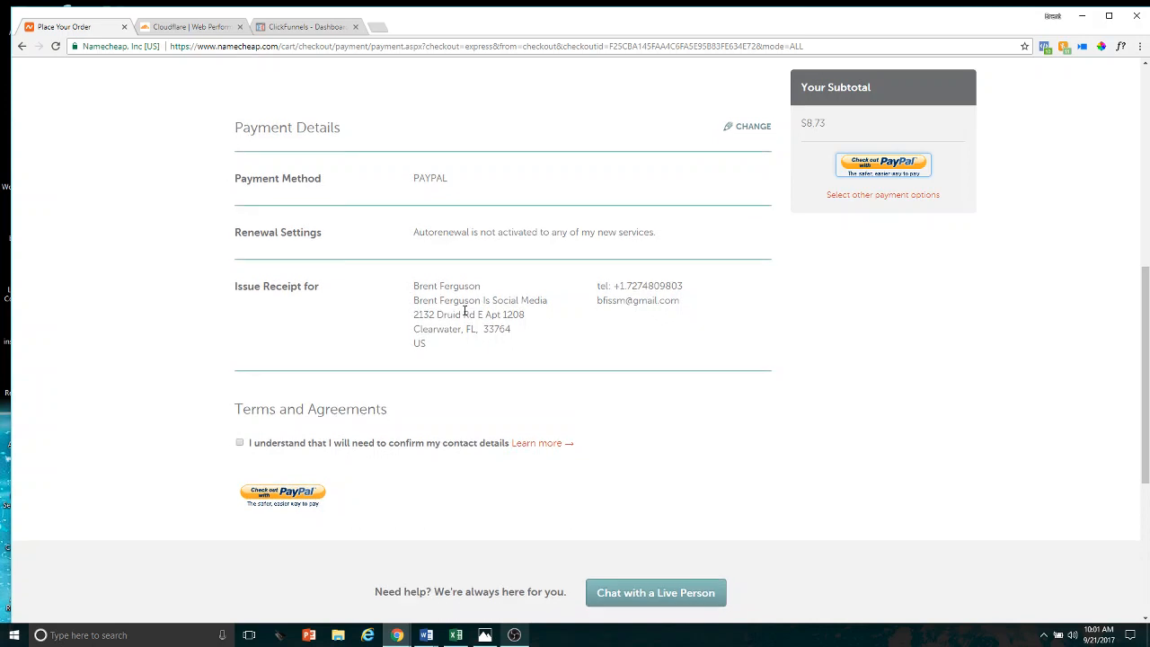
click(240, 444)
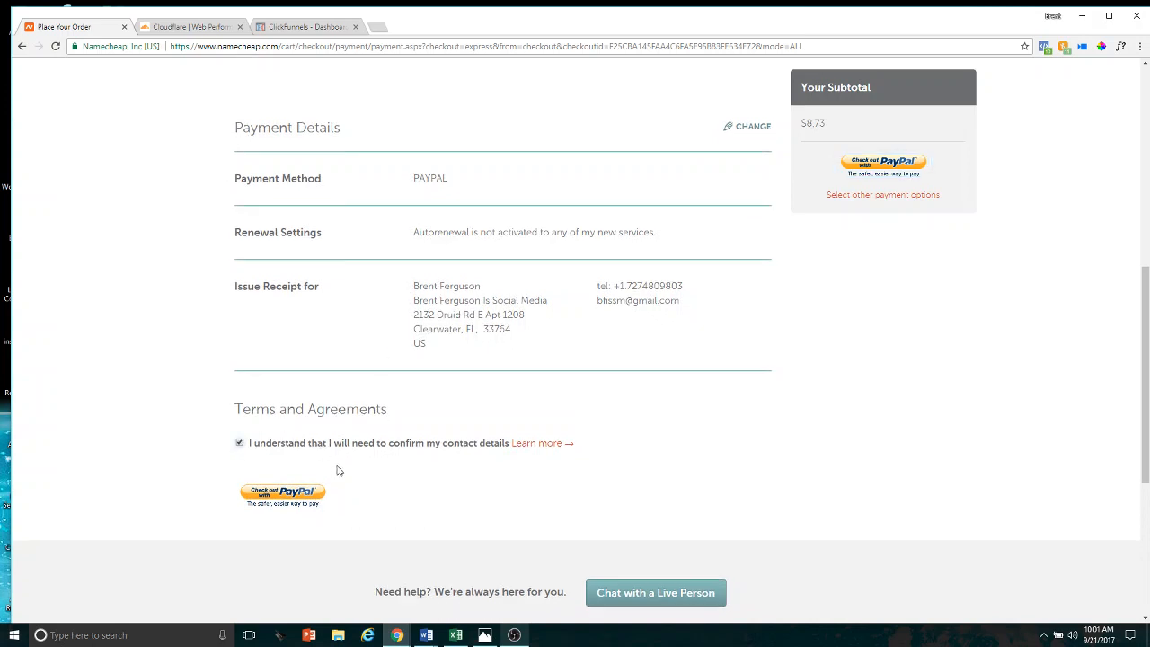
Check out with PayPal, logging in with the prefilled credentials and paying from the PayPal Balance
click(306, 492)
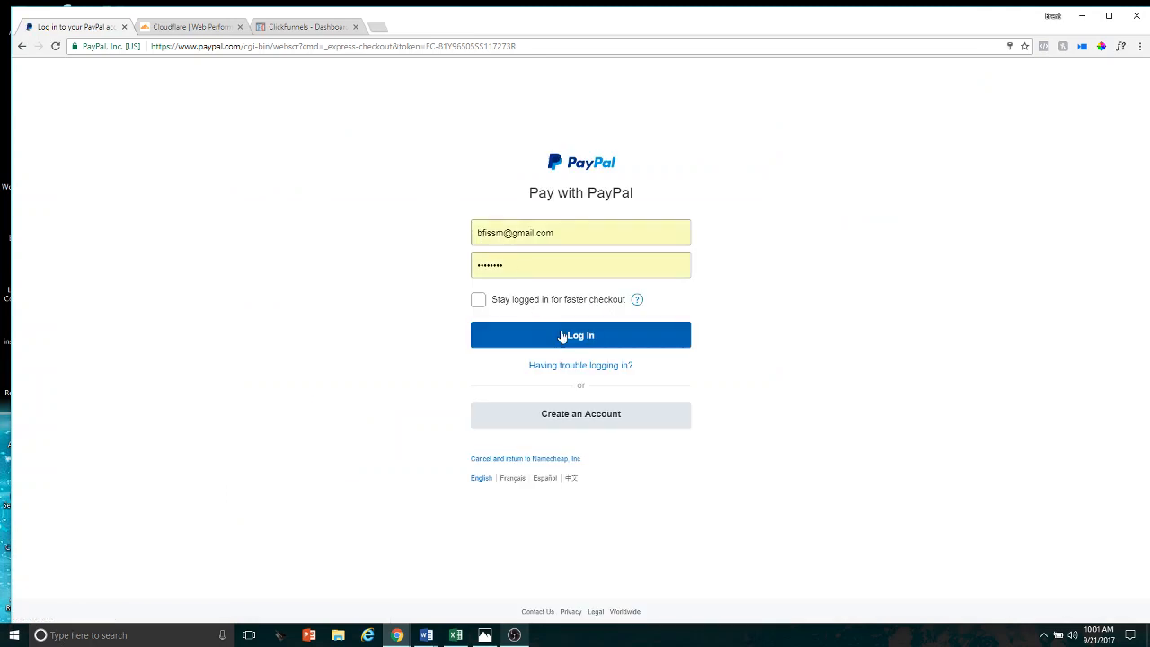
click(571, 337)
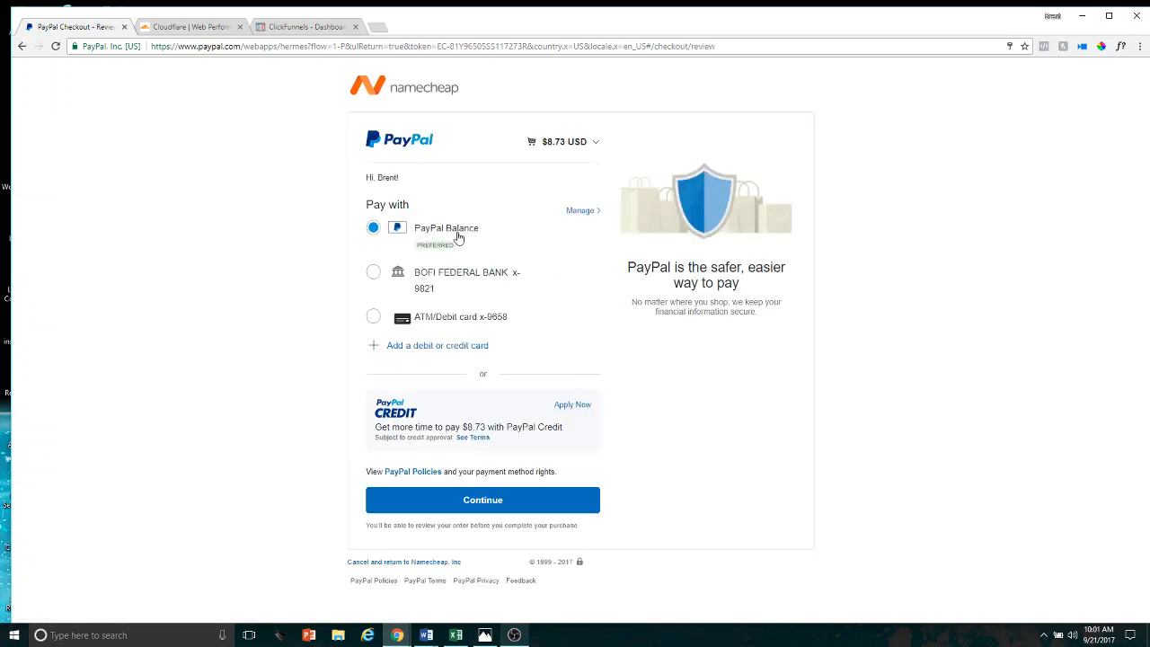
click(485, 505)
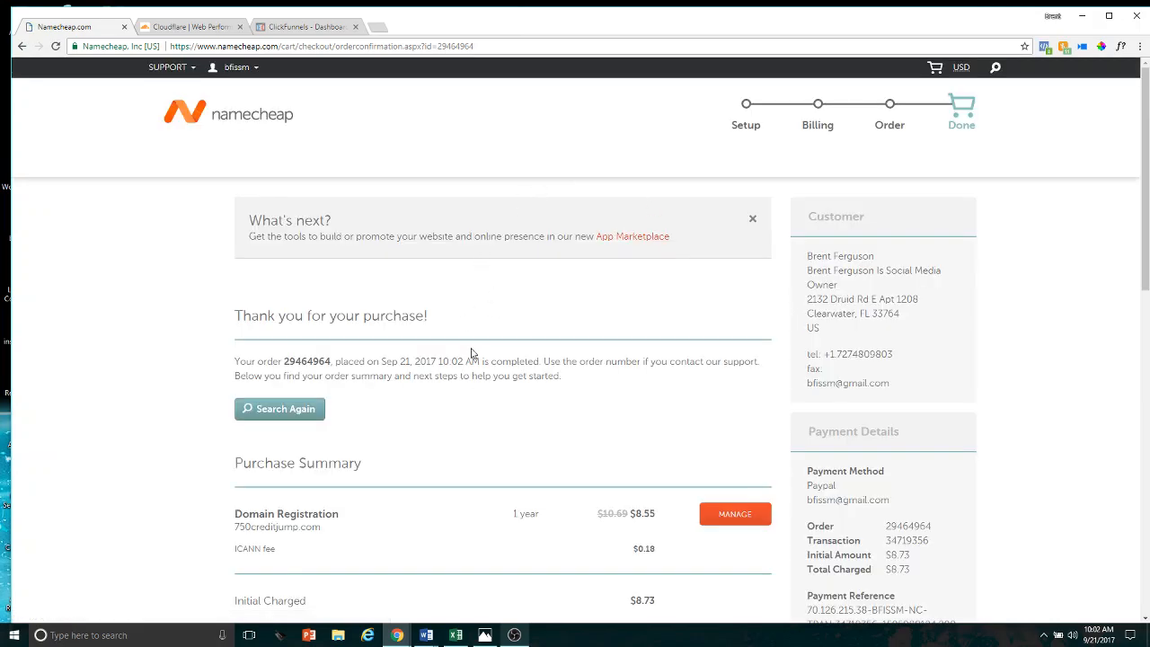
Review the order confirmation page, including the purchase summary, payment details and next steps
scroll(488, 357, down, 3)
scroll(551, 259, up, 1)
scroll(551, 259, up, 3)
scroll(392, 319, down, 7)
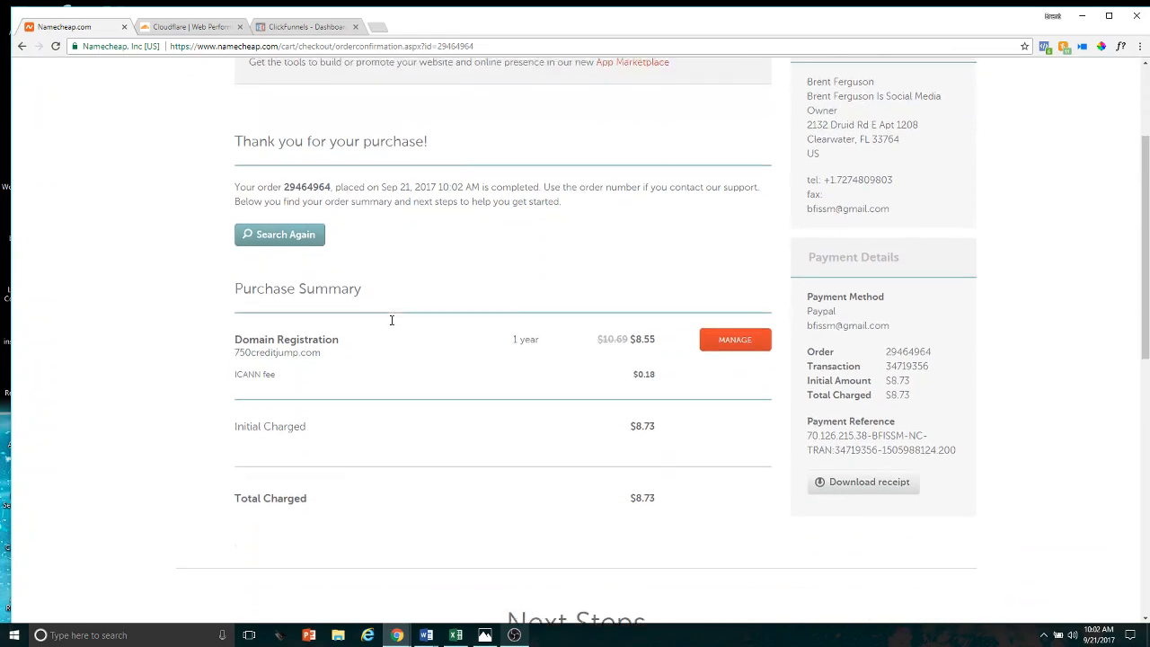
scroll(390, 330, up, 10)
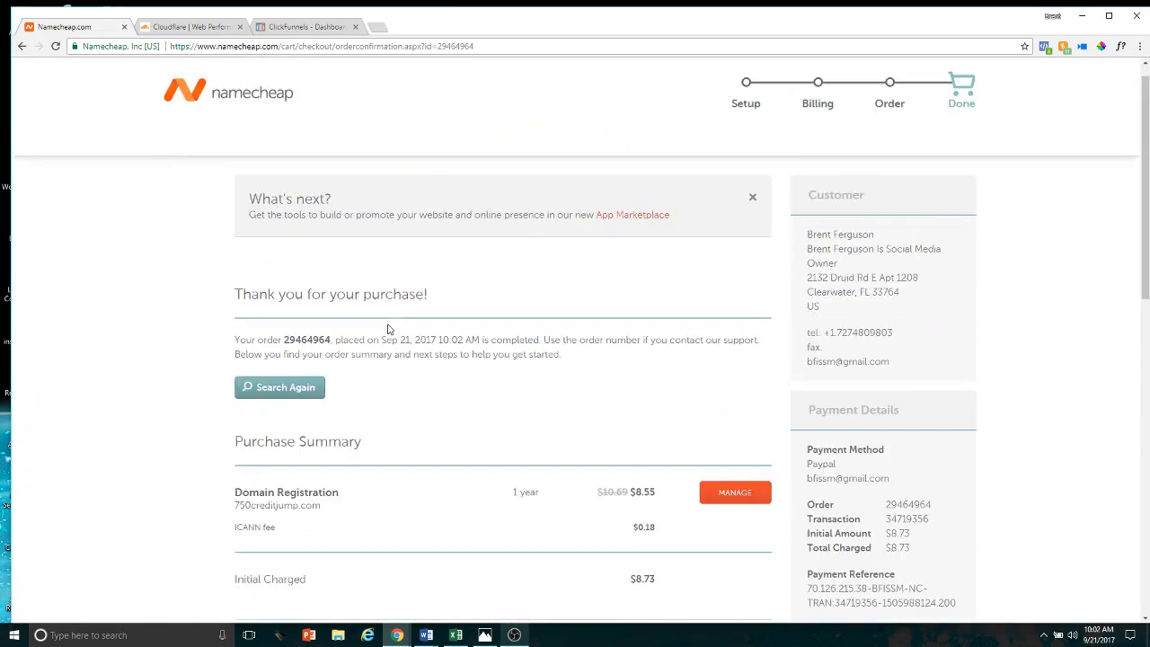
scroll(868, 514, down, 3)
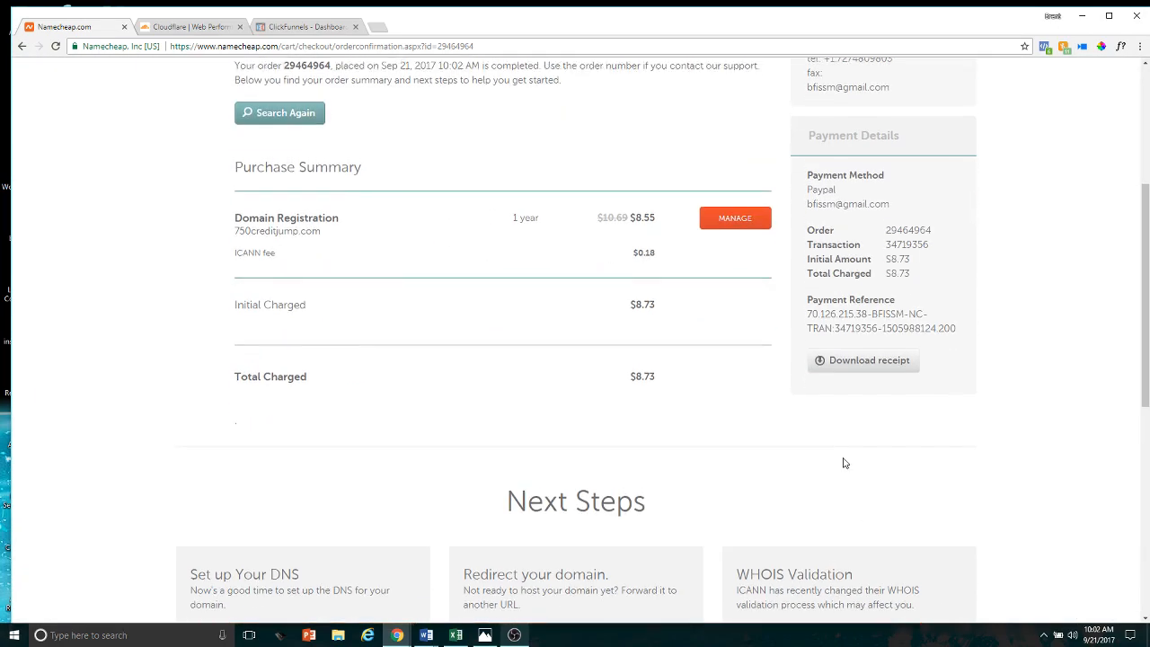
scroll(845, 458, up, 4)
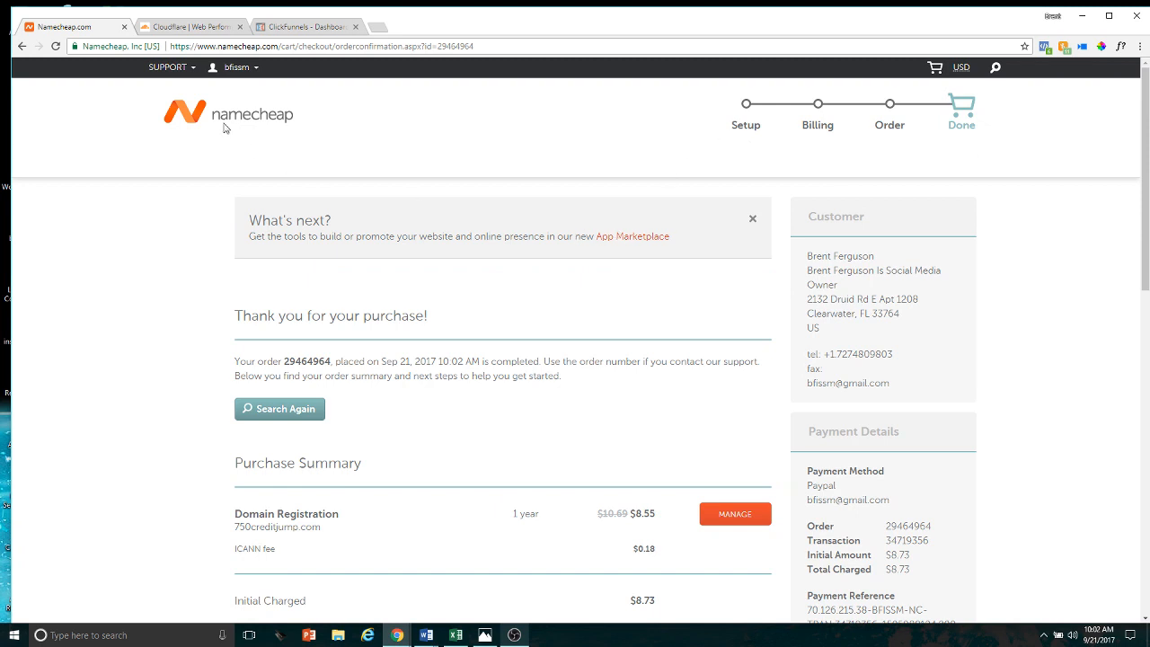
Go to the account dashboard and open the management page for 750creditjump.com
mouse_move(258, 69)
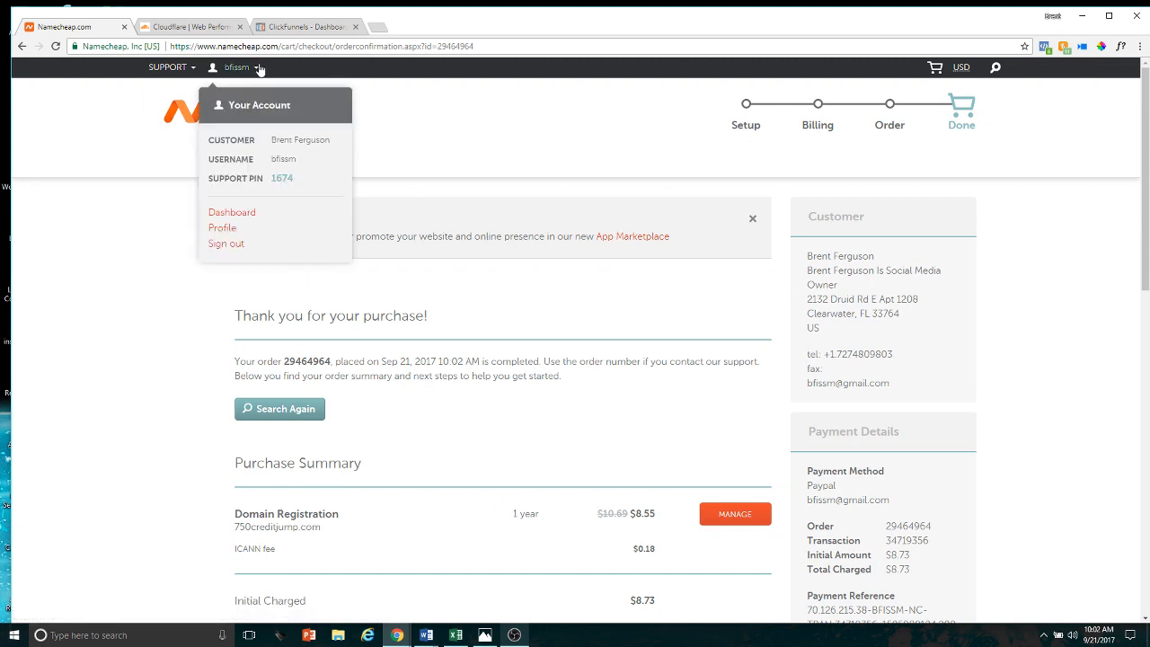
click(247, 217)
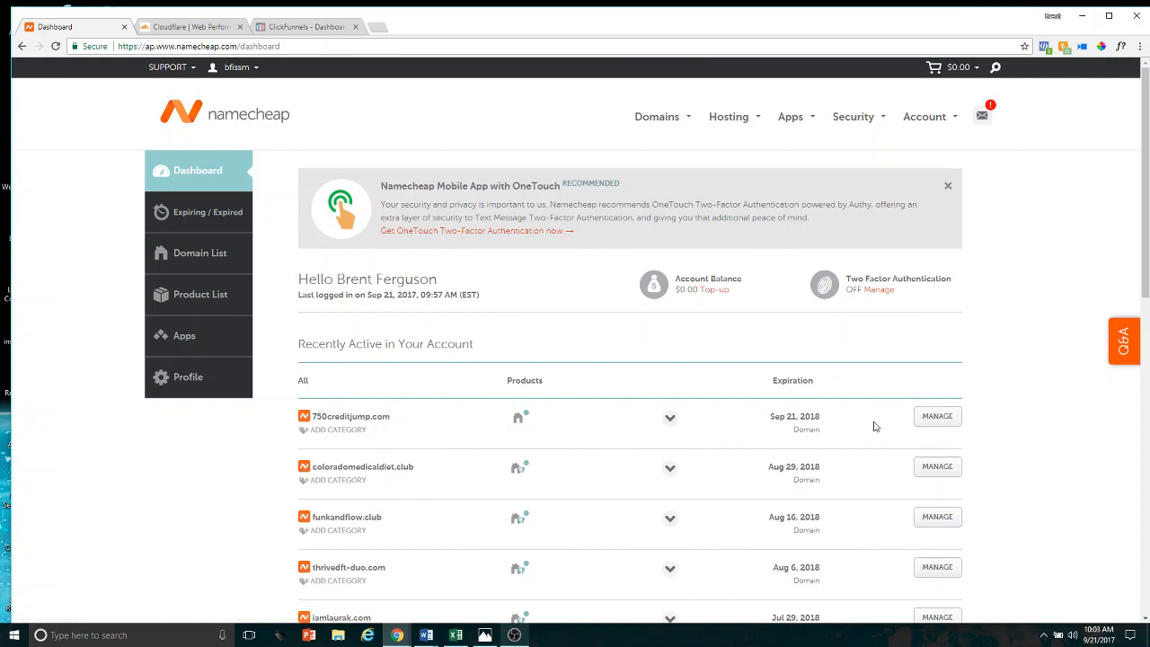
click(939, 418)
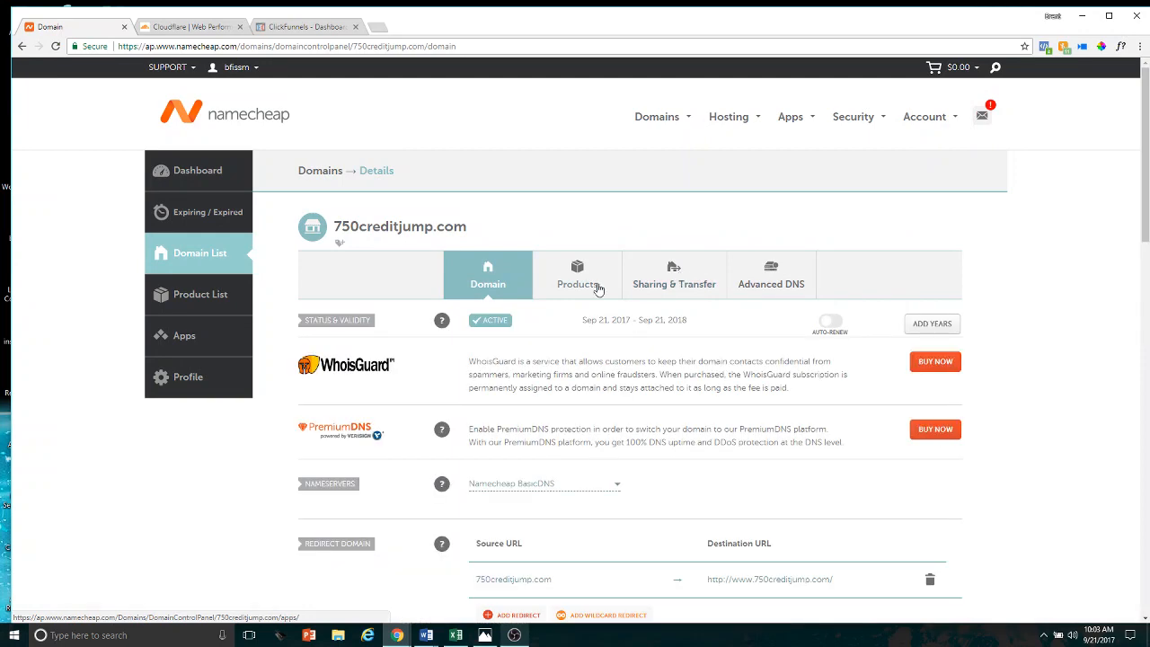
Set the nameservers option for 750creditjump.com to Custom DNS
scroll(583, 369, down, 2)
scroll(583, 369, down, 2)
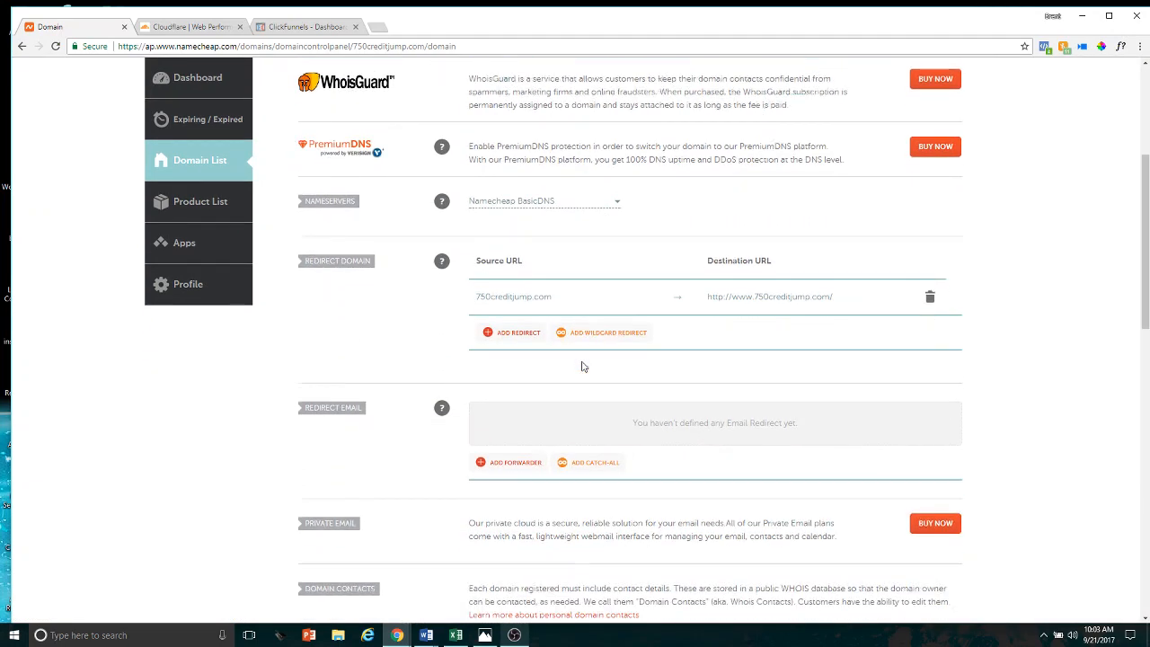
scroll(581, 359, up, 2)
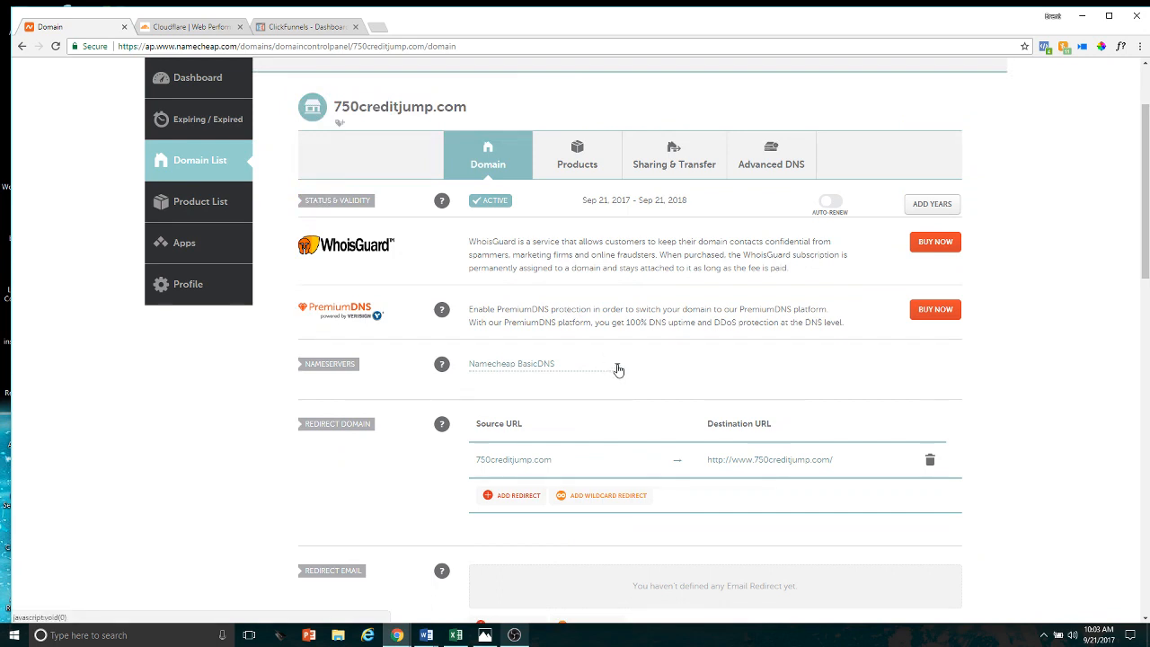
click(617, 369)
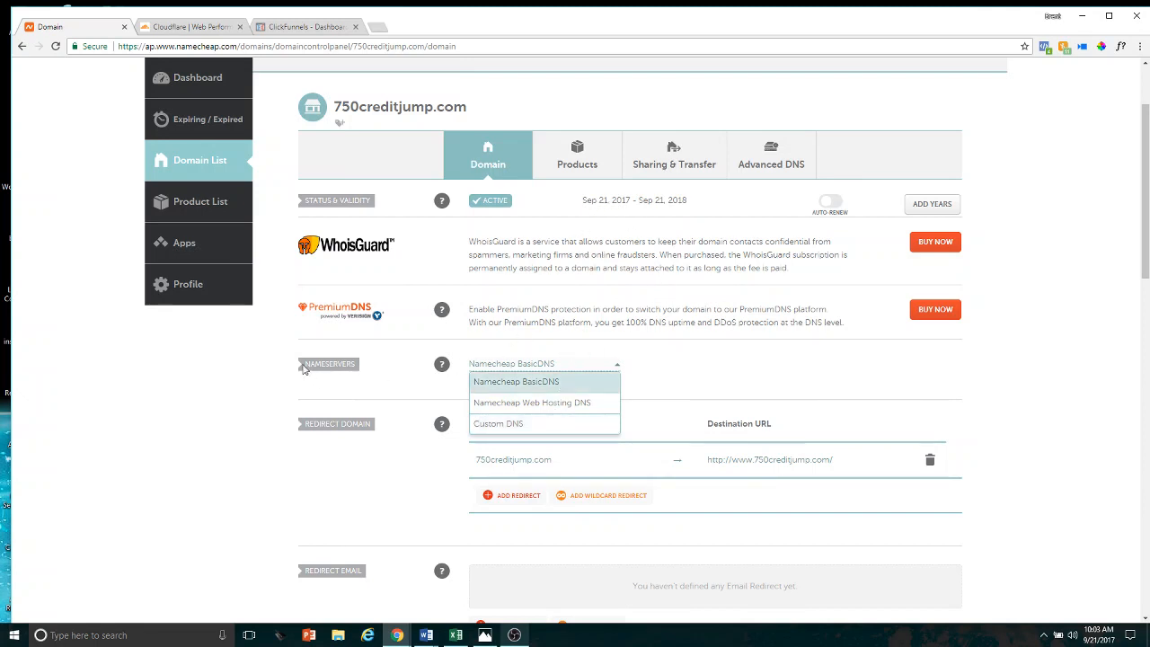
scroll(360, 355, up, 1)
scroll(391, 341, down, 1)
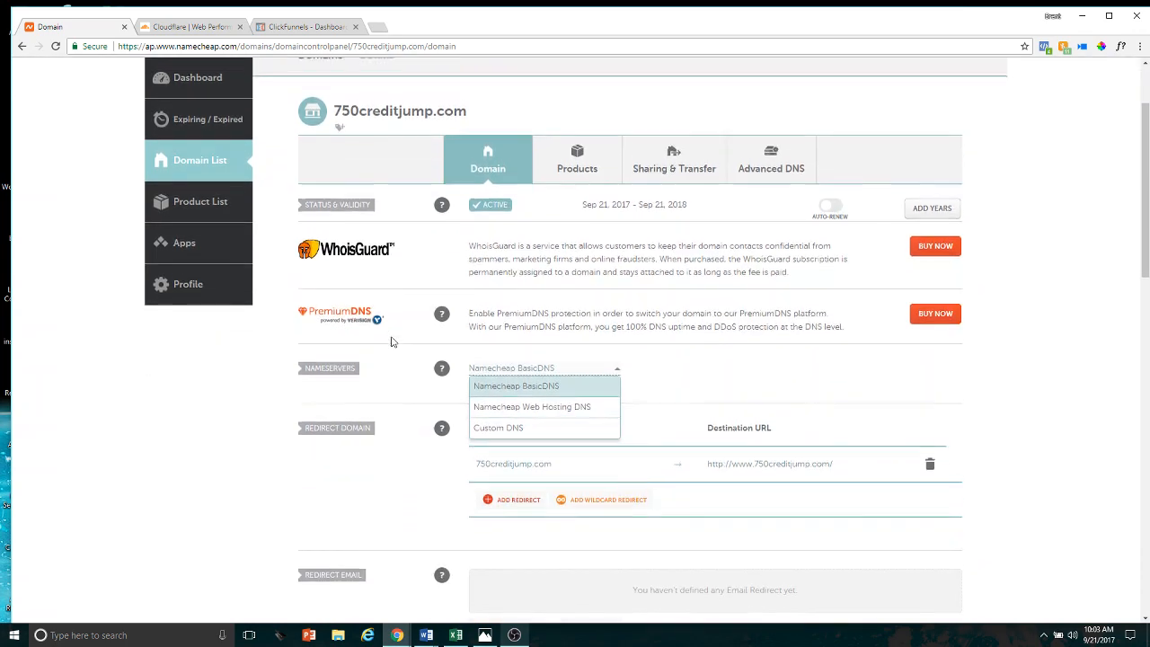
scroll(391, 342, up, 1)
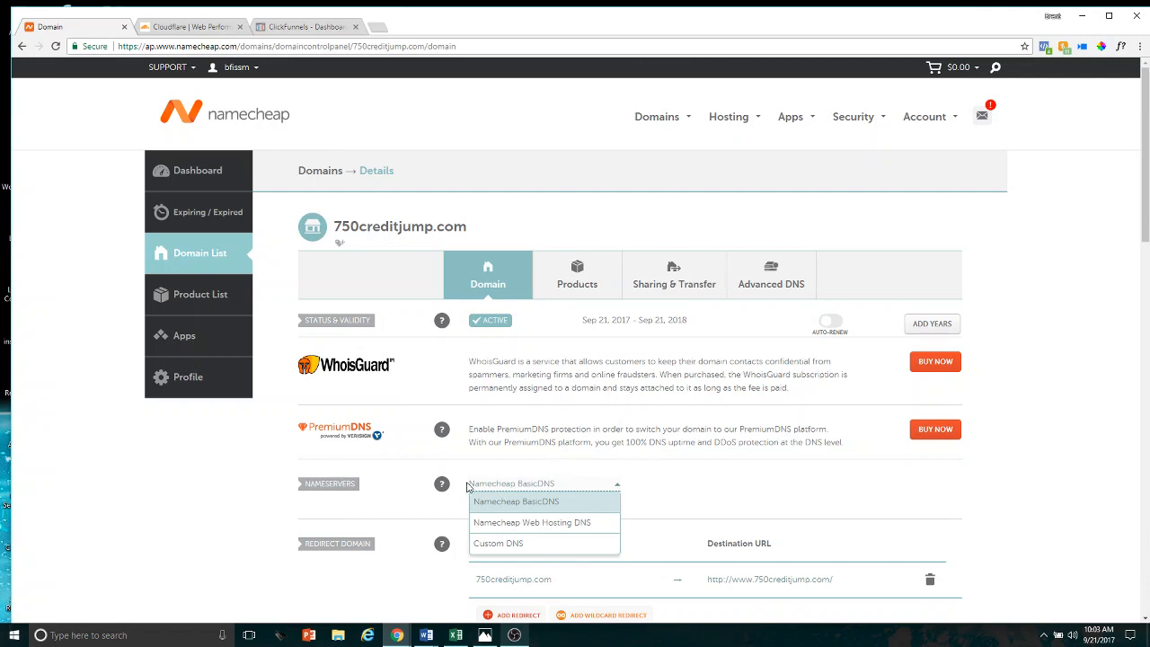
scroll(467, 486, down, 1)
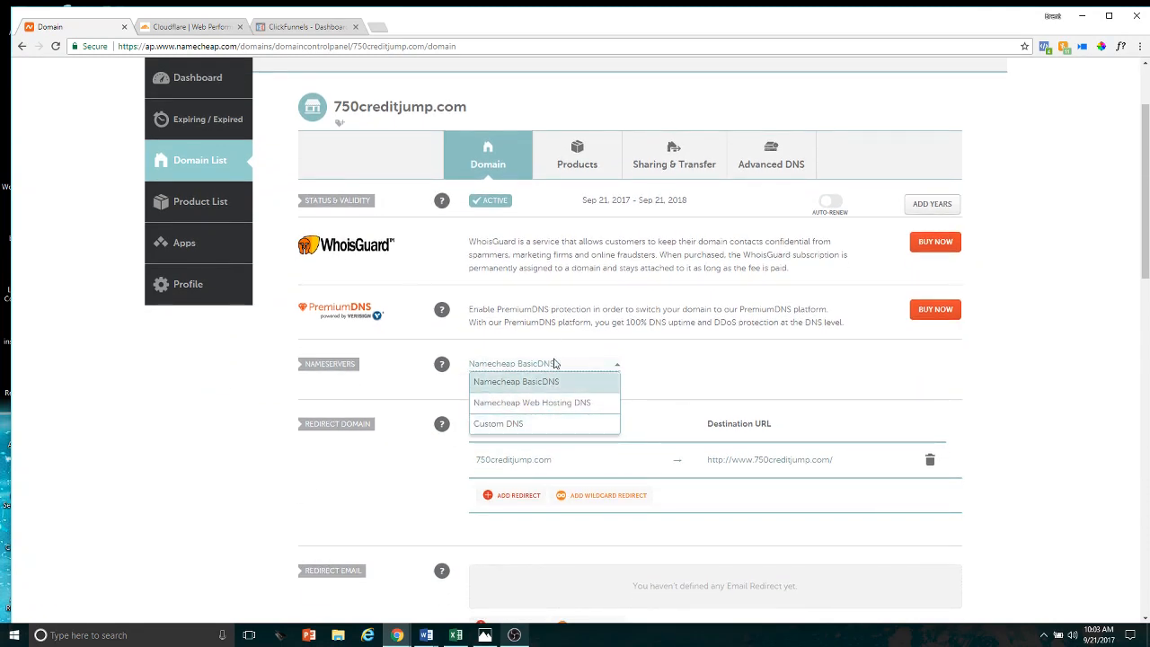
click(546, 426)
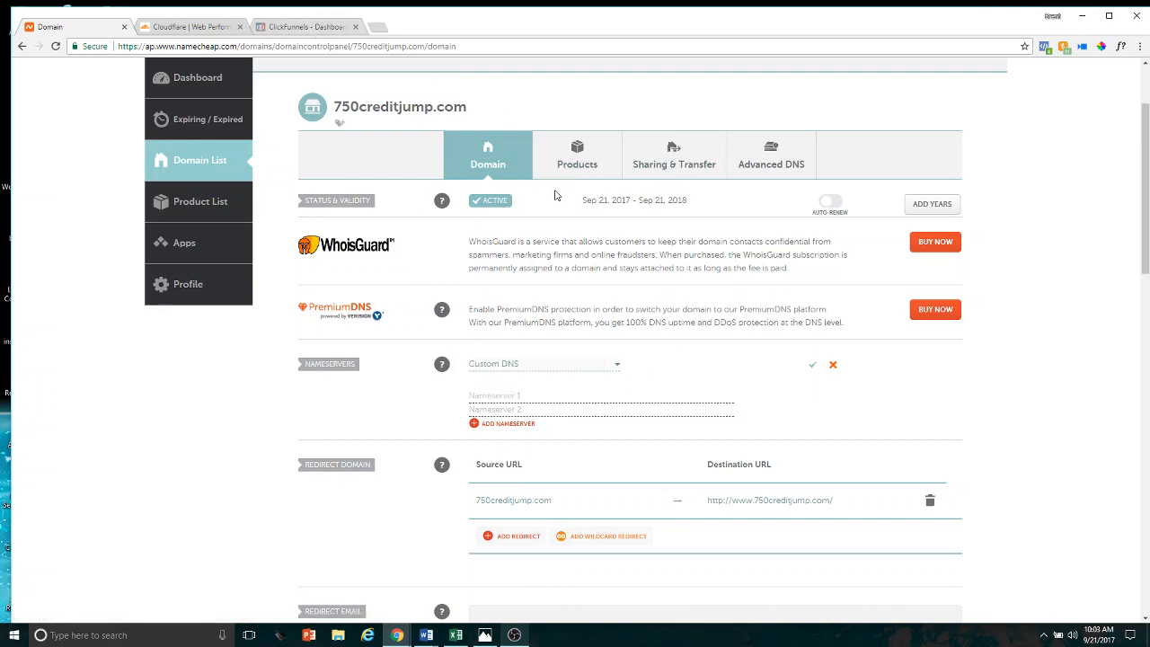
Switch to Cloudflare and open the form for adding a new site
click(193, 27)
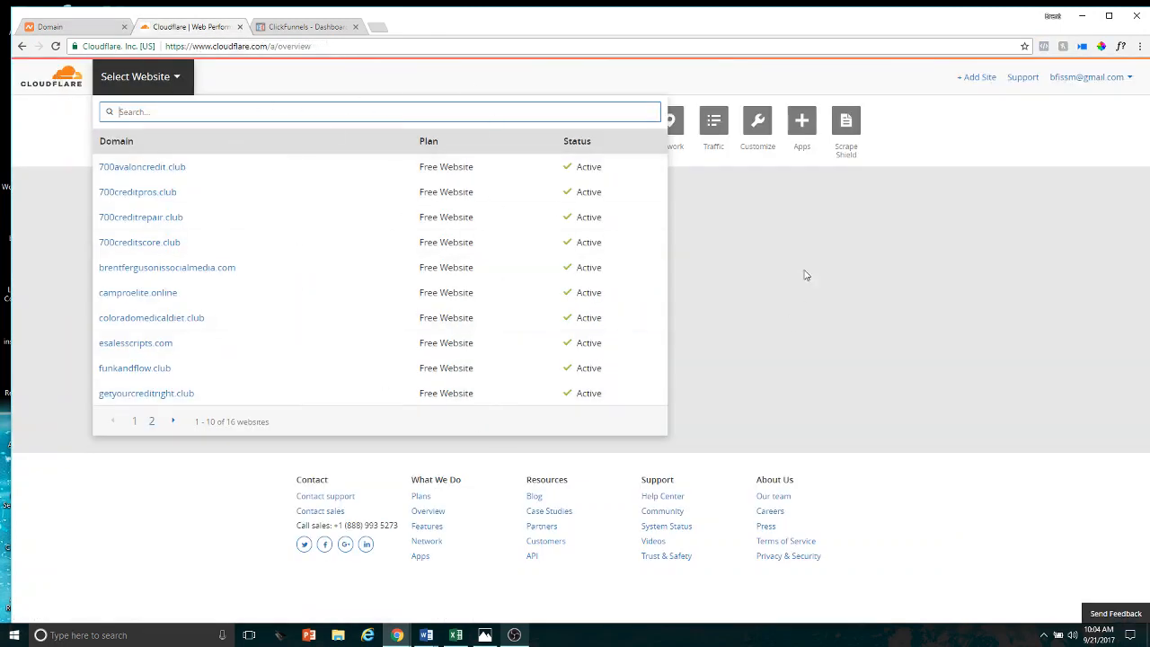
click(90, 29)
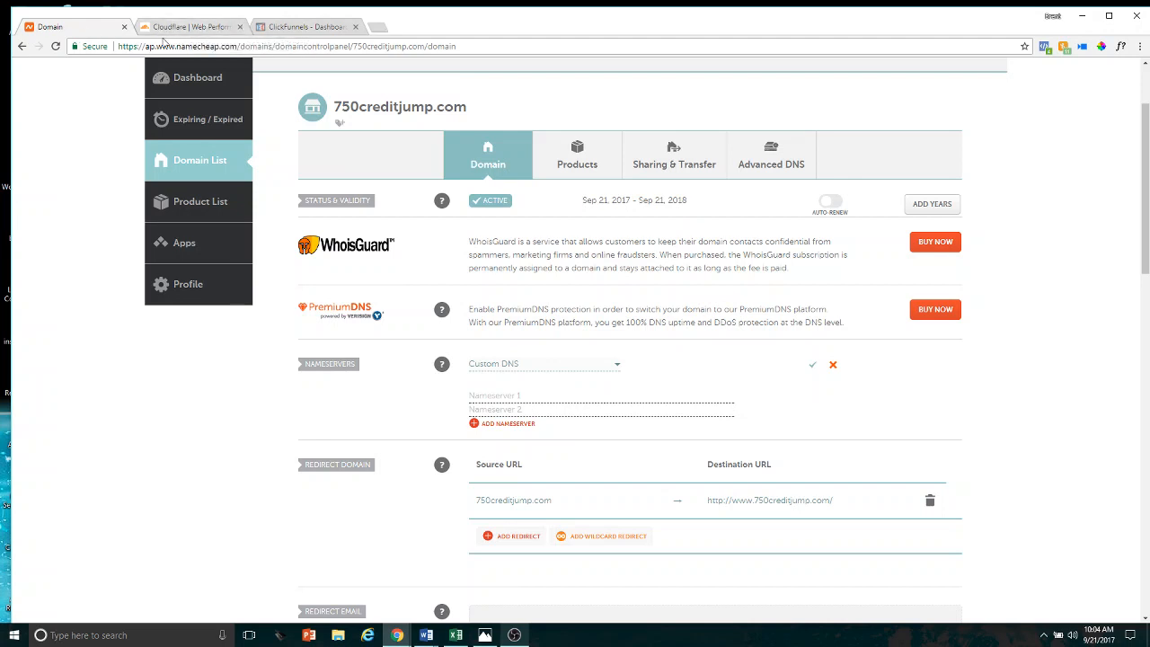
click(198, 27)
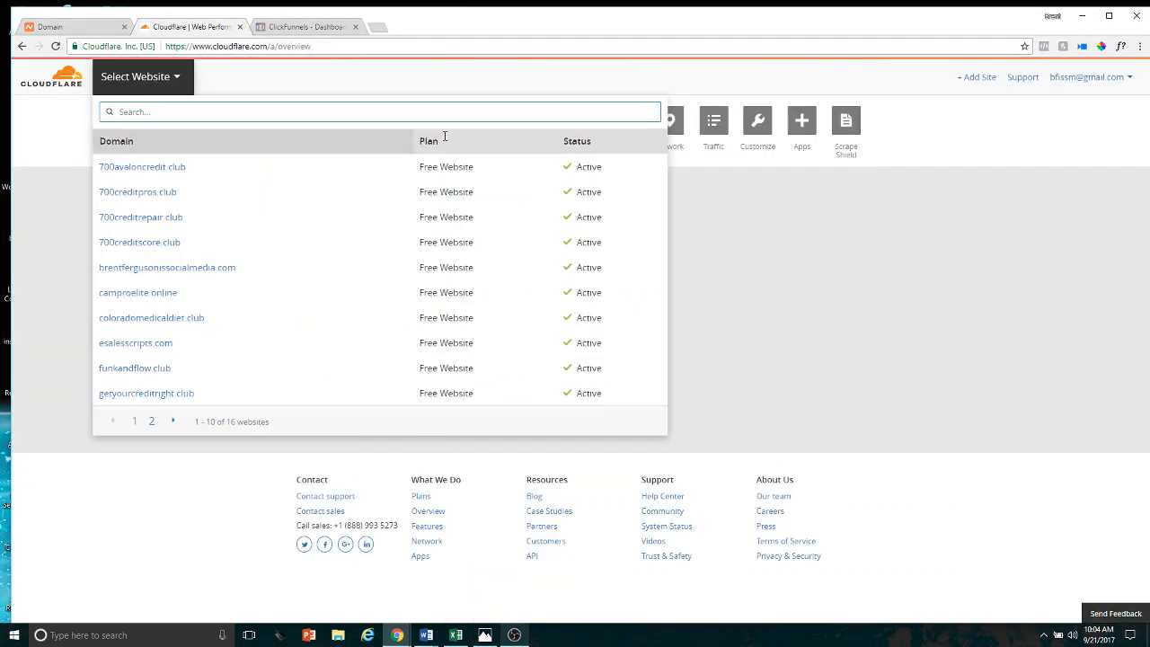
click(768, 227)
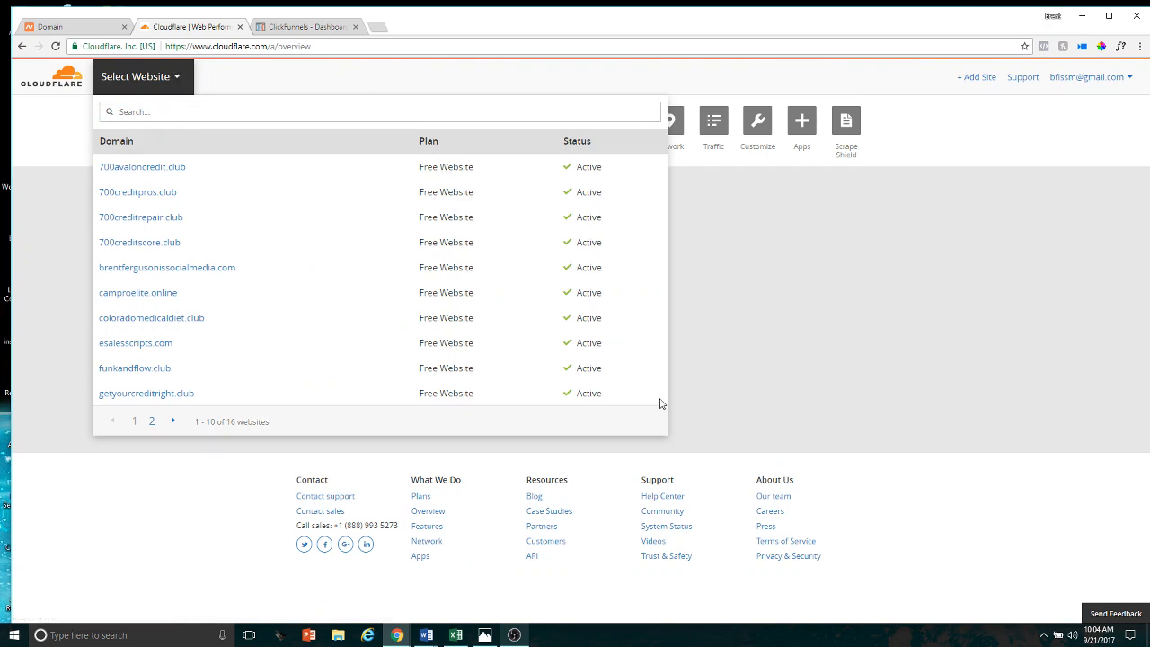
click(980, 78)
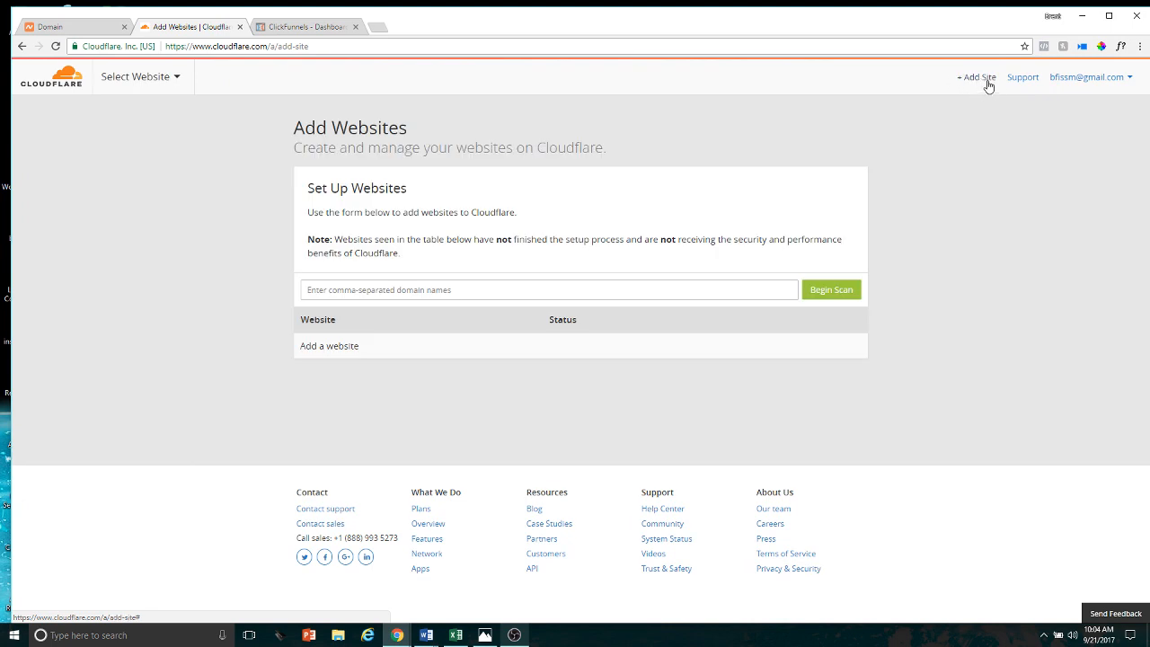
Add the website 750creditjump.com, scan its DNS records and continue to the records verification page
click(542, 287)
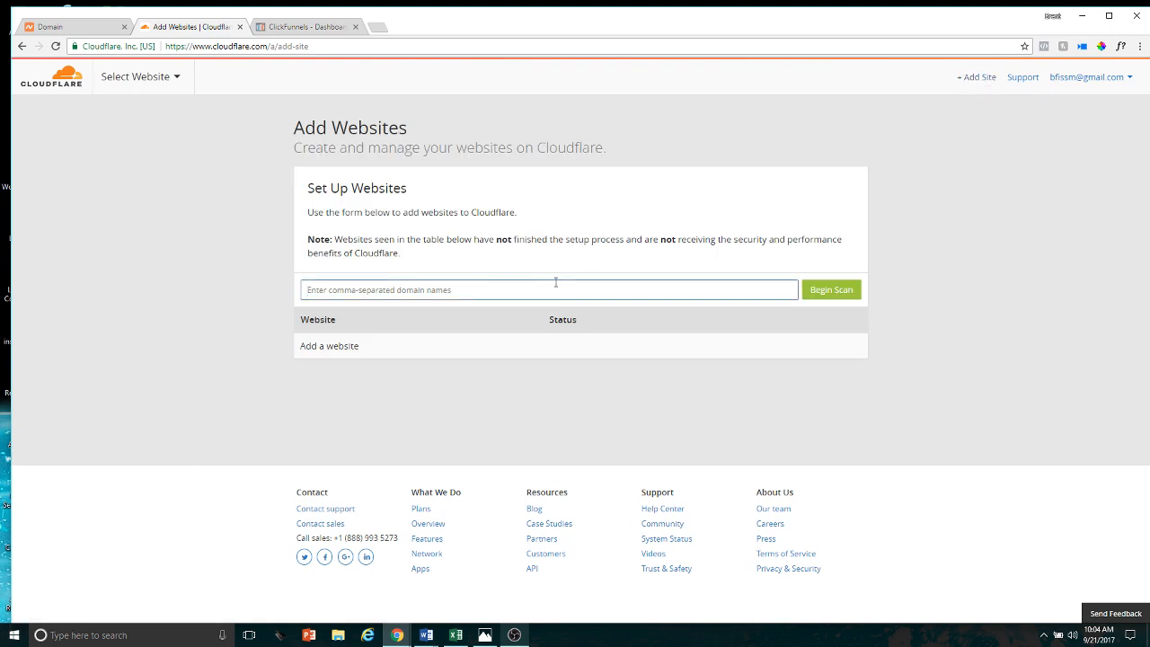
text(750c)
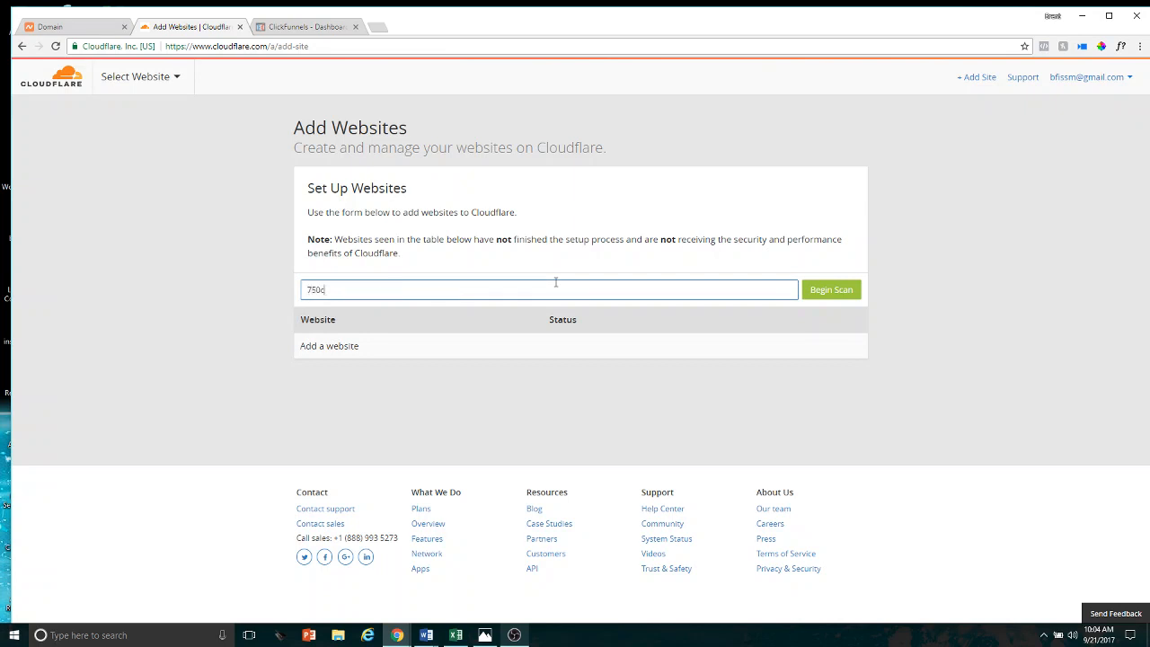
text(reditjump.com)
click(833, 292)
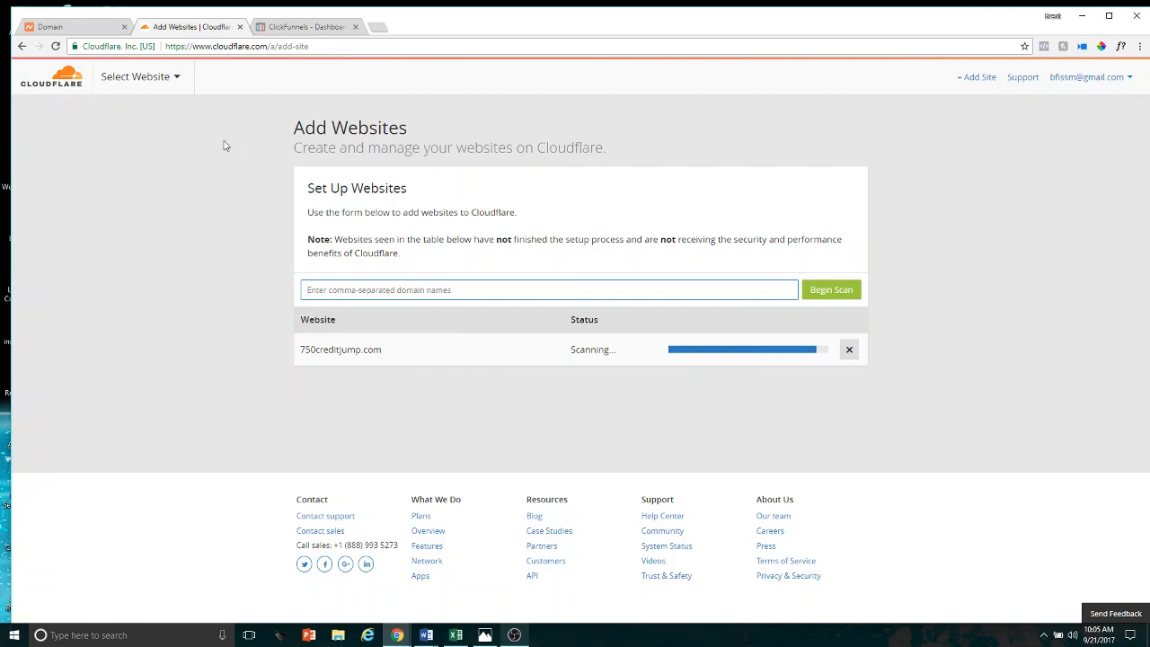
click(823, 351)
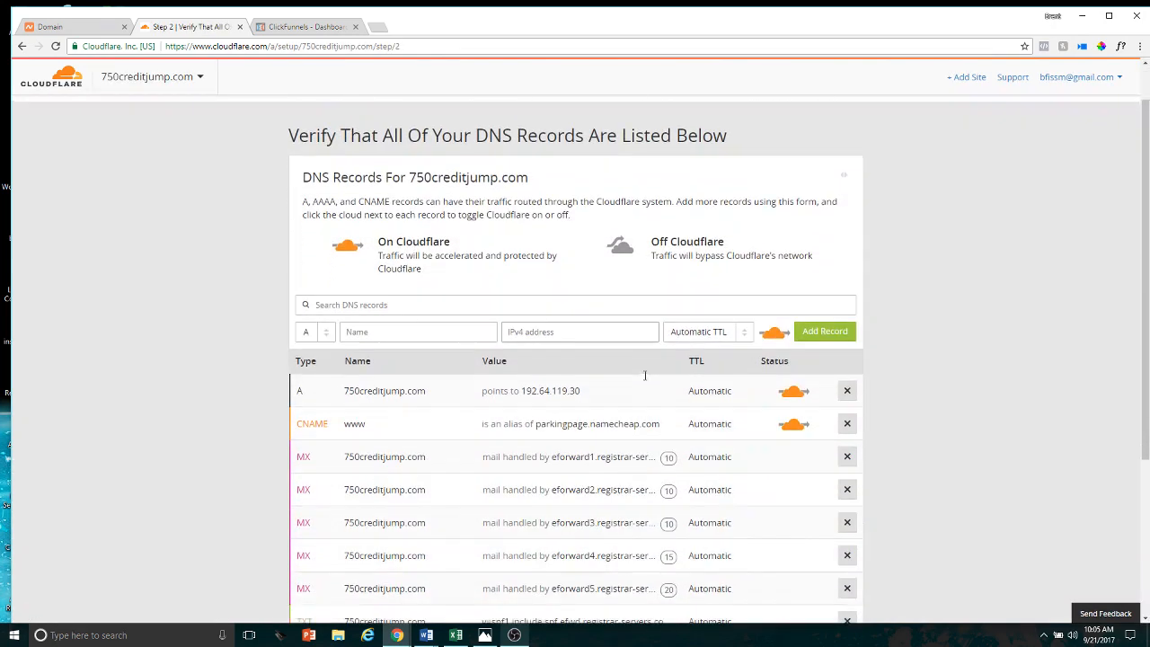
Delete the A record for 750creditjump.com and the www CNAME record, confirming each deletion
scroll(809, 332, down, 2)
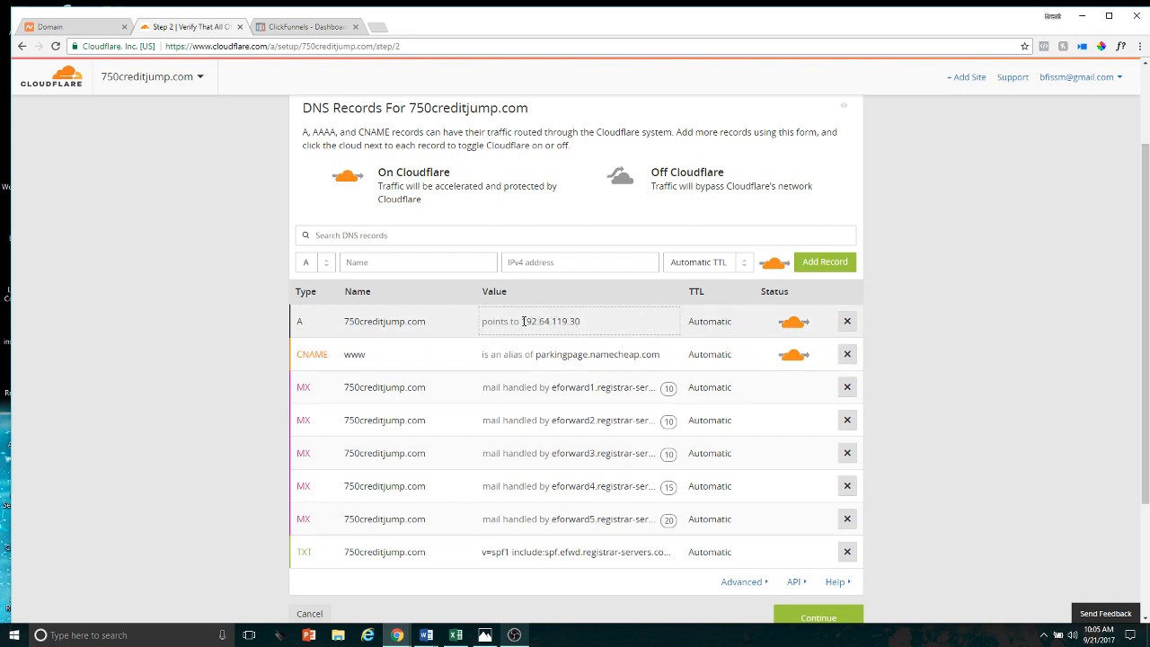
click(847, 322)
click(634, 376)
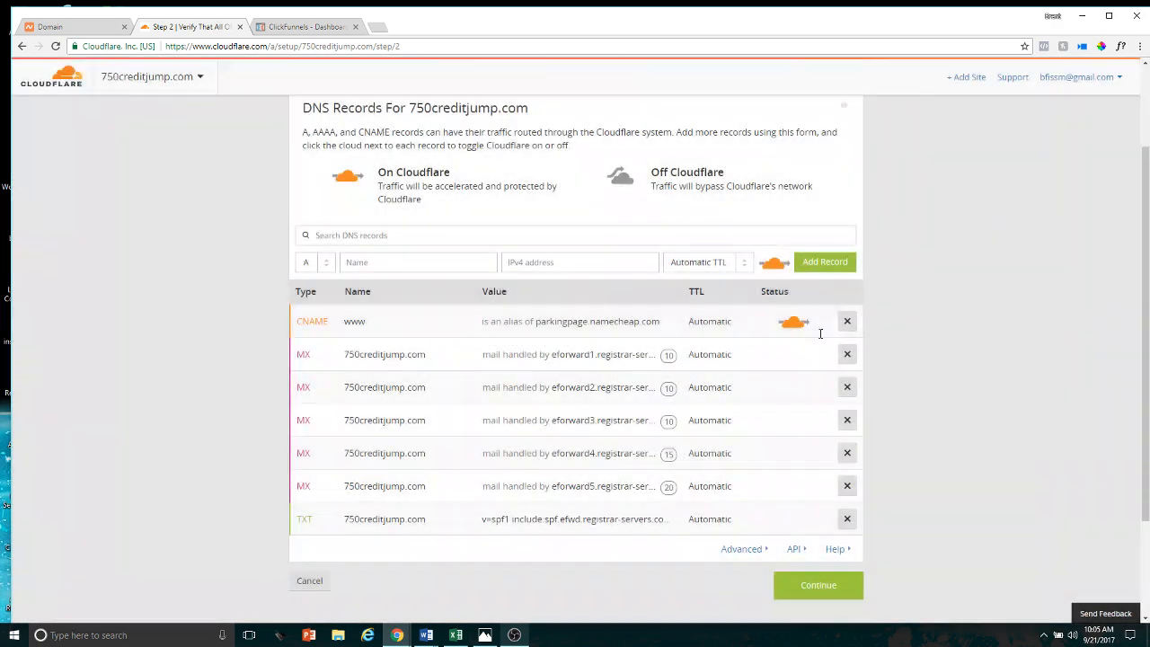
click(847, 320)
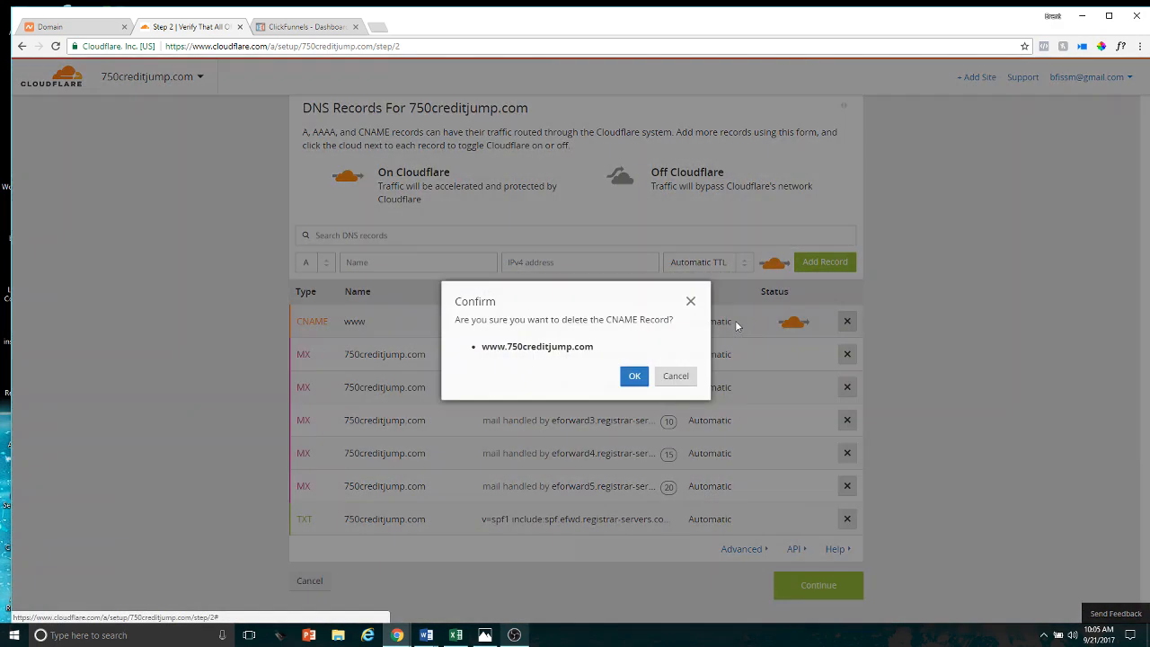
click(635, 376)
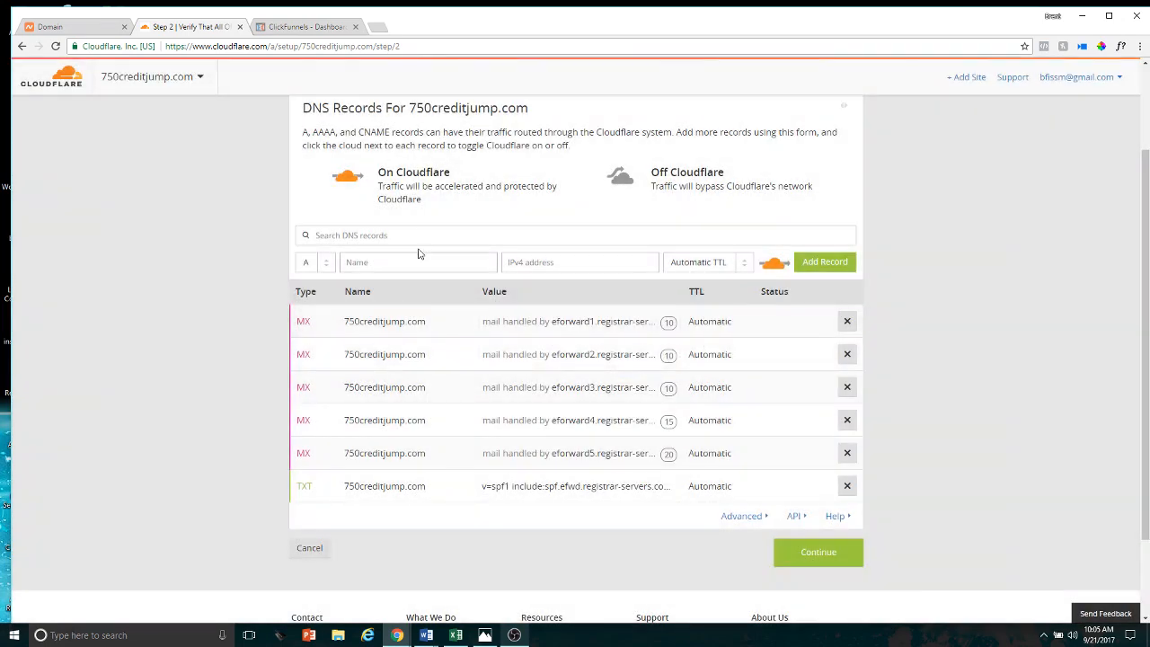
Set the type of the new DNS record to CNAME
click(317, 262)
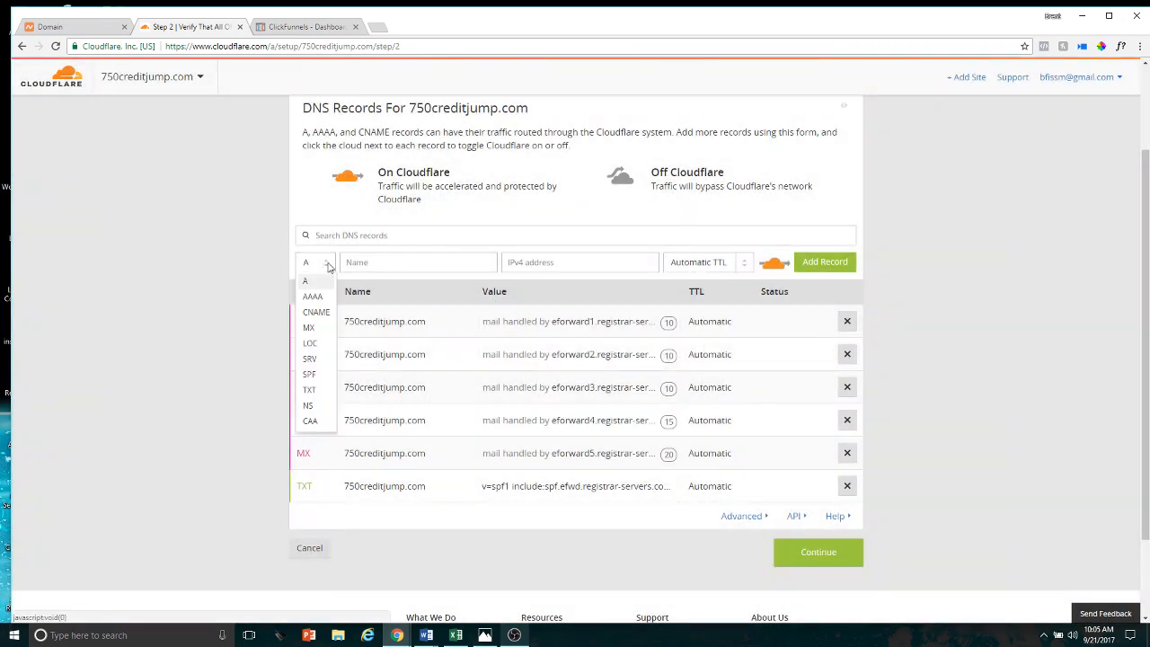
click(317, 314)
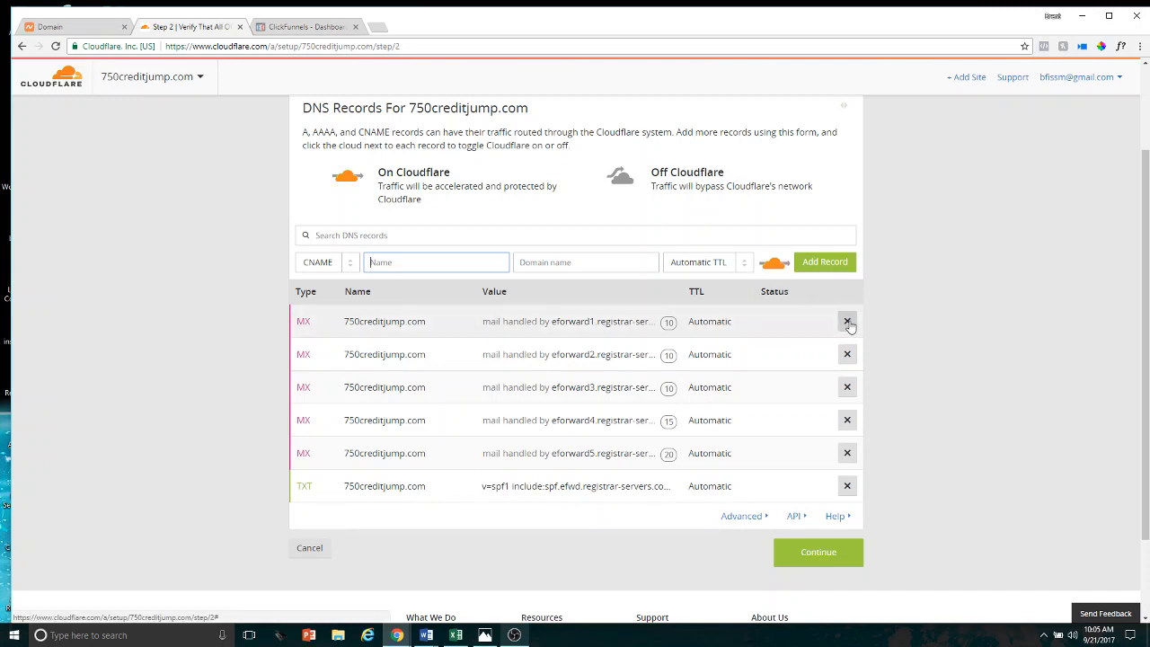
click(349, 270)
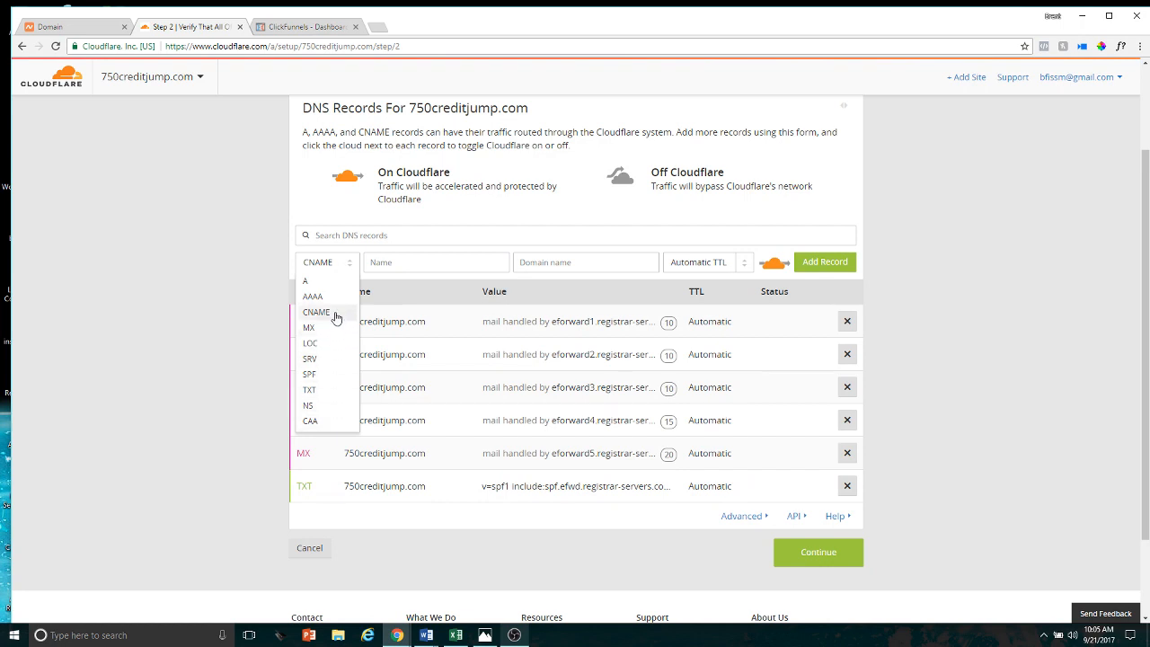
click(337, 313)
click(438, 262)
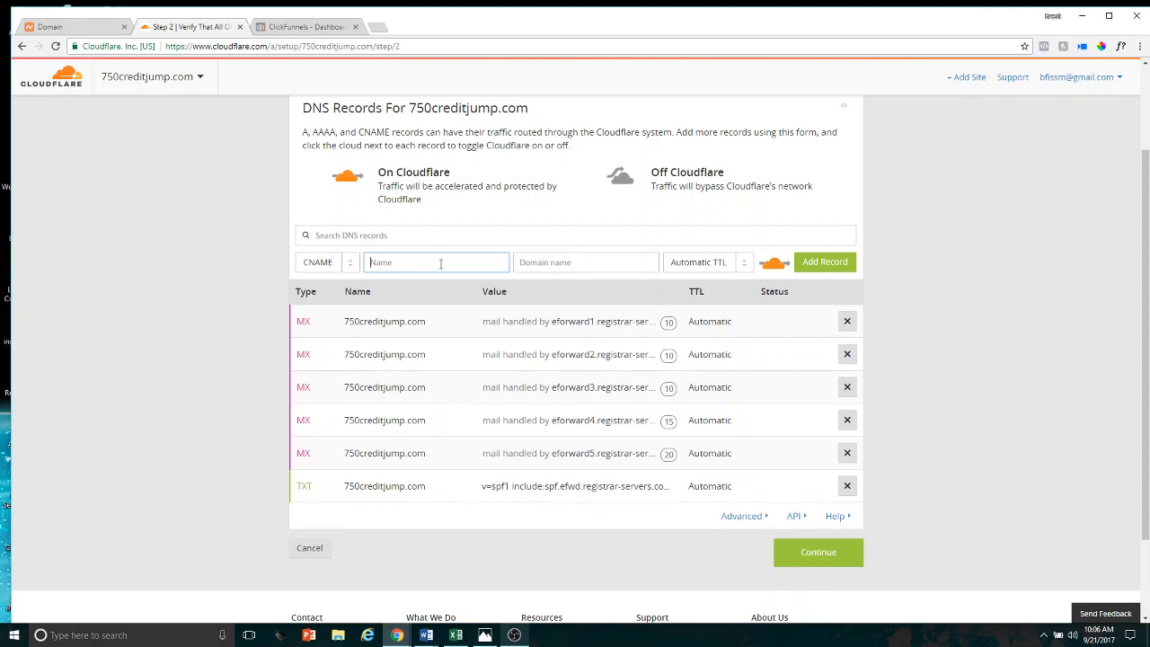
click(441, 263)
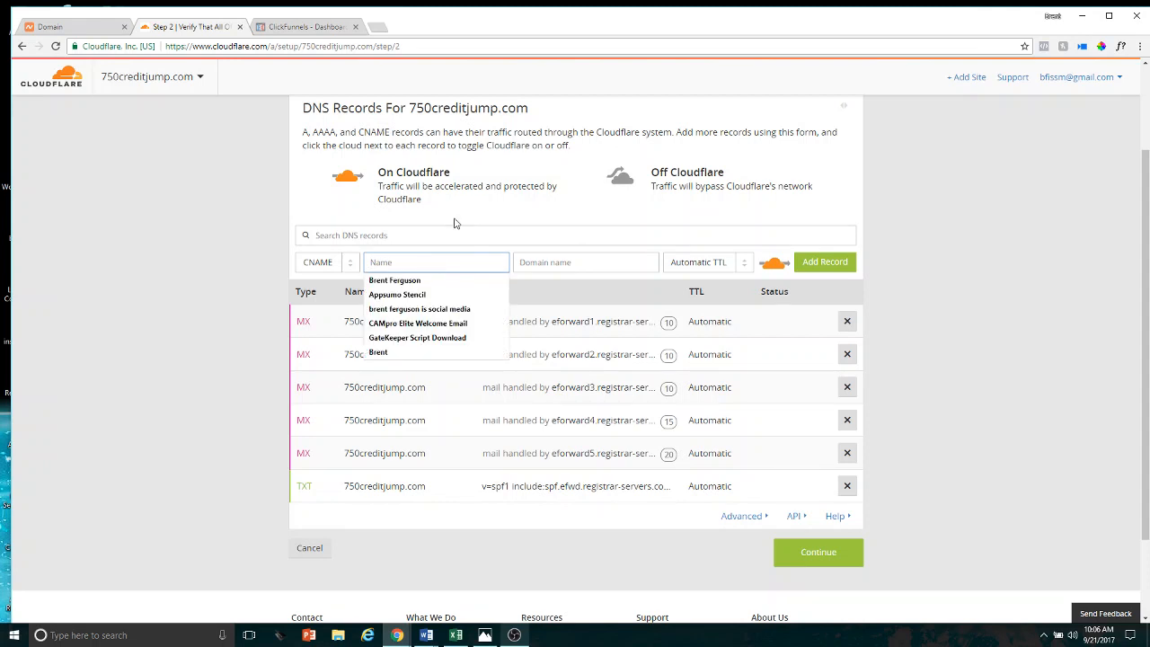
click(454, 224)
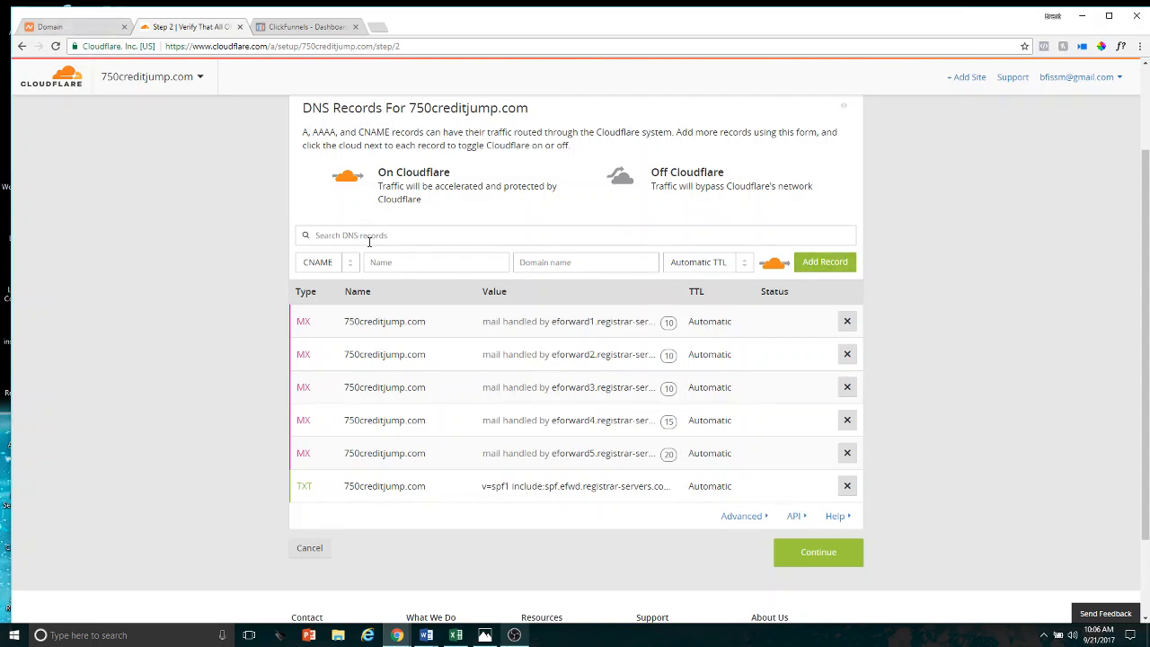
click(94, 25)
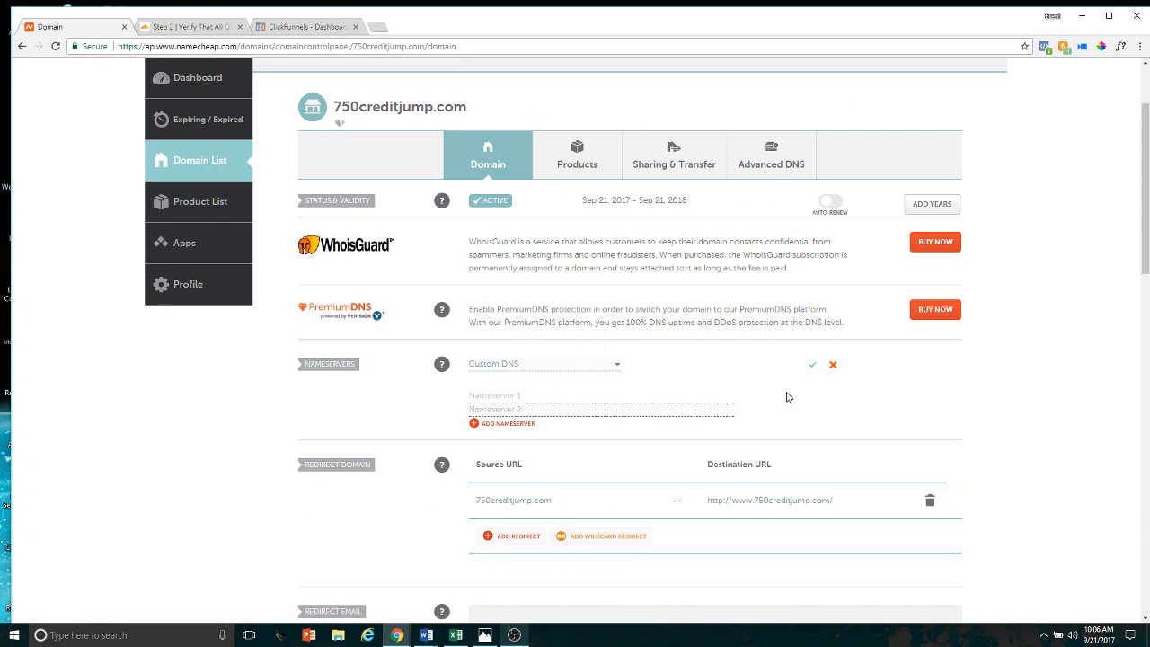
click(182, 27)
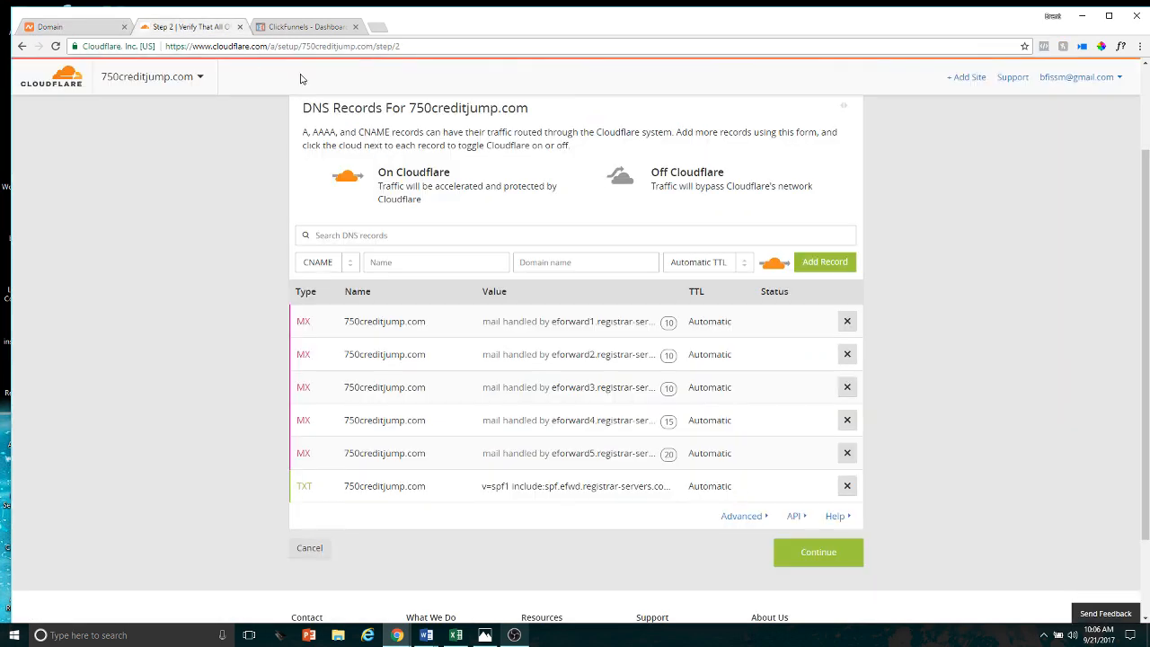
scroll(518, 286, up, 1)
scroll(518, 286, down, 1)
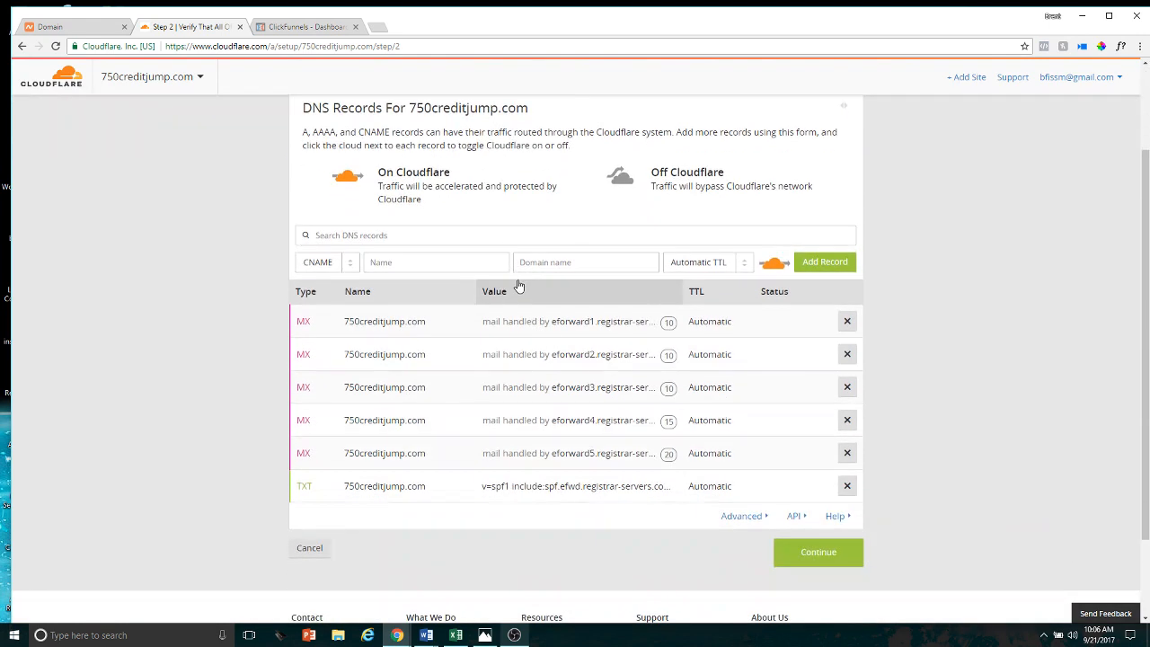
Add a CNAME record named www that points to target.clickfunnels.com
click(407, 263)
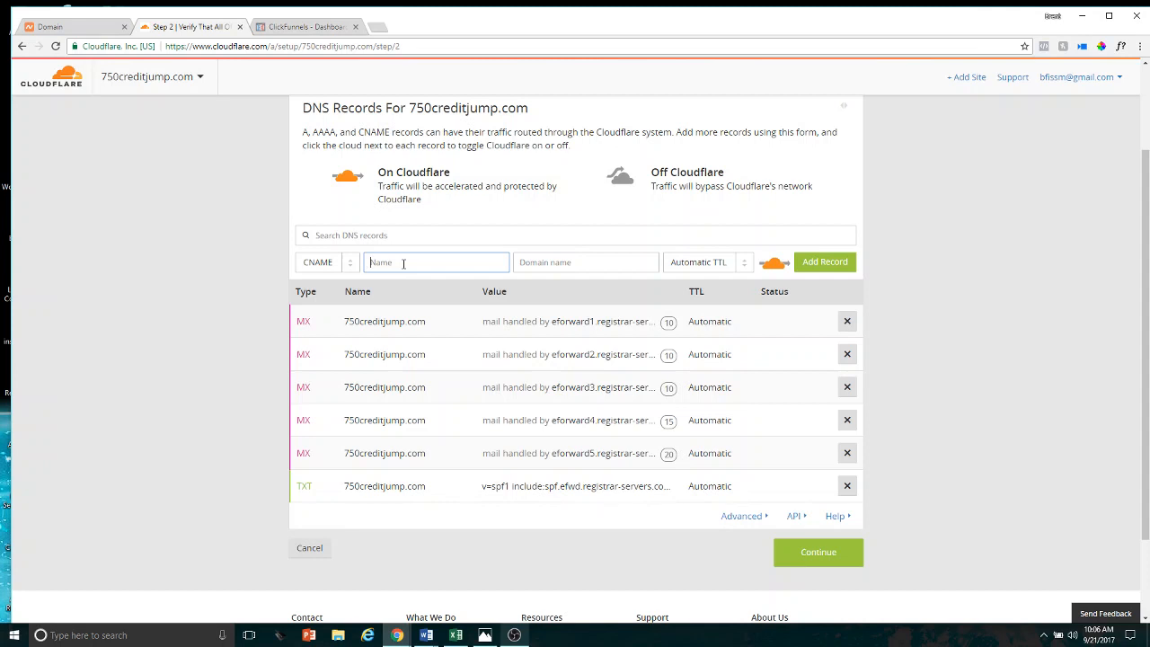
text(www)
key(Tab)
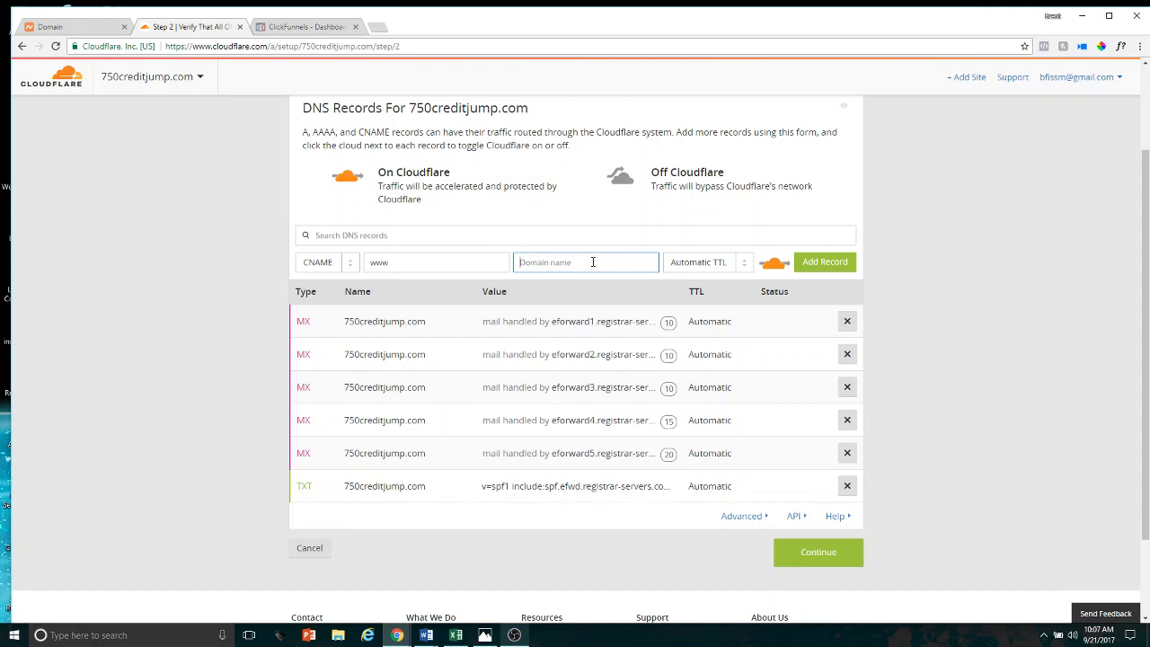
text(target.clickfunnels.com)
click(826, 263)
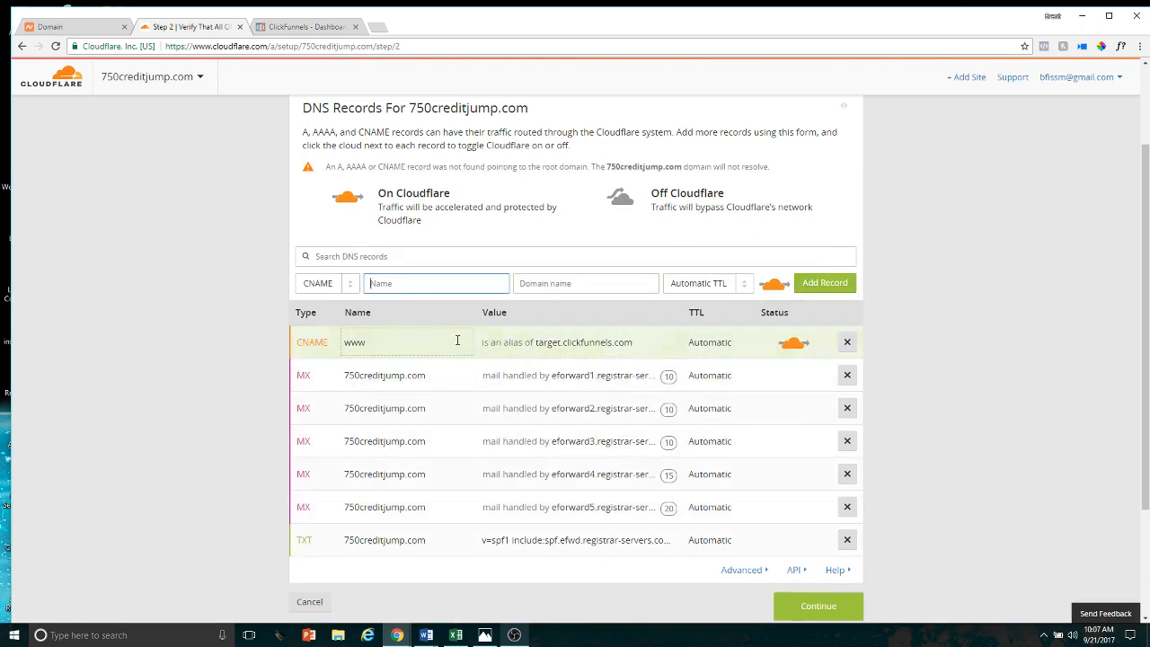
Add a CNAME record for the root domain 750creditjump.com that points to target.clickfunnels.com
click(433, 287)
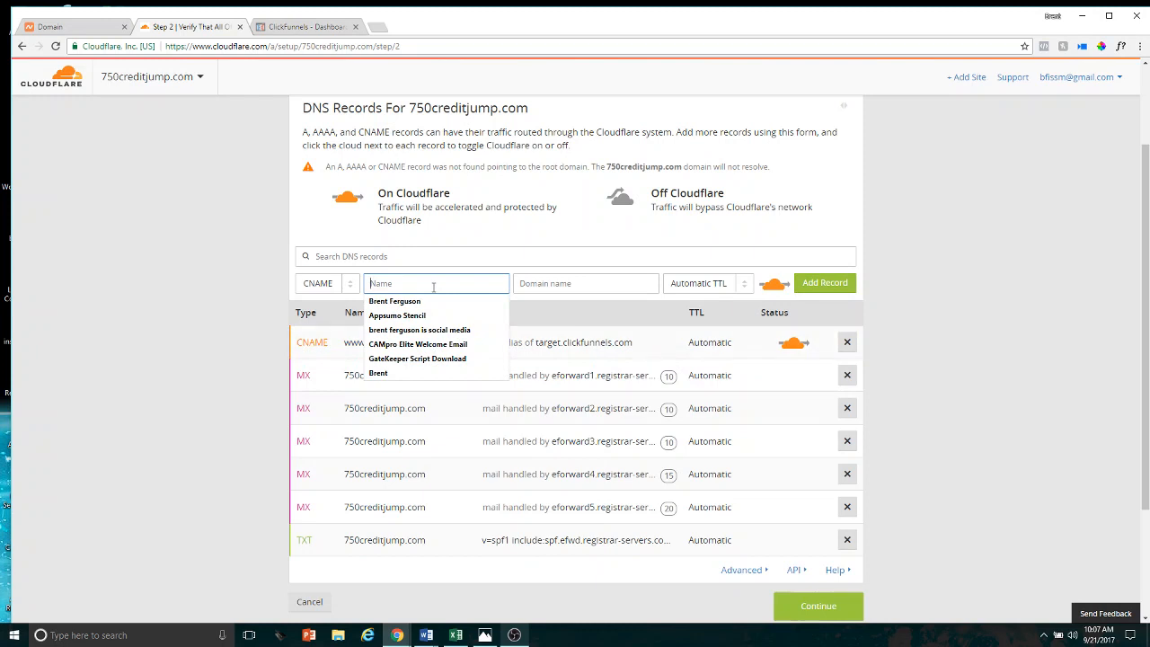
text(750)
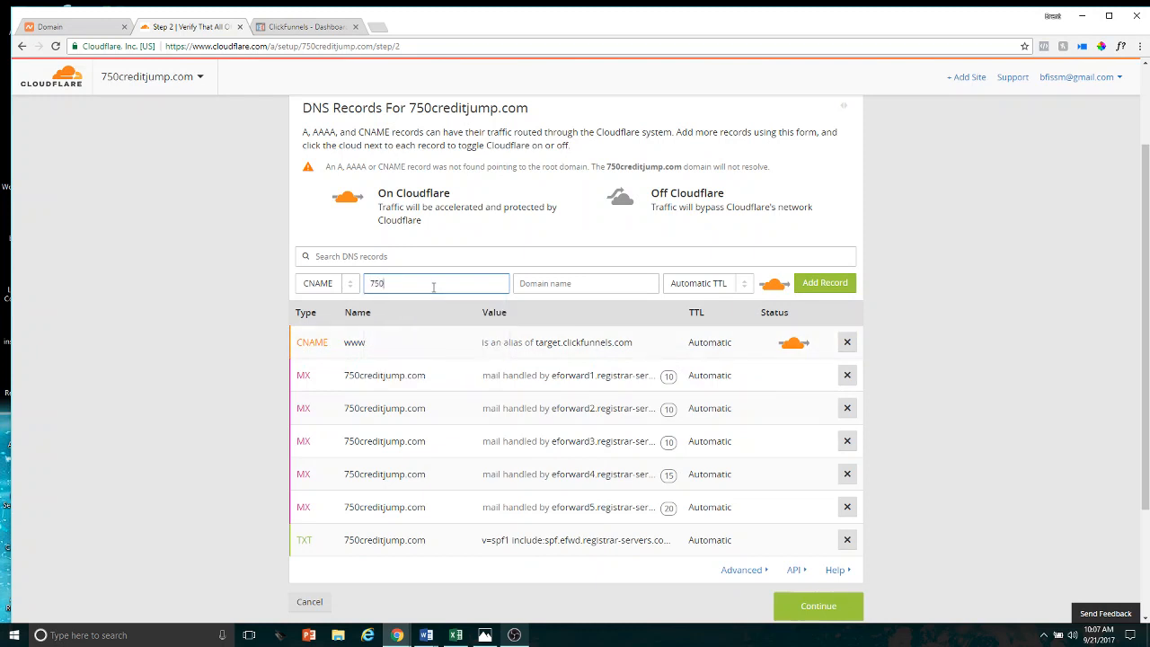
key(BackSpace)
key(BackSpace)
key(BackSpace)
drag(528, 108, 412, 108)
click(426, 117)
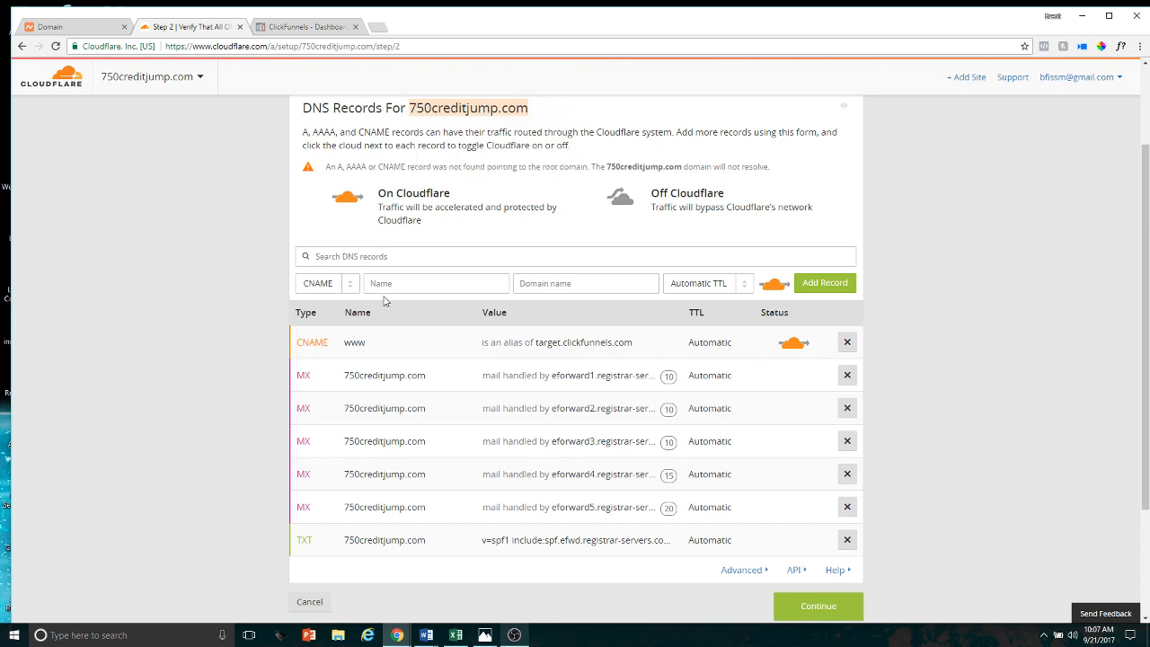
click(391, 279)
right_click(391, 280)
click(420, 353)
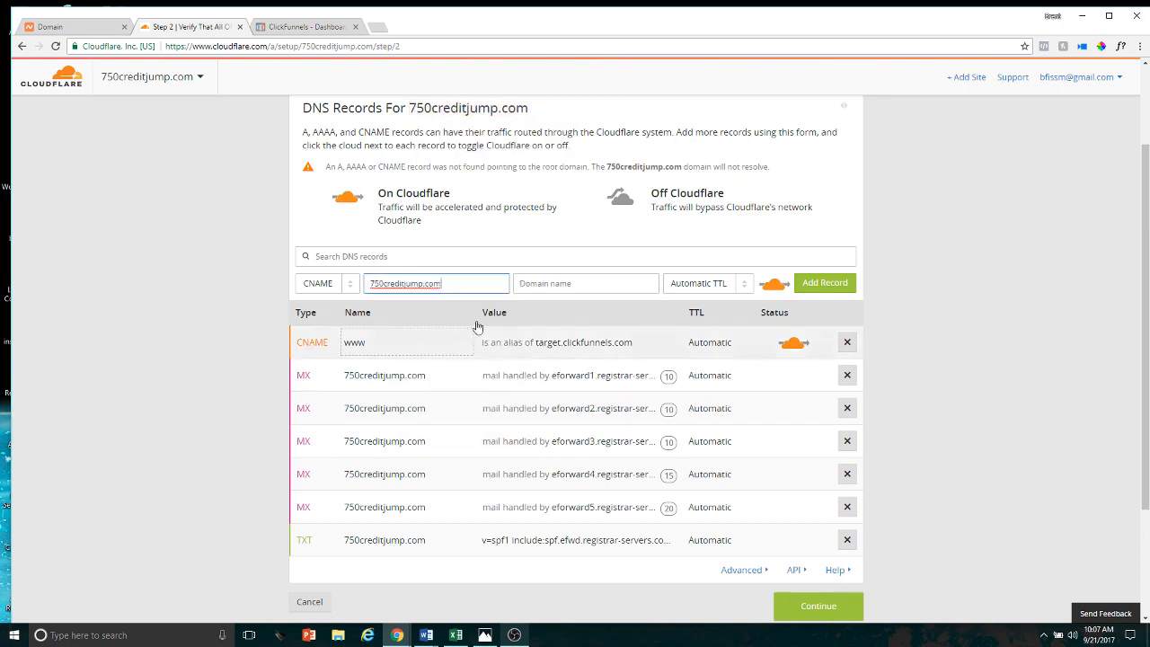
click(548, 283)
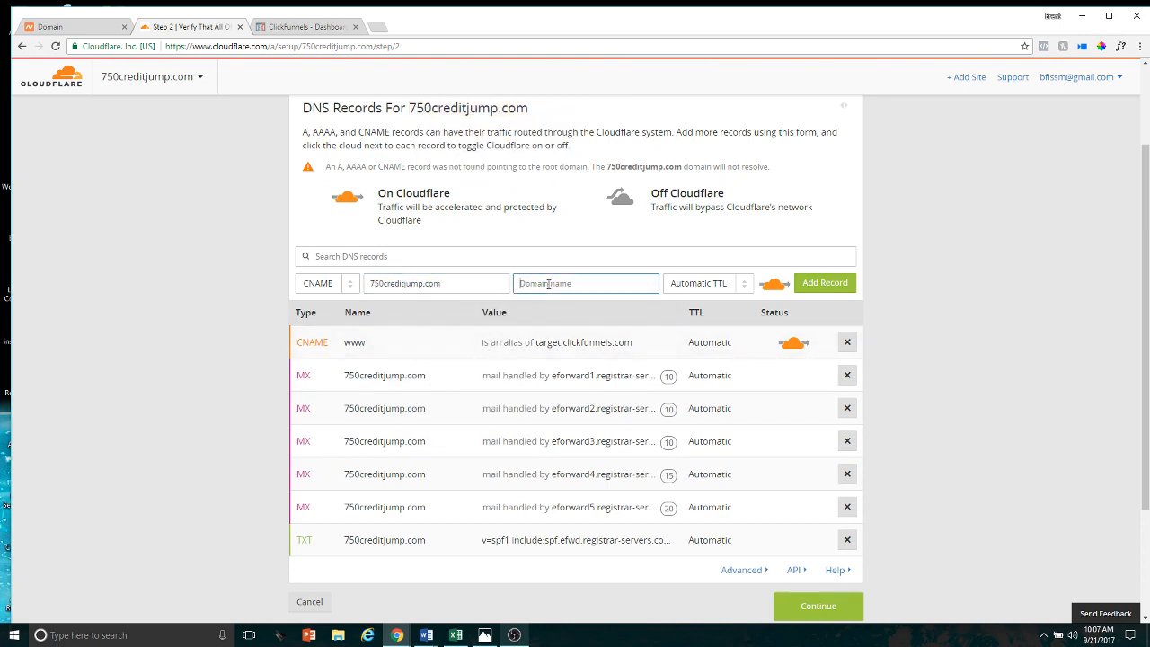
text(target.clickfunnels.com)
click(824, 283)
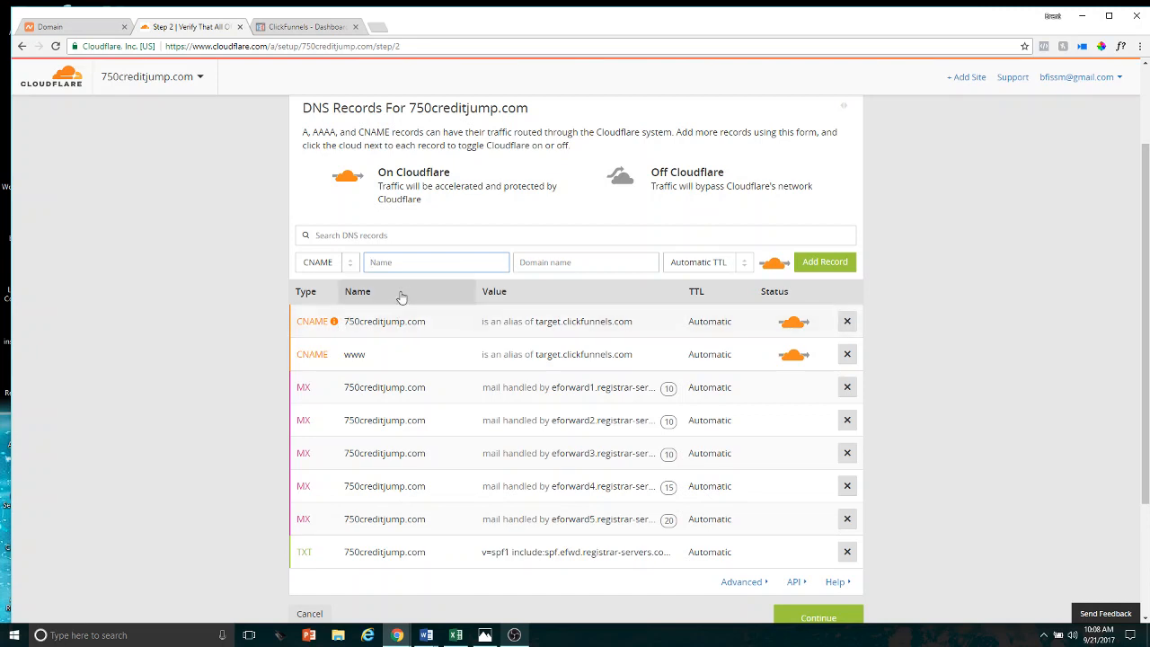
Fill in a new CNAME record named members.750creditjump.com with the target target.clickfunnels.com
click(435, 262)
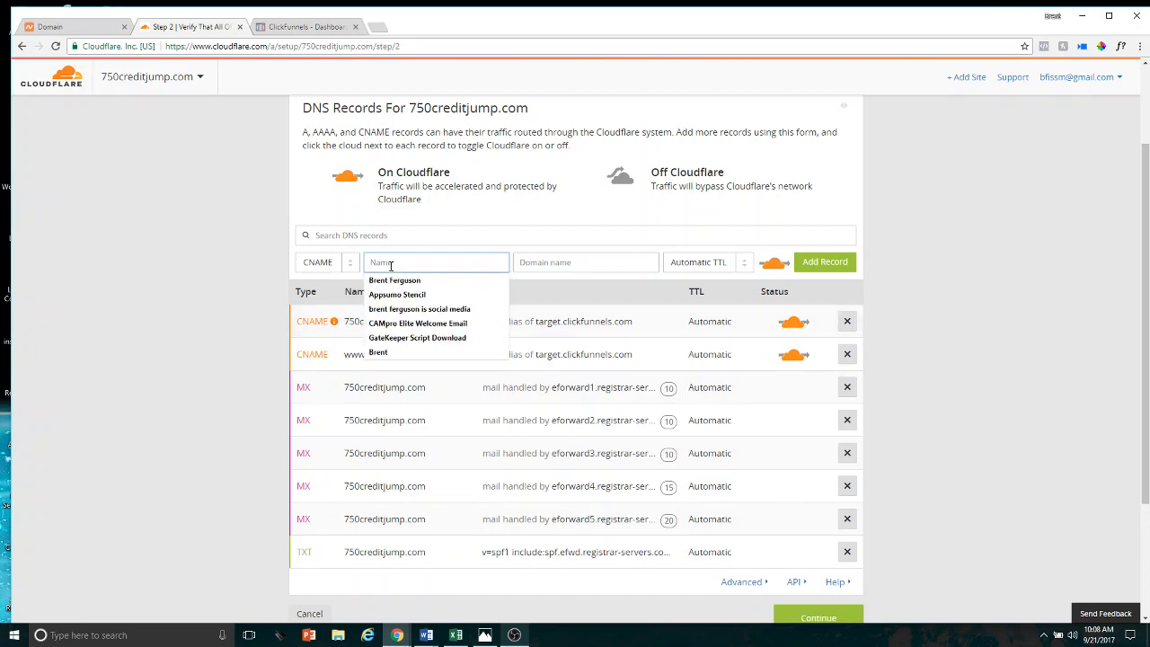
text(su)
key(BackSpace)
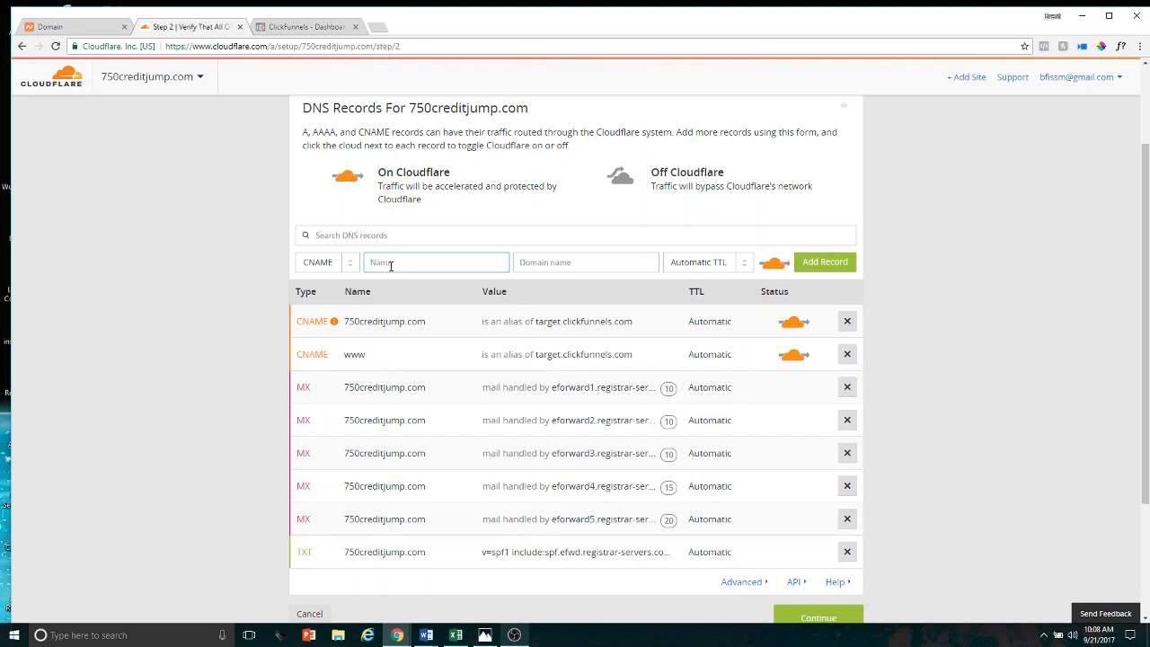
text(members.750creditjump.com)
key(Tab)
text(target.c)
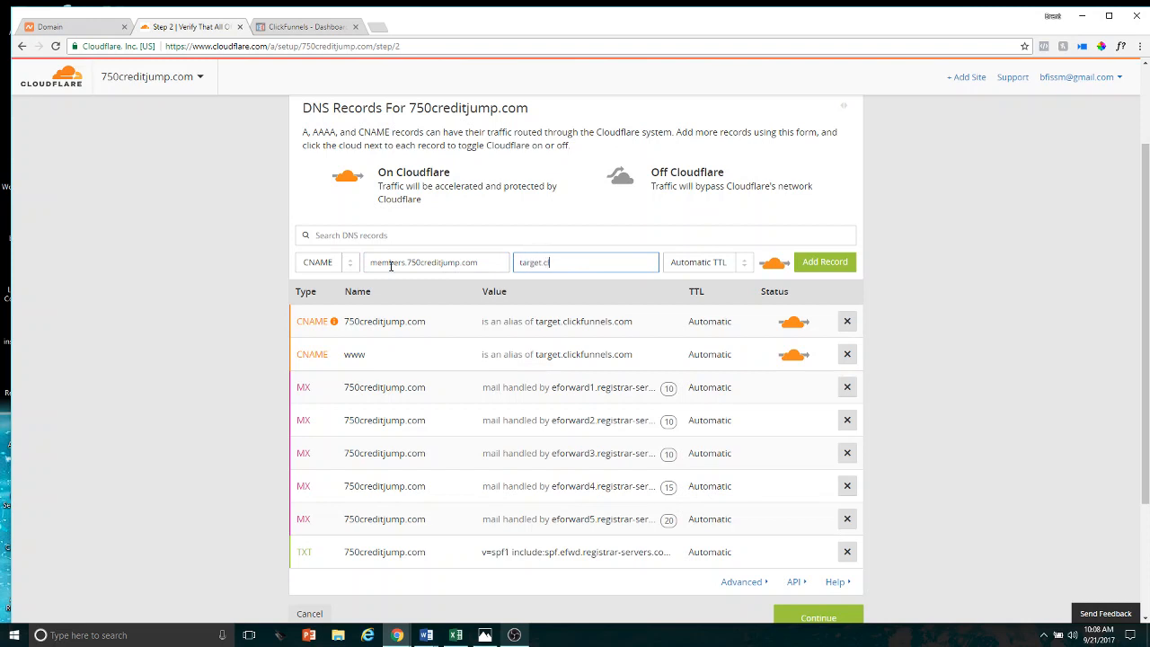
text(lickfunnels.com)
Try other subdomain prefixes such as pages and anysubdomain in the unsaved record's name, and remove the prefix again
click(408, 261)
key(BackSpace)
key(BackSpace)
key(BackSpace)
key(BackSpace)
key(BackSpace)
key(BackSpace)
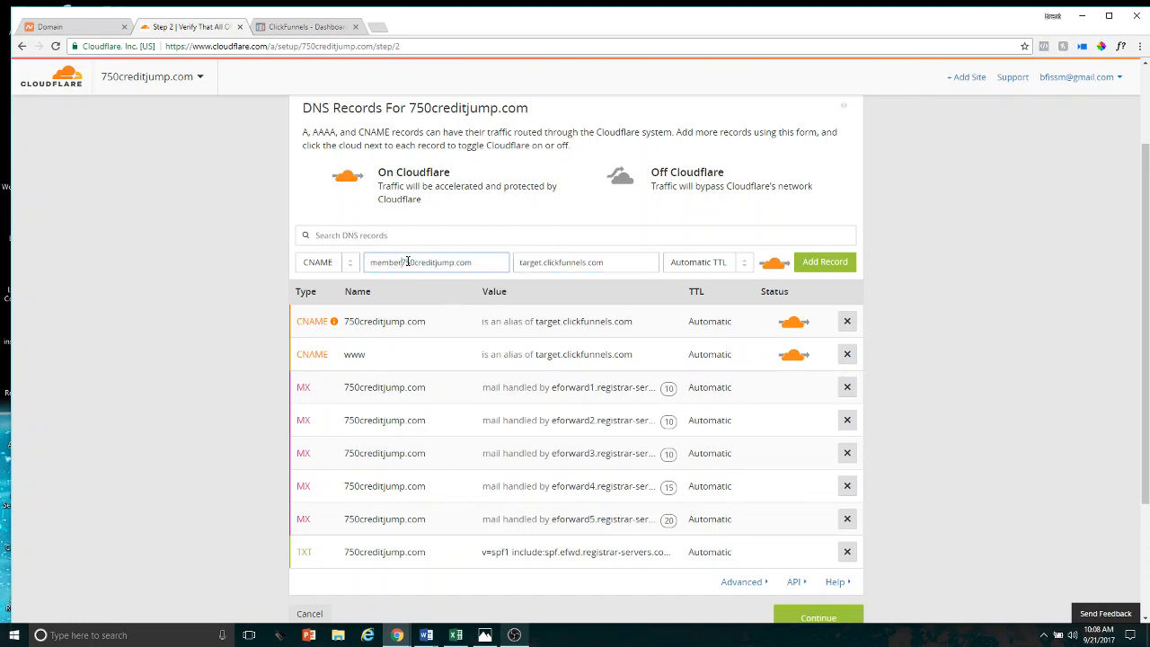
key(BackSpace)
key(BackSpace)
text(pages)
key(BackSpace)
key(BackSpace)
key(BackSpace)
key(BackSpace)
text(pc)
key(BackSpace)
key(BackSpace)
key(BackSpace)
text(anysubdomain.)
key(BackSpace)
key(BackSpace)
key(BackSpace)
key(BackSpace)
key(BackSpace)
key(BackSpace)
key(BackSpace)
key(BackSpace)
key(BackSpace)
key(BackSpace)
key(BackSpace)
key(BackSpace)
key(BackSpace)
click(823, 262)
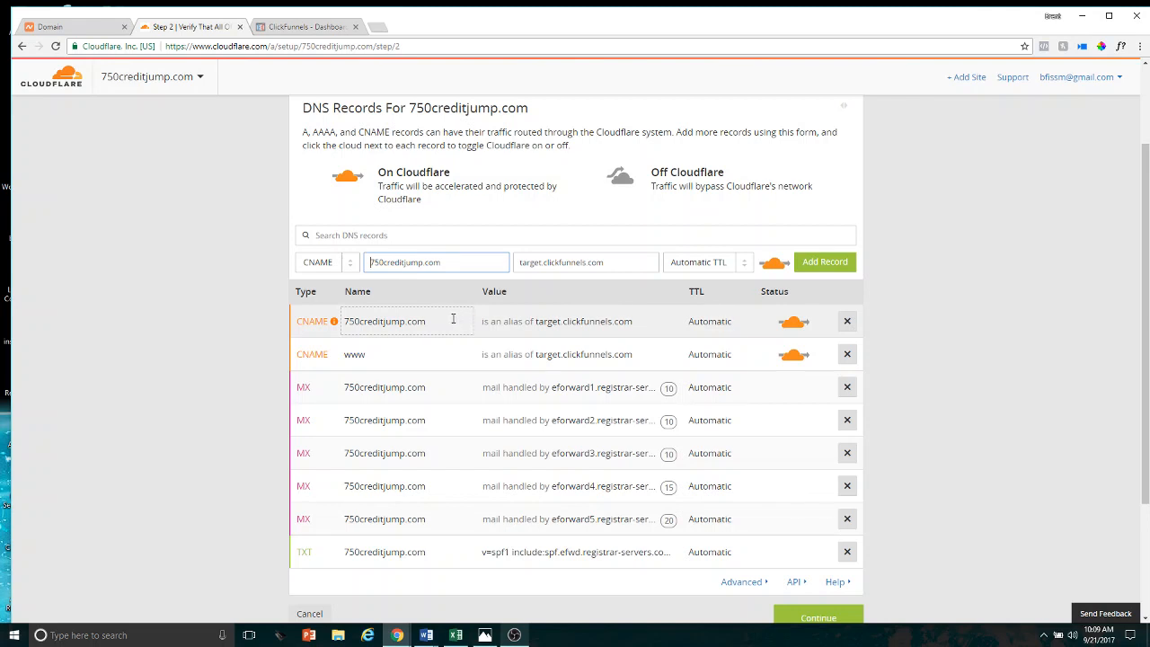
Clear the name and the target domain from the unsaved CNAME record
mouse_move(333, 321)
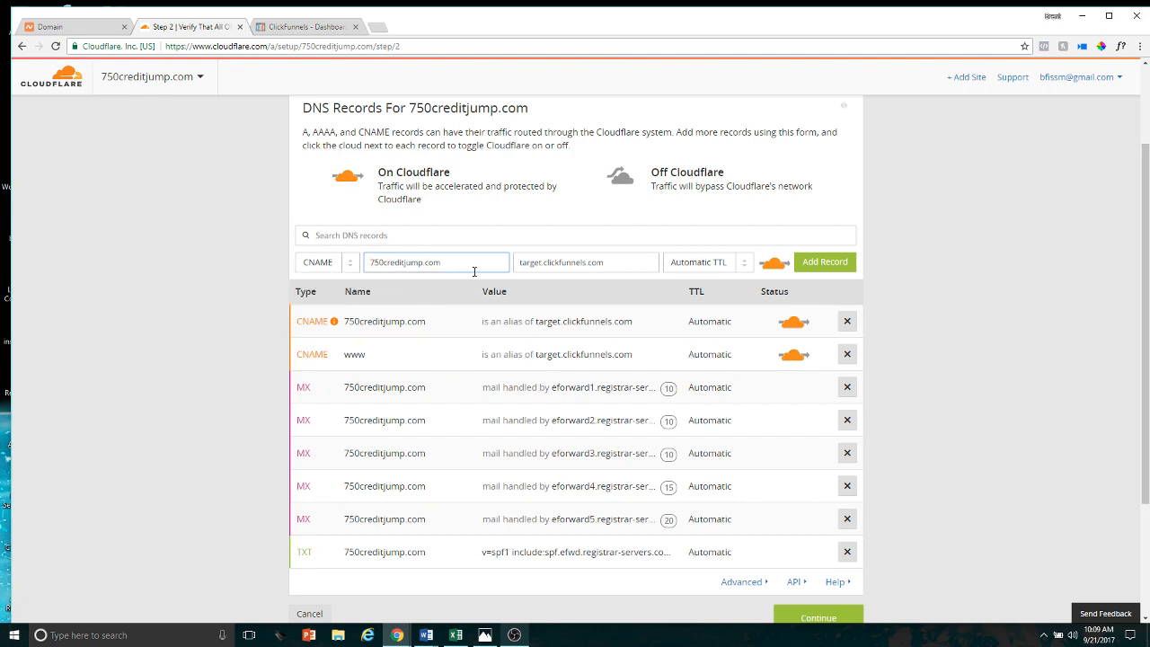
mouse_move(456, 263)
mouse_down()
mouse_move(391, 262)
mouse_move(449, 271)
mouse_up()
key(ctrl+a)
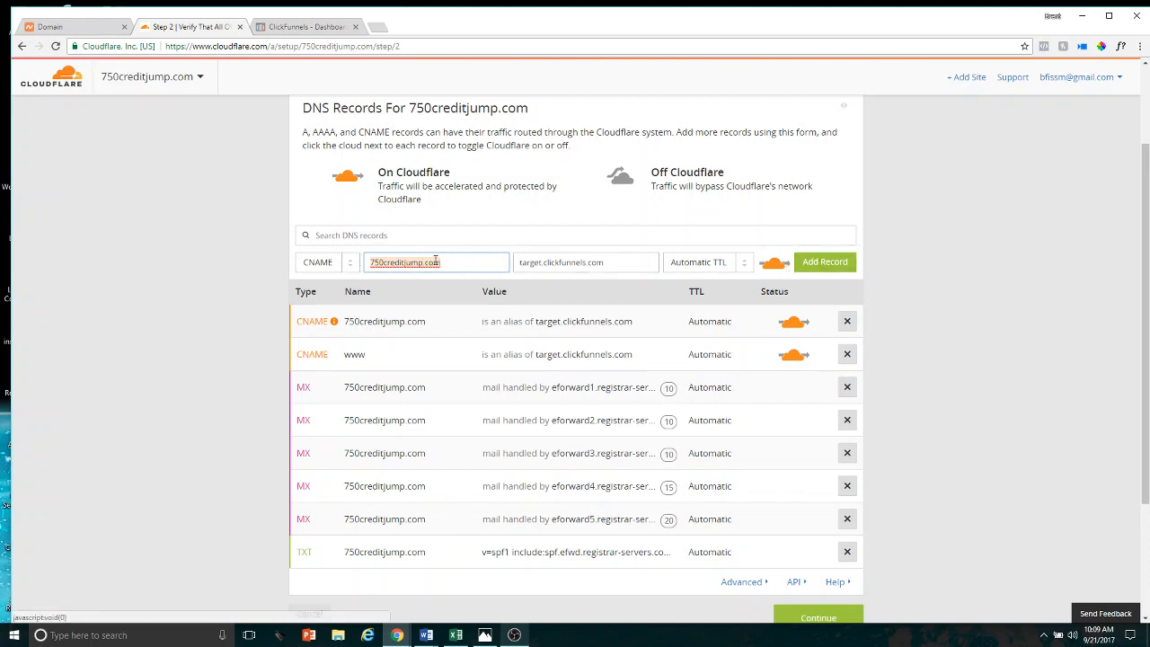
key(BackSpace)
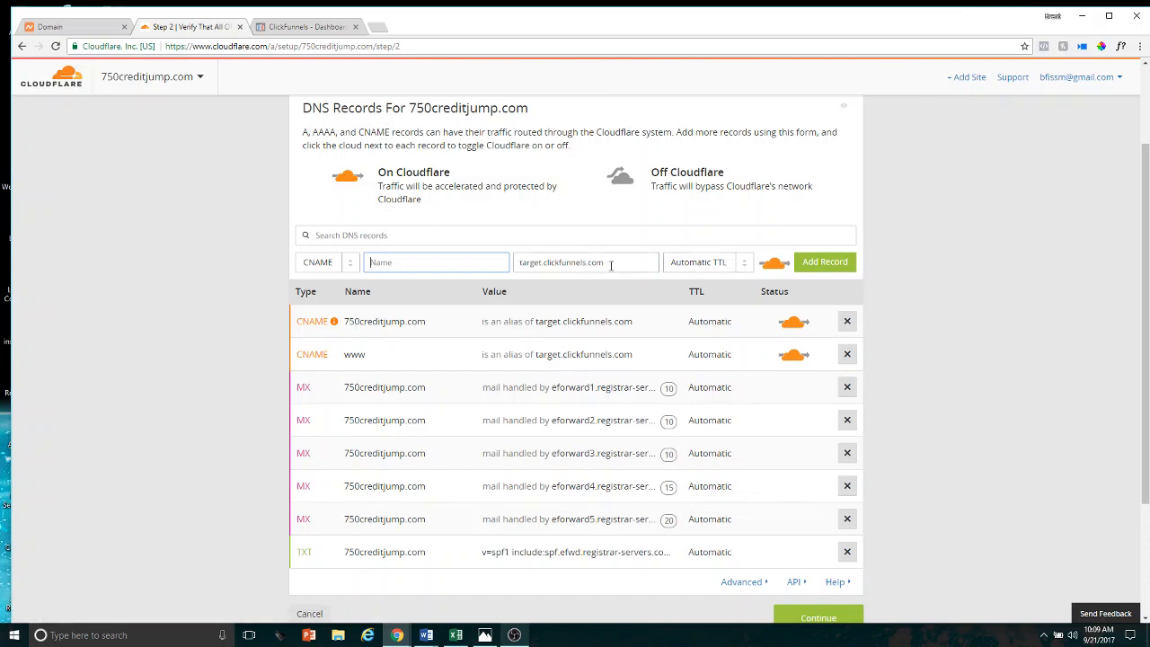
drag(614, 263, 480, 272)
key(BackSpace)
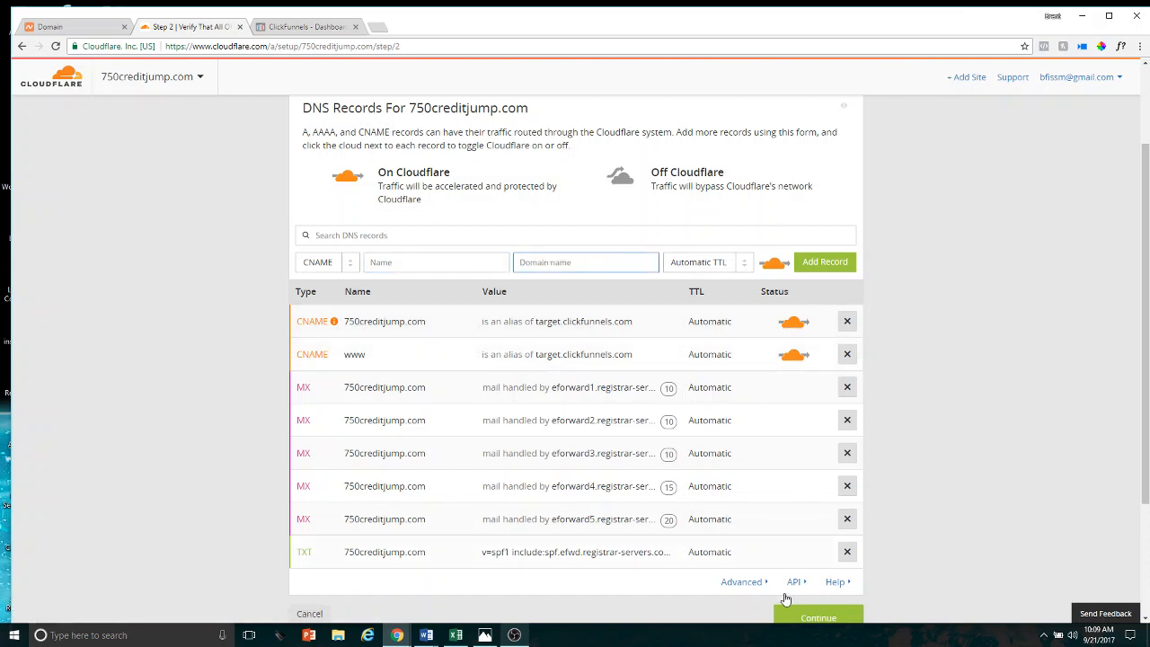
Accept the DNS records, choose the Free Website plan and continue to the nameserver instructions
click(822, 620)
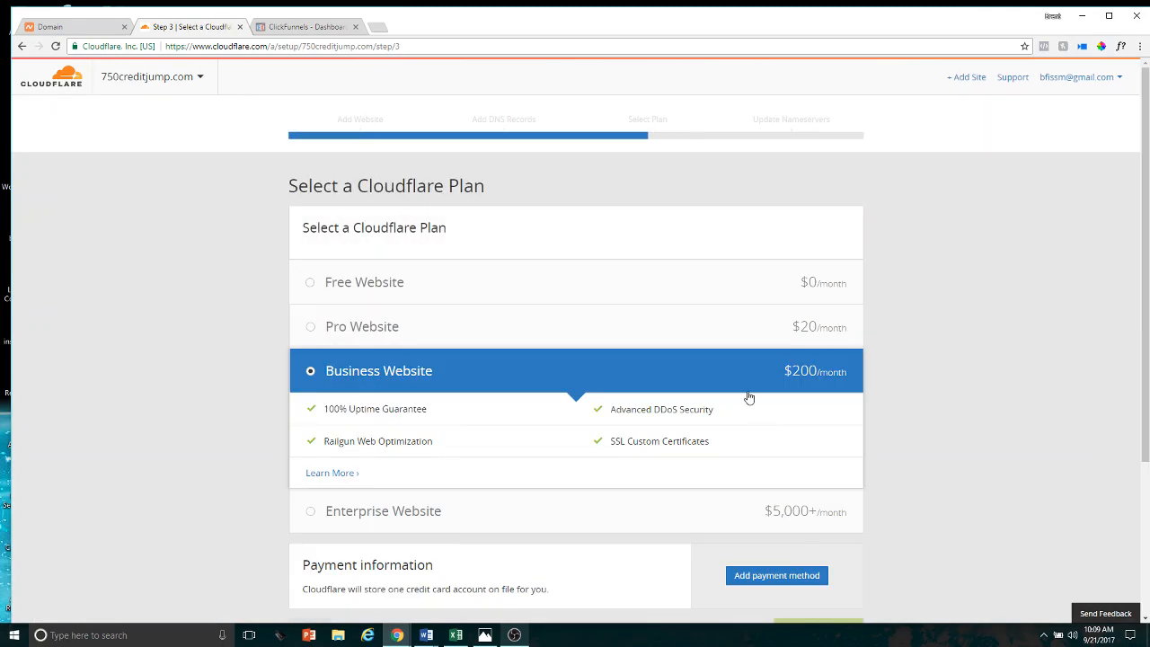
click(633, 285)
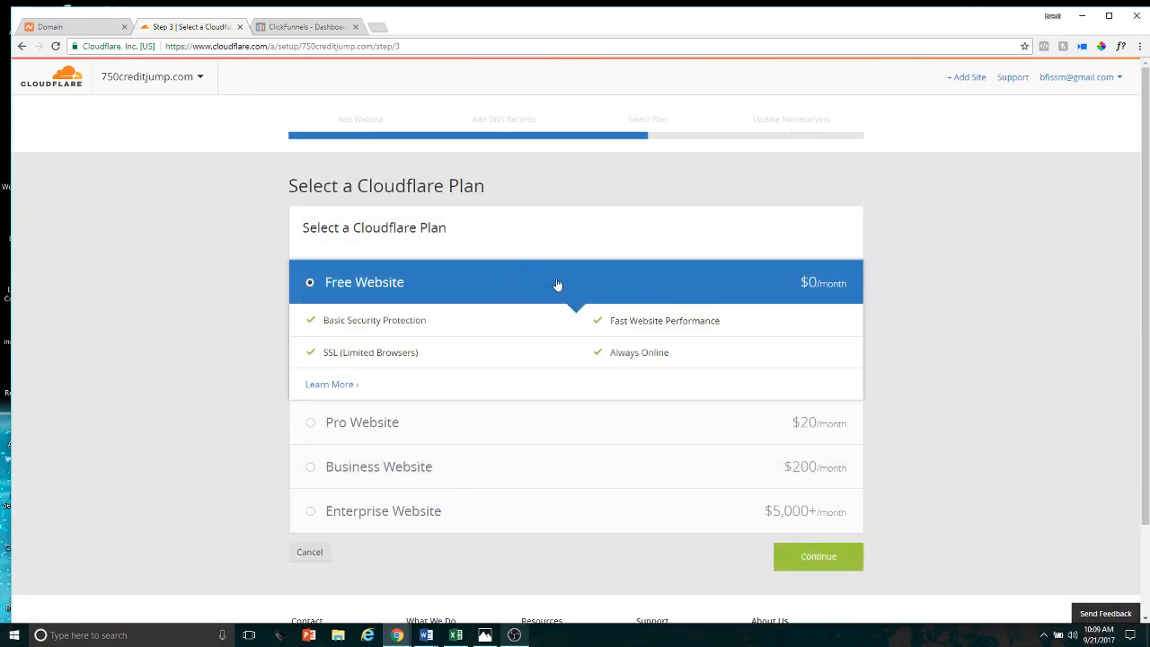
click(832, 558)
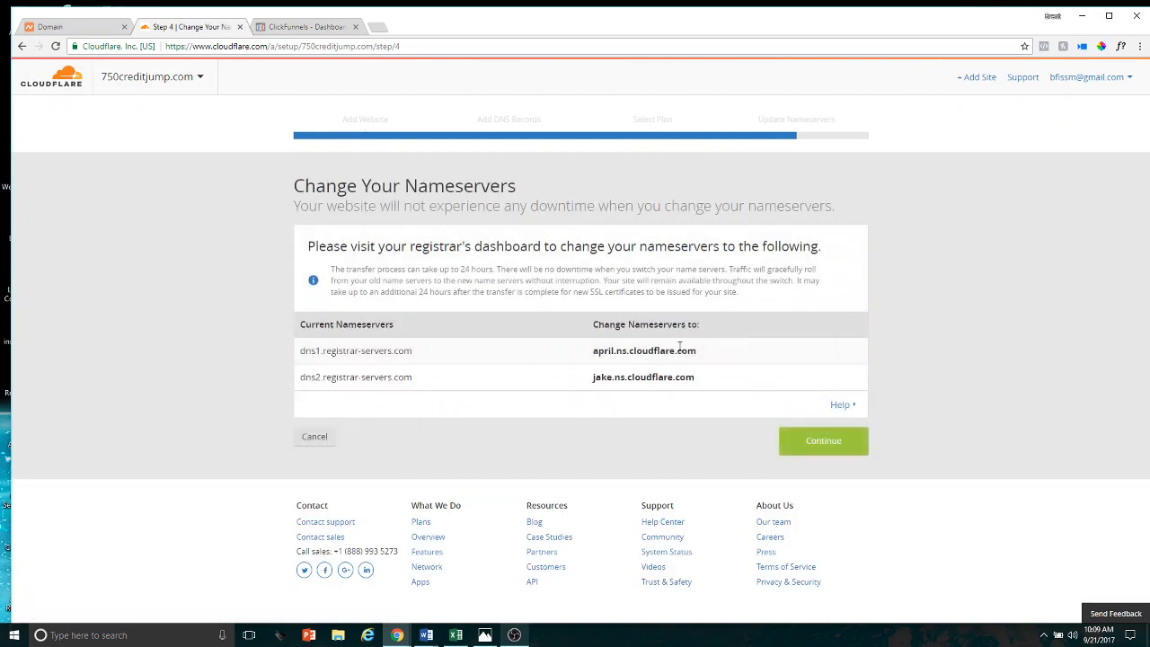
Copy the nameserver april.ns.cloudflare.com from Cloudflare and enter it as Nameserver 1 in Namecheap
drag(698, 351, 595, 347)
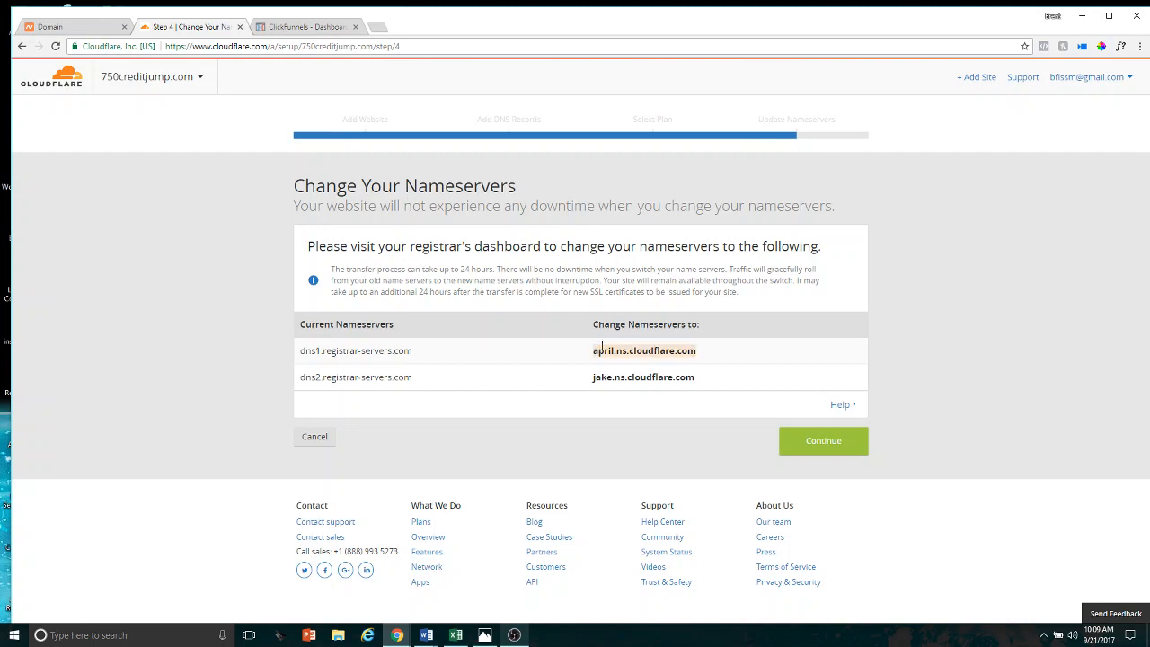
right_click(604, 346)
click(627, 355)
click(79, 30)
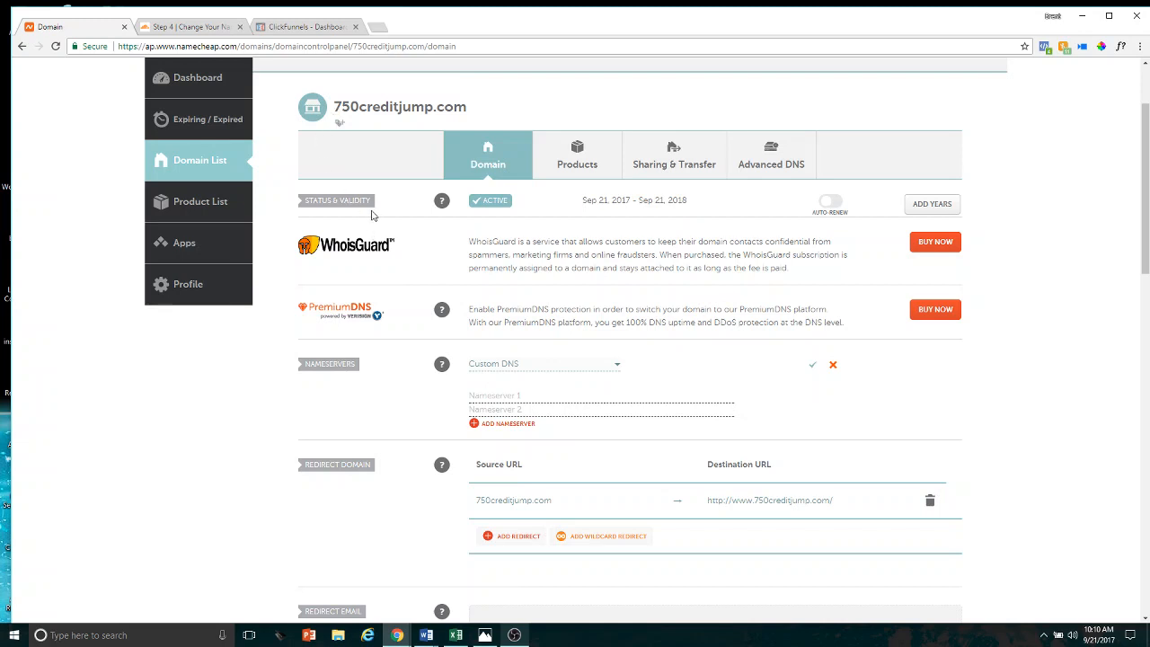
right_click(497, 396)
click(534, 468)
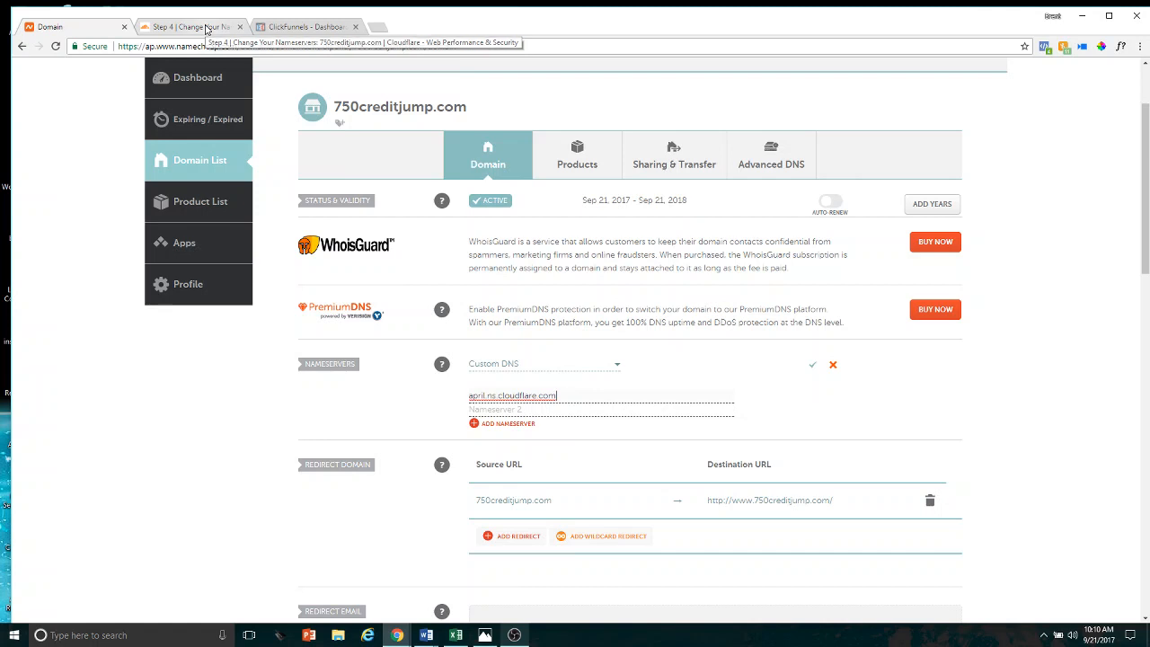
Copy the nameserver jake.ns.cloudflare.com from Cloudflare and enter it as Nameserver 2 in Namecheap, without leading spaces
click(206, 27)
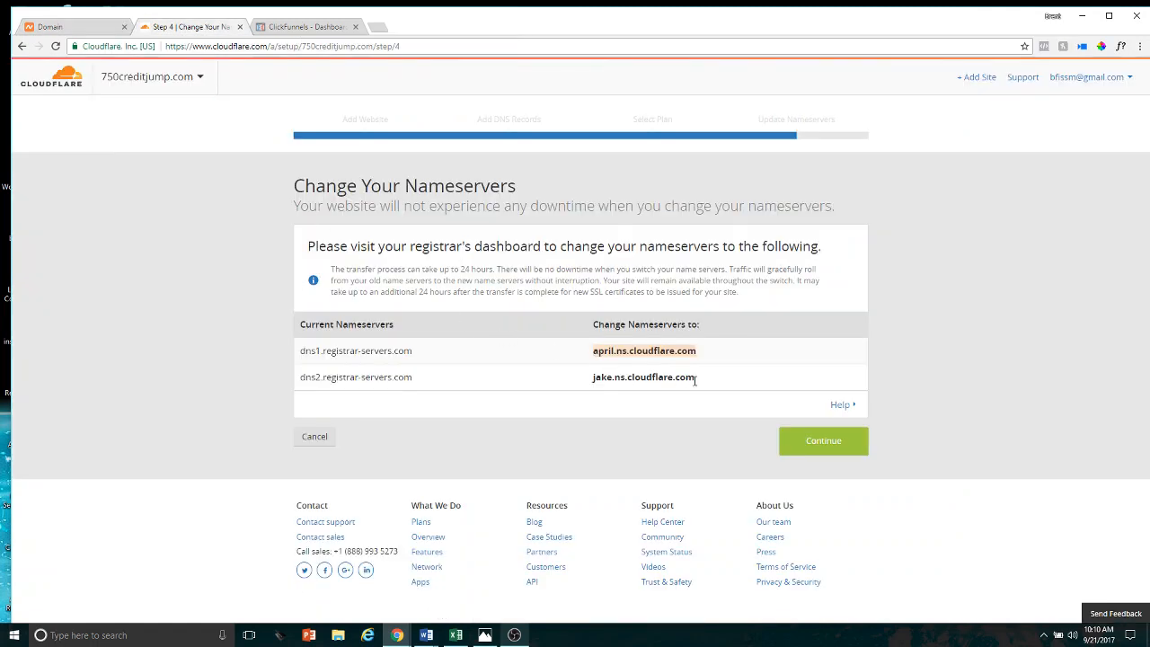
drag(695, 381, 573, 375)
right_click(603, 384)
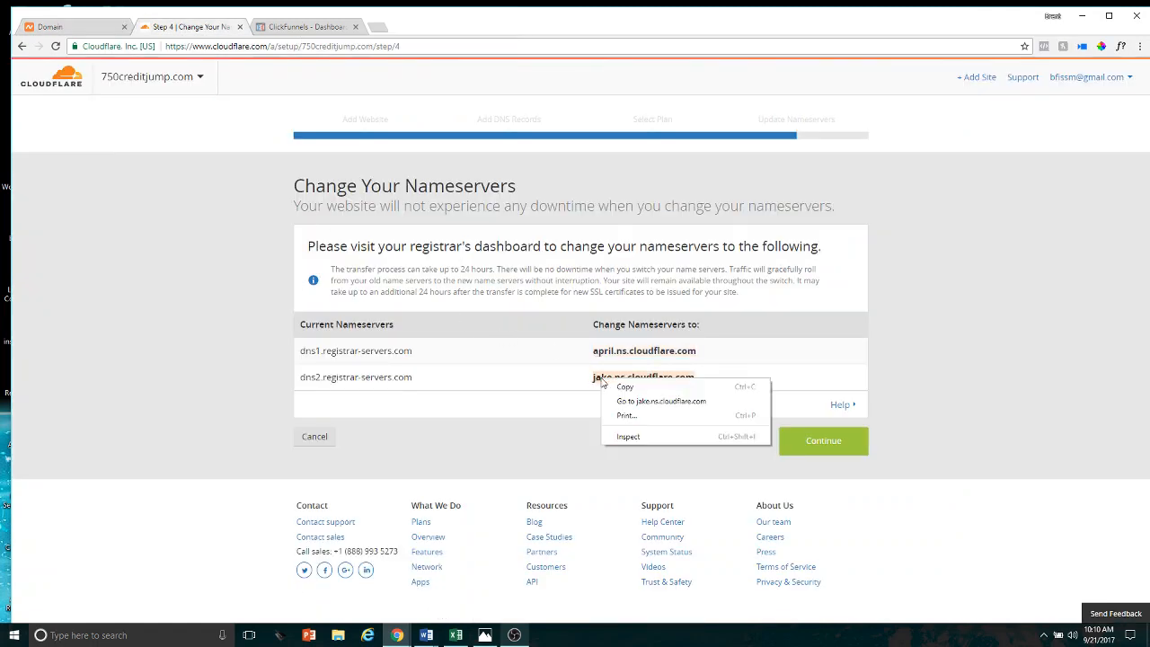
click(624, 387)
click(99, 31)
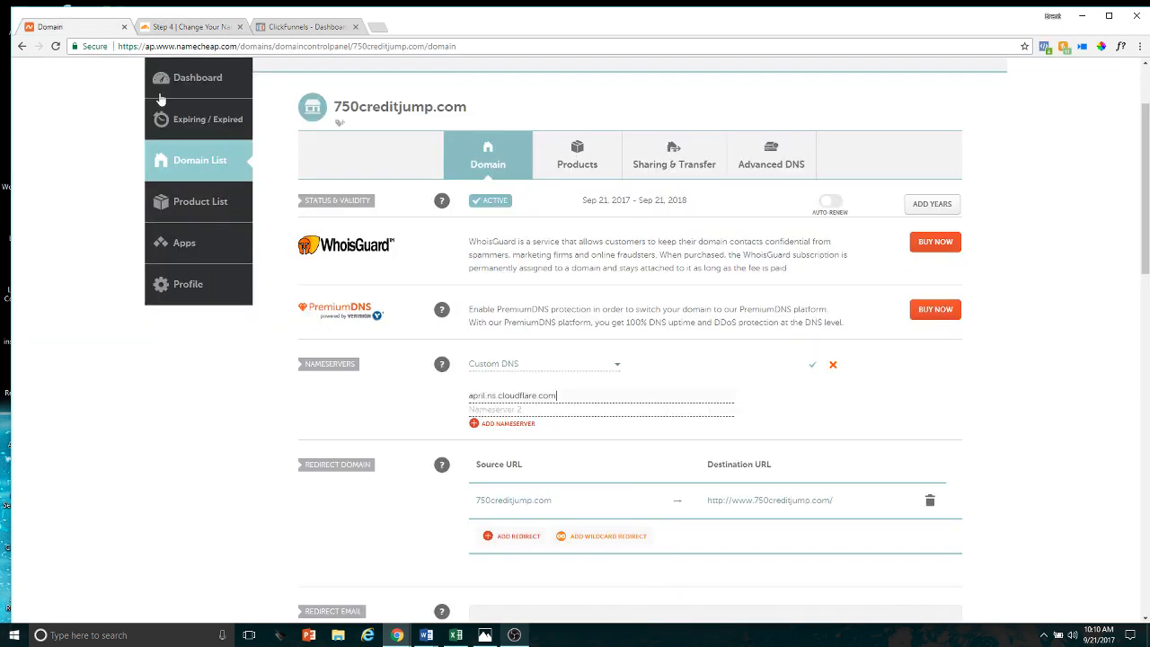
right_click(480, 406)
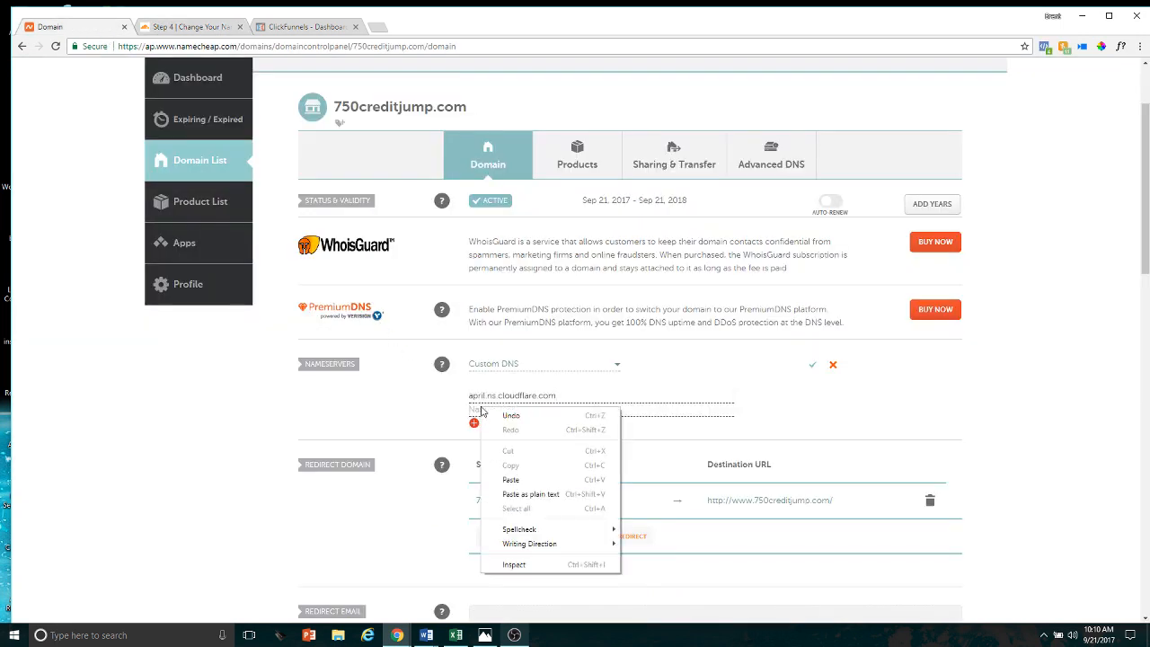
click(533, 481)
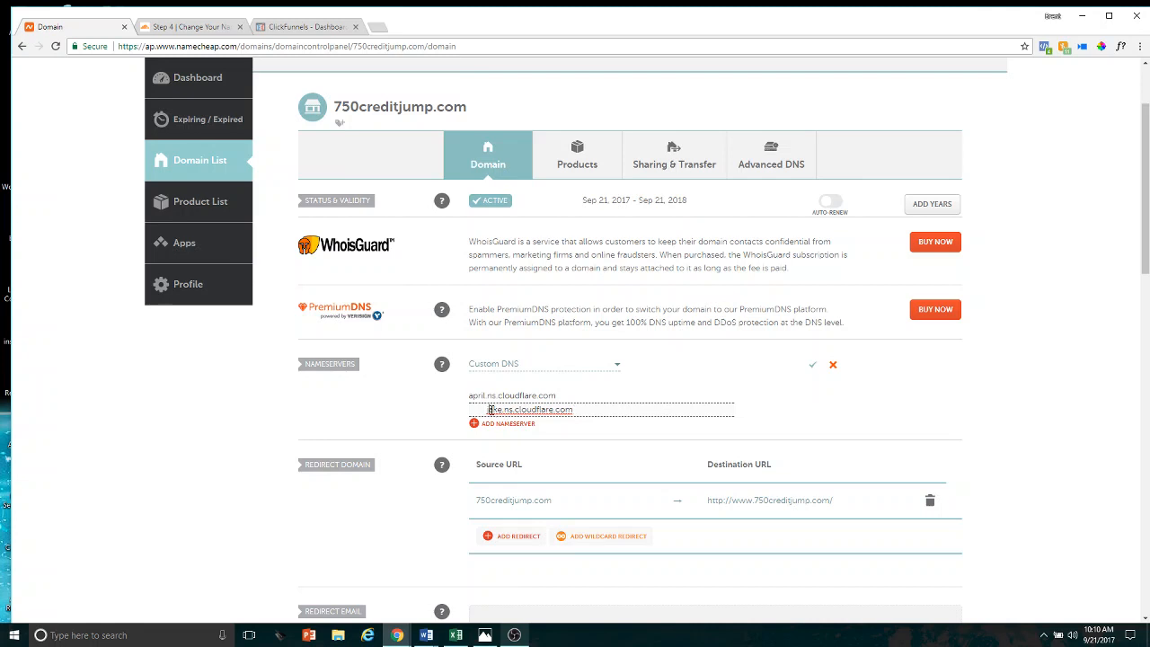
key(BackSpace)
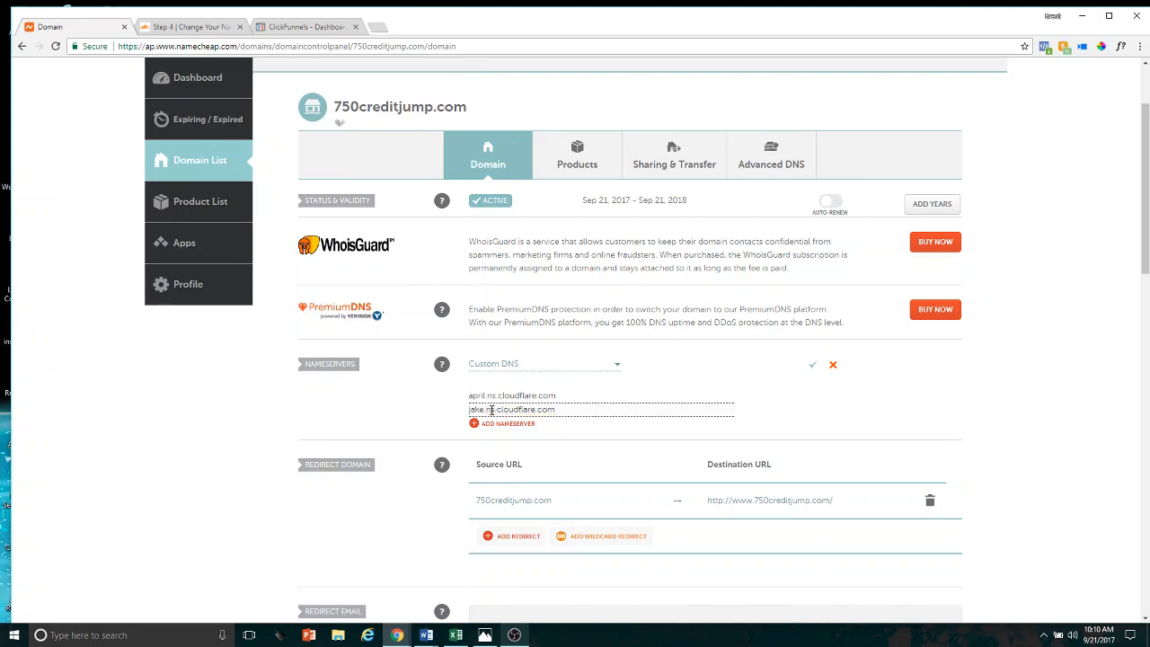
Save the custom DNS nameservers for 750creditjump.com and dismiss both notices
click(814, 368)
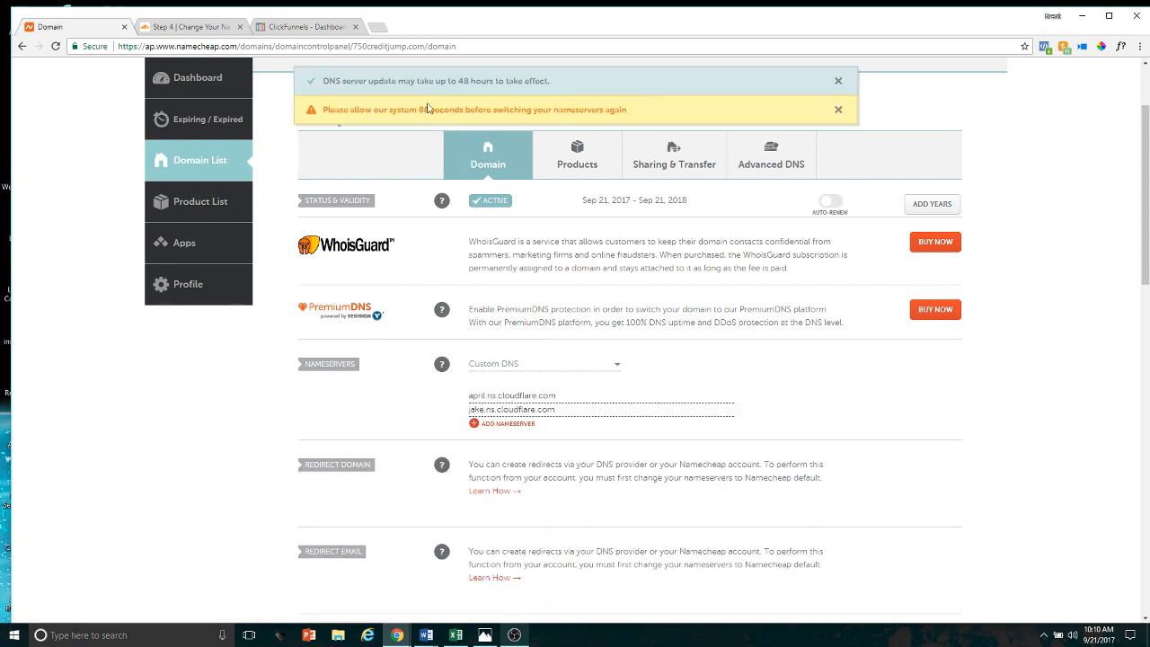
click(839, 84)
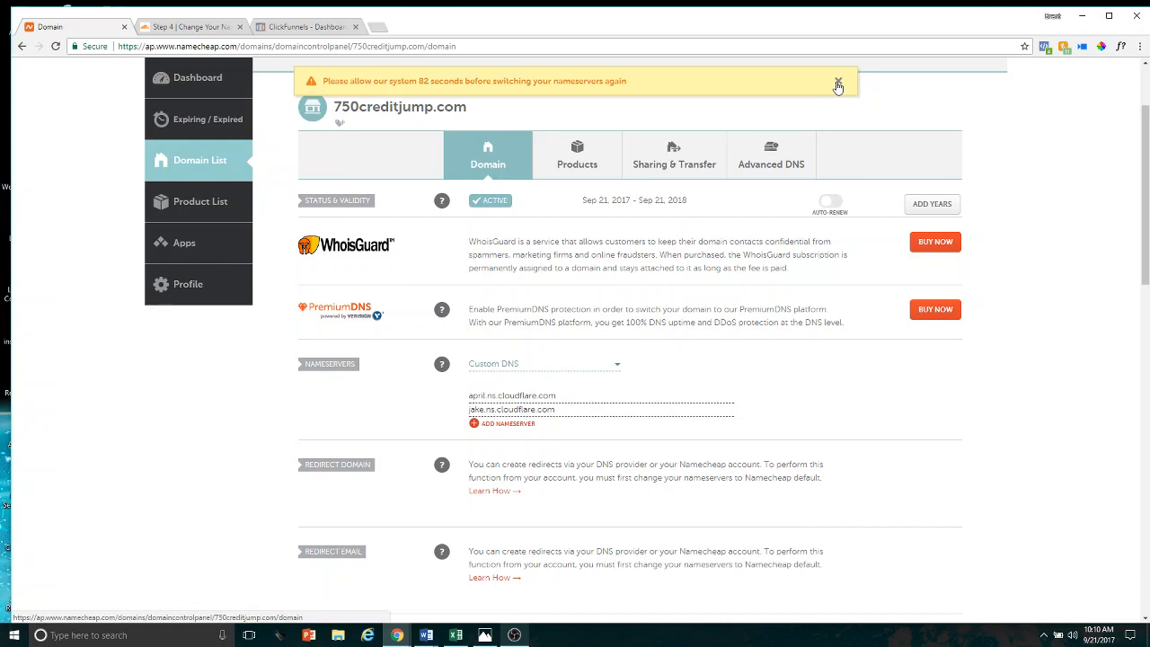
click(839, 84)
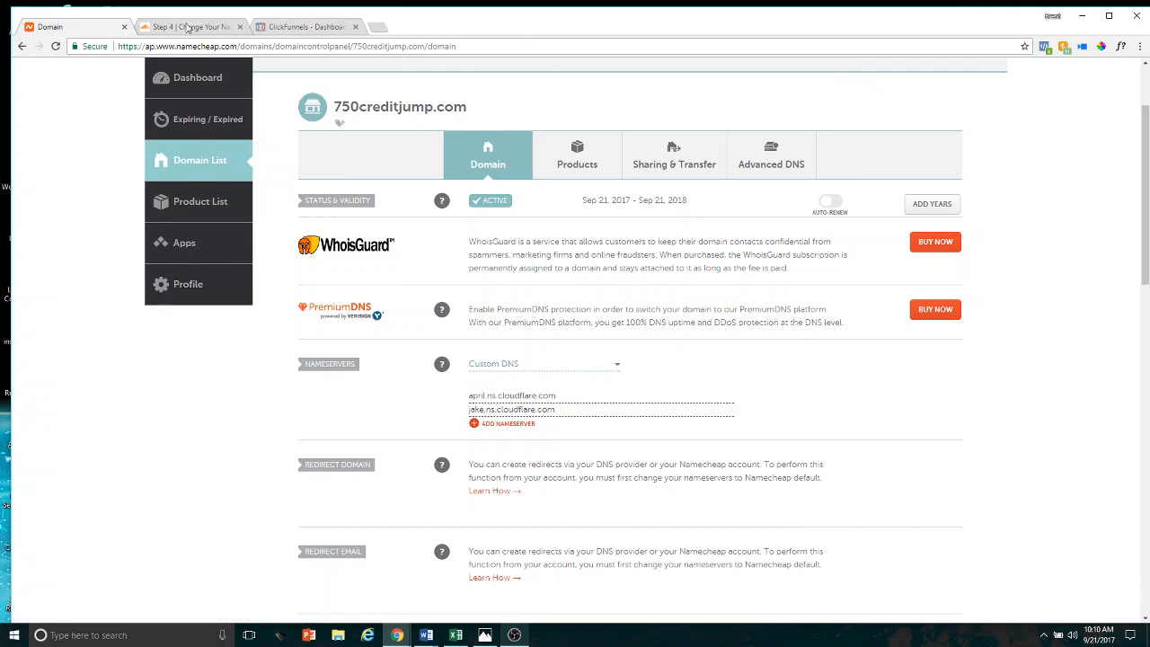
Switch to Cloudflare, continue past the nameserver instructions and recheck the nameservers for 750creditjump.com
click(188, 28)
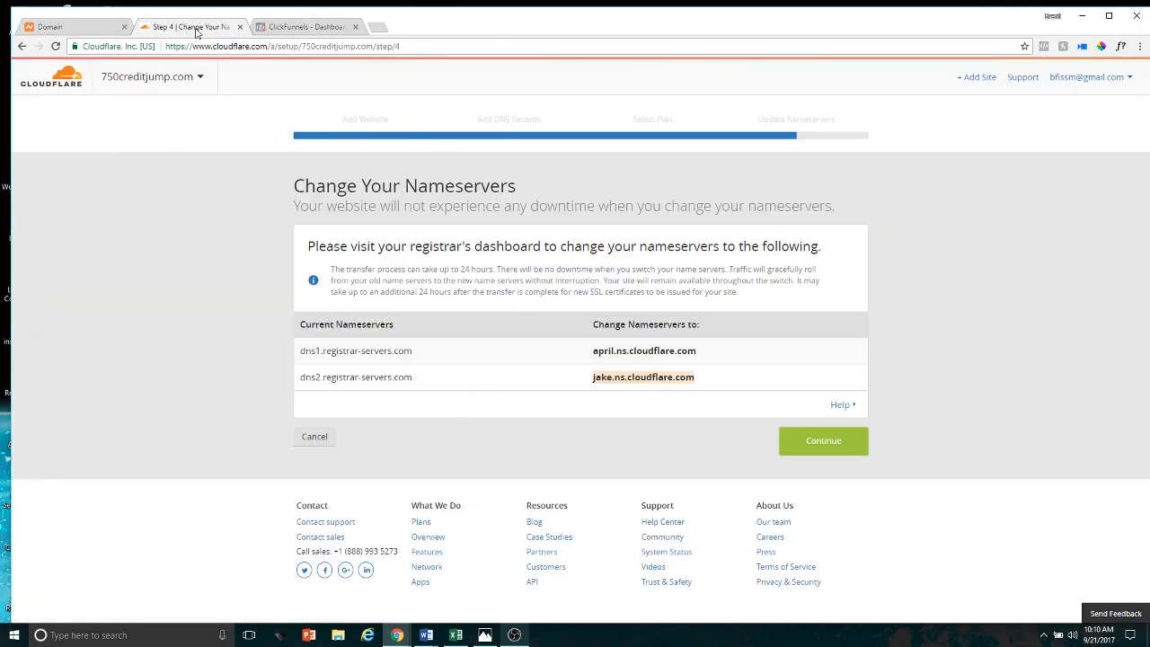
click(824, 441)
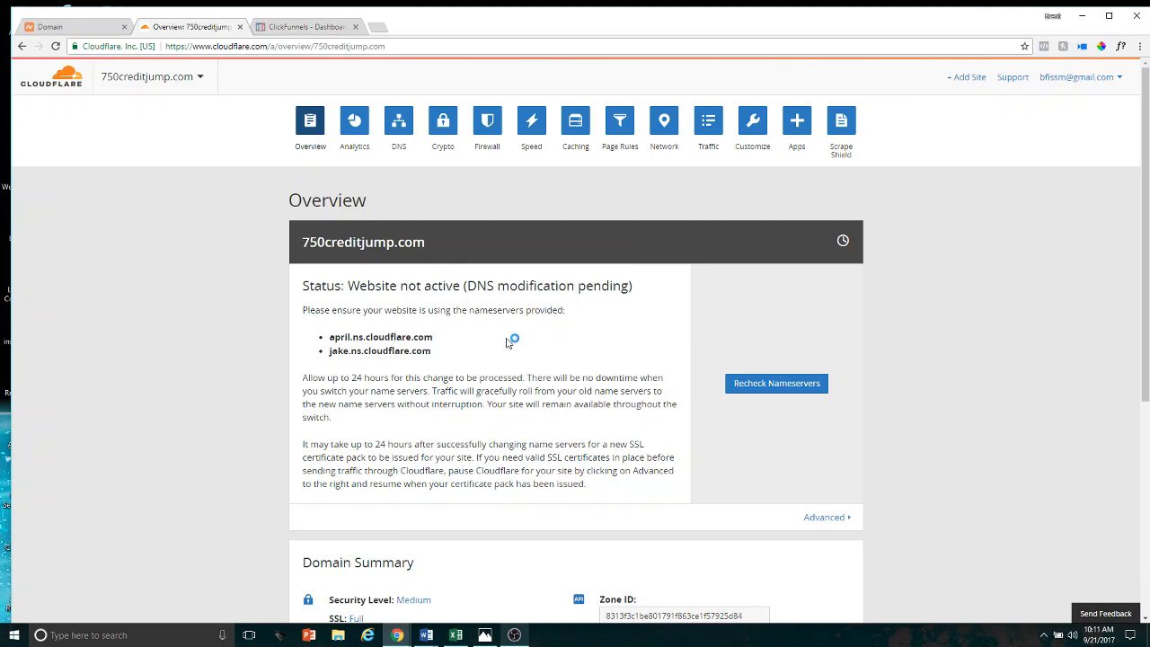
click(788, 389)
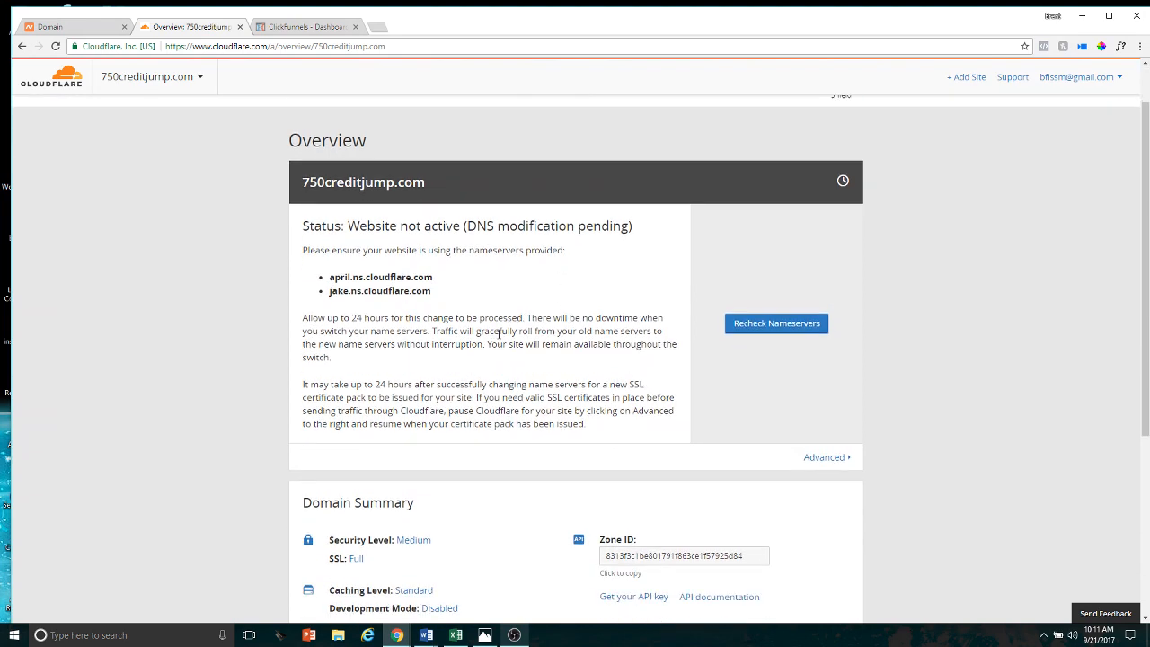
scroll(503, 338, down, 3)
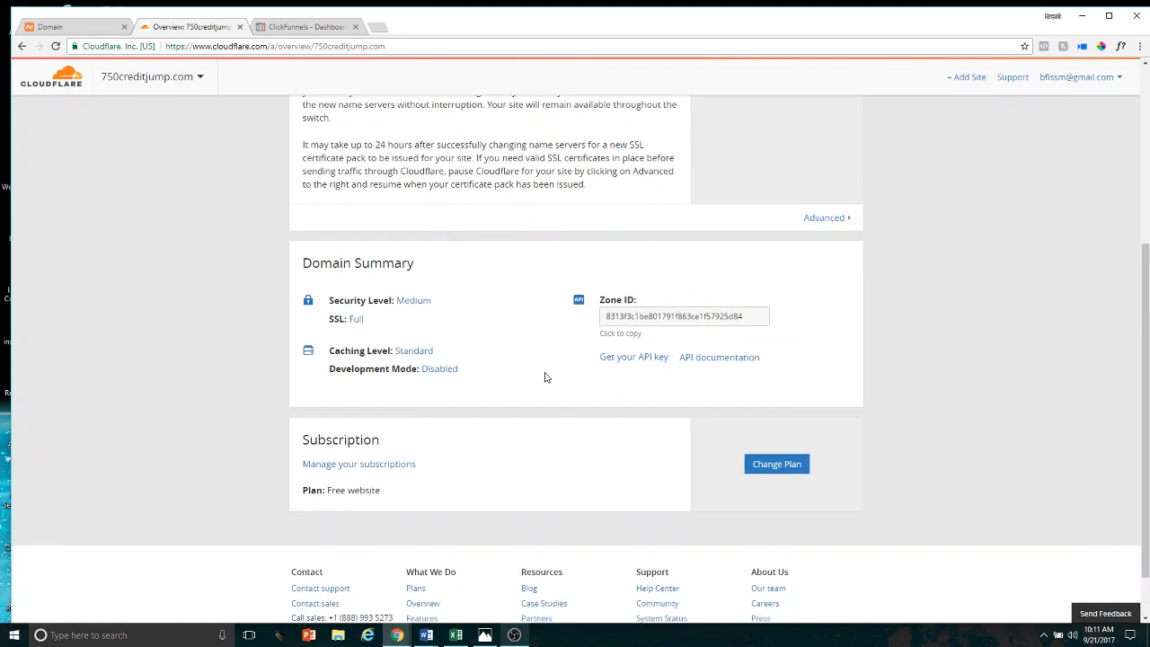
scroll(544, 377, up, 2)
scroll(508, 297, up, 1)
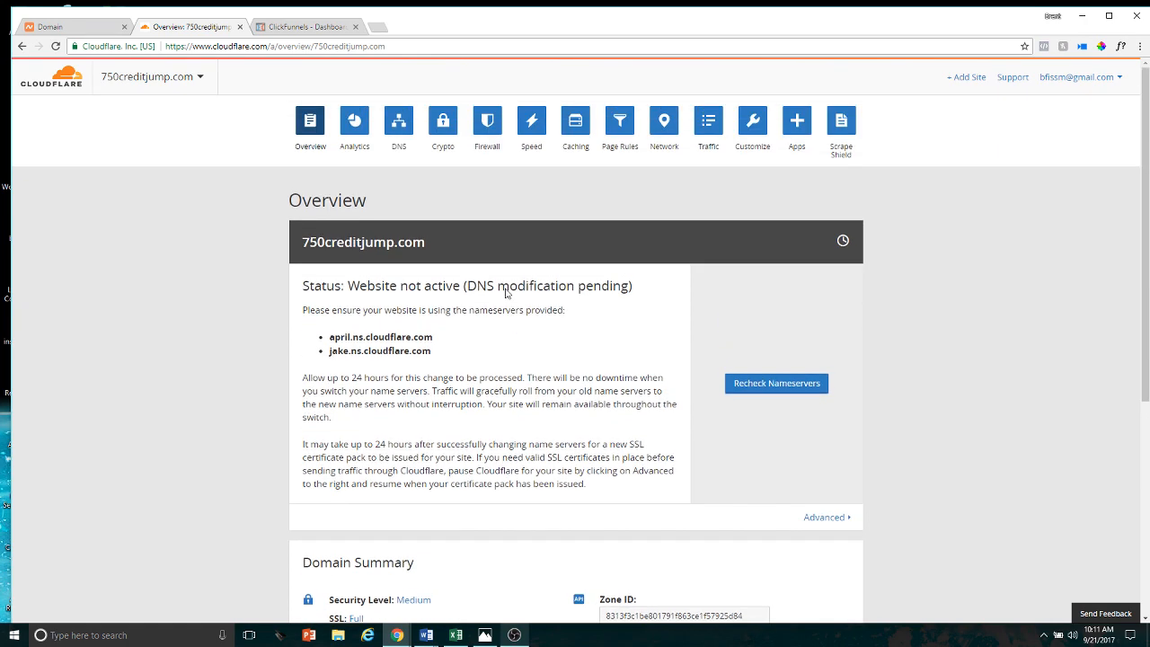
click(619, 125)
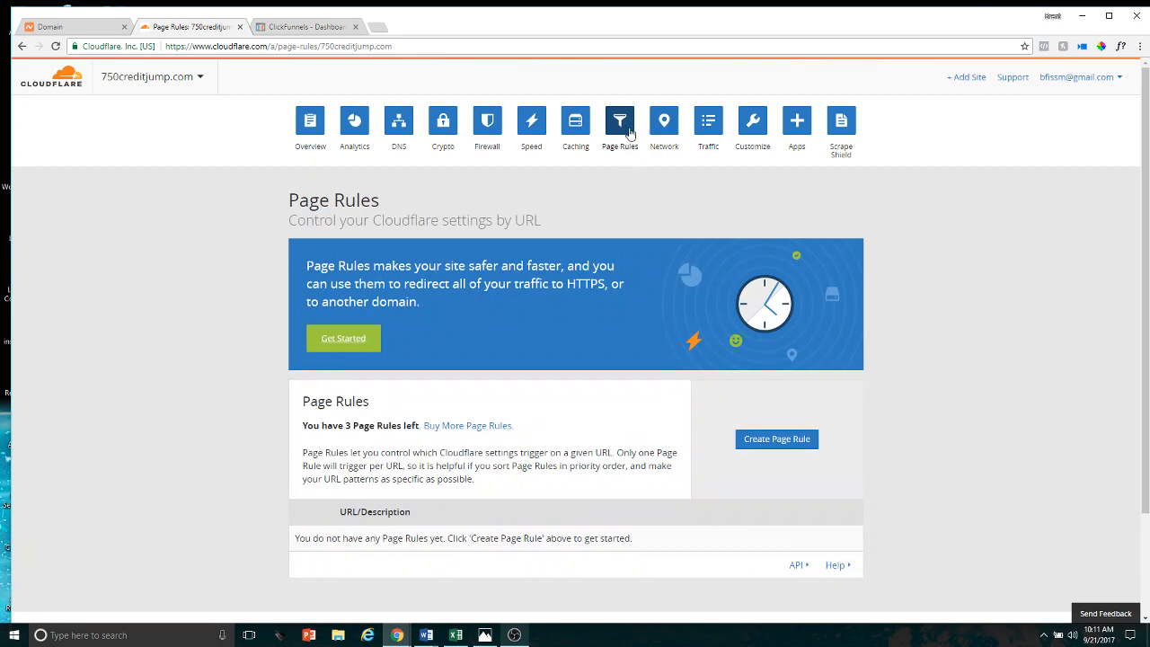
scroll(621, 398, down, 2)
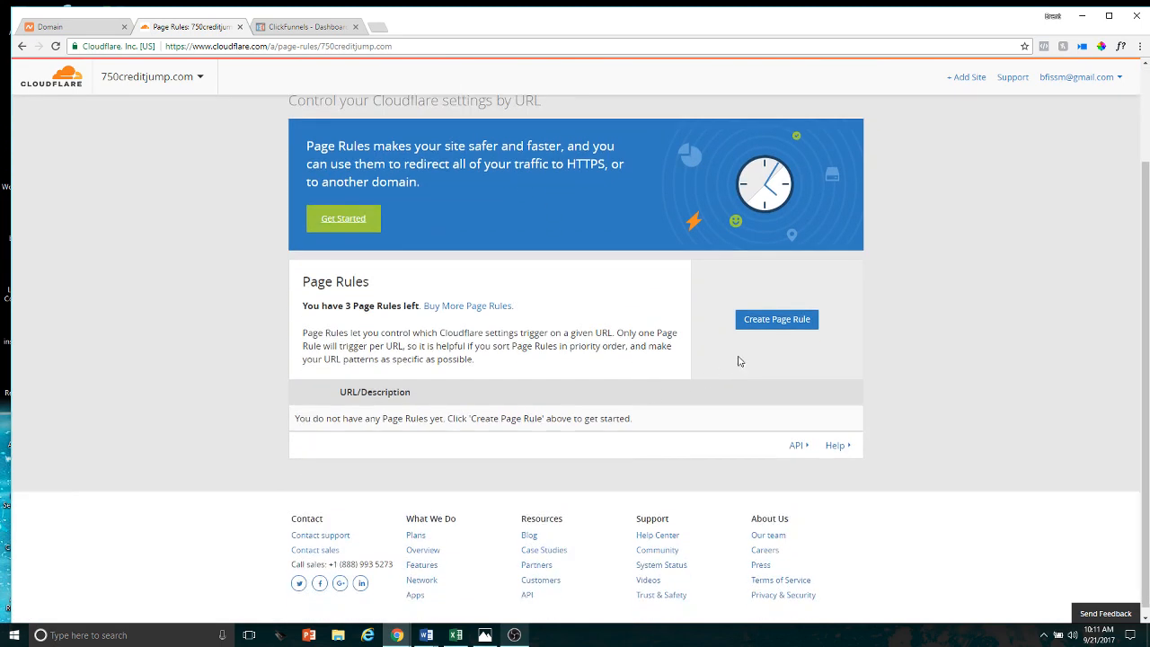
click(778, 322)
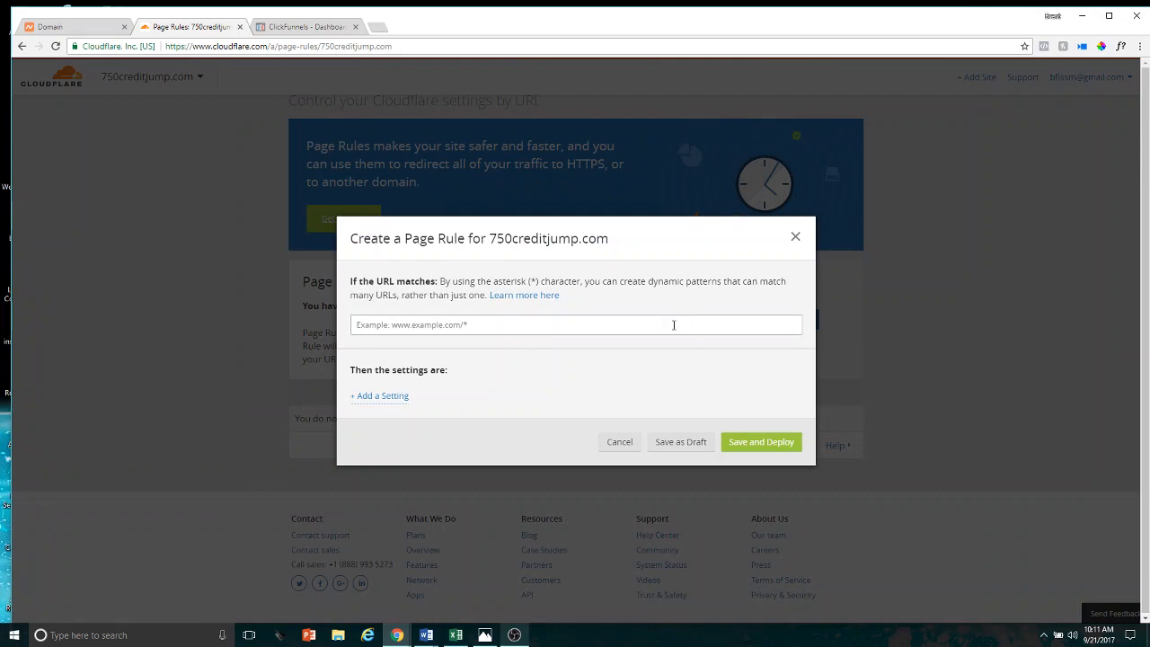
click(674, 324)
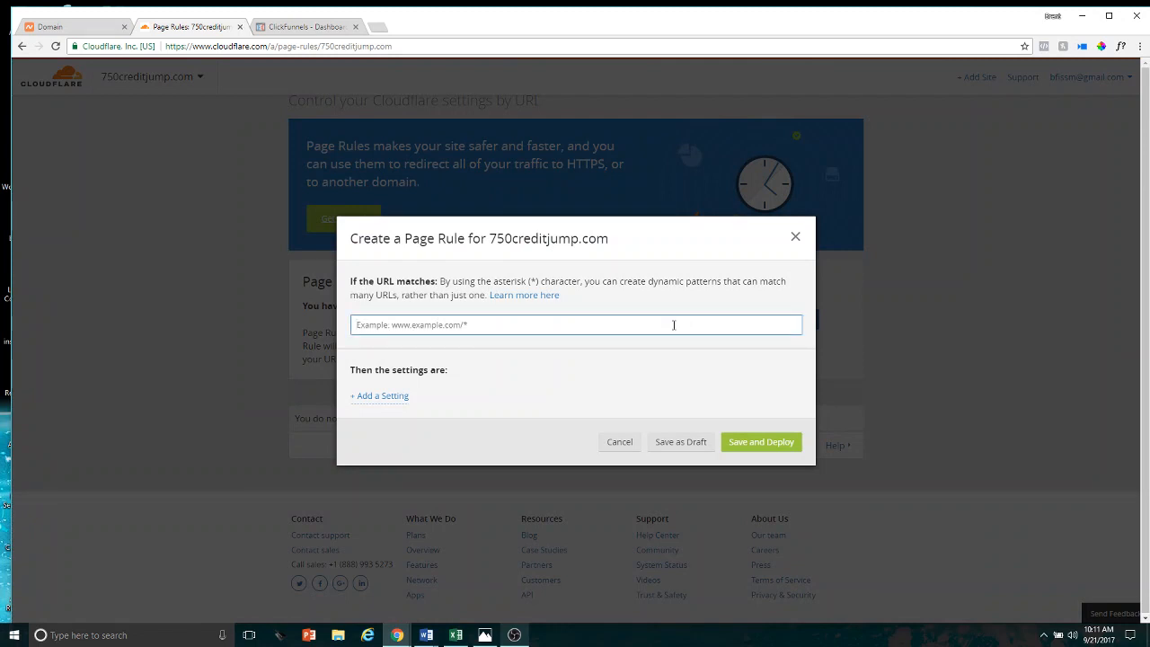
text(www.)
drag(615, 241, 493, 242)
right_click(493, 243)
click(508, 252)
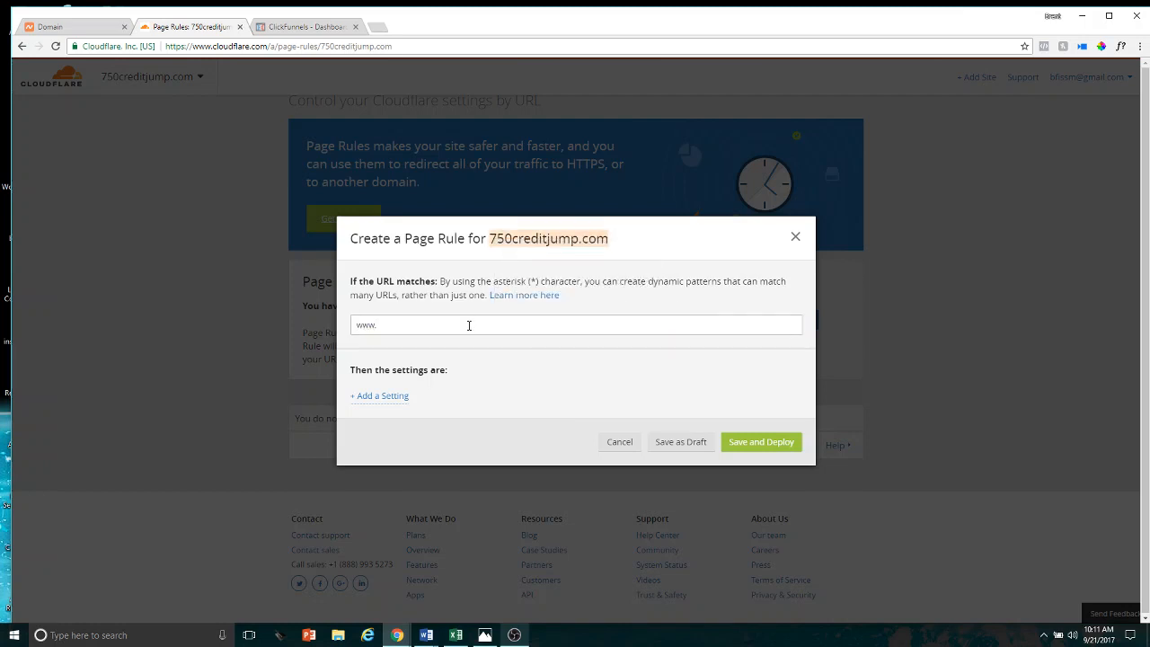
click(459, 329)
key(ctrl+v)
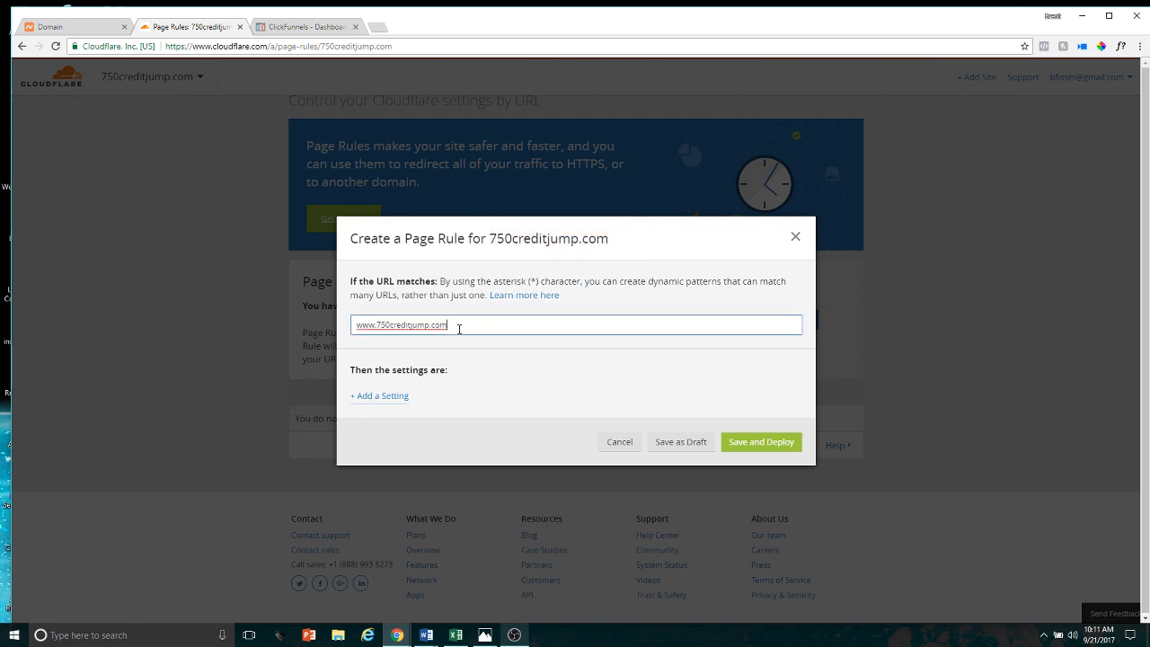
text(/*)
Add a Forwarding URL setting to the page rule with status code 301 - Permanent Redirect
click(388, 405)
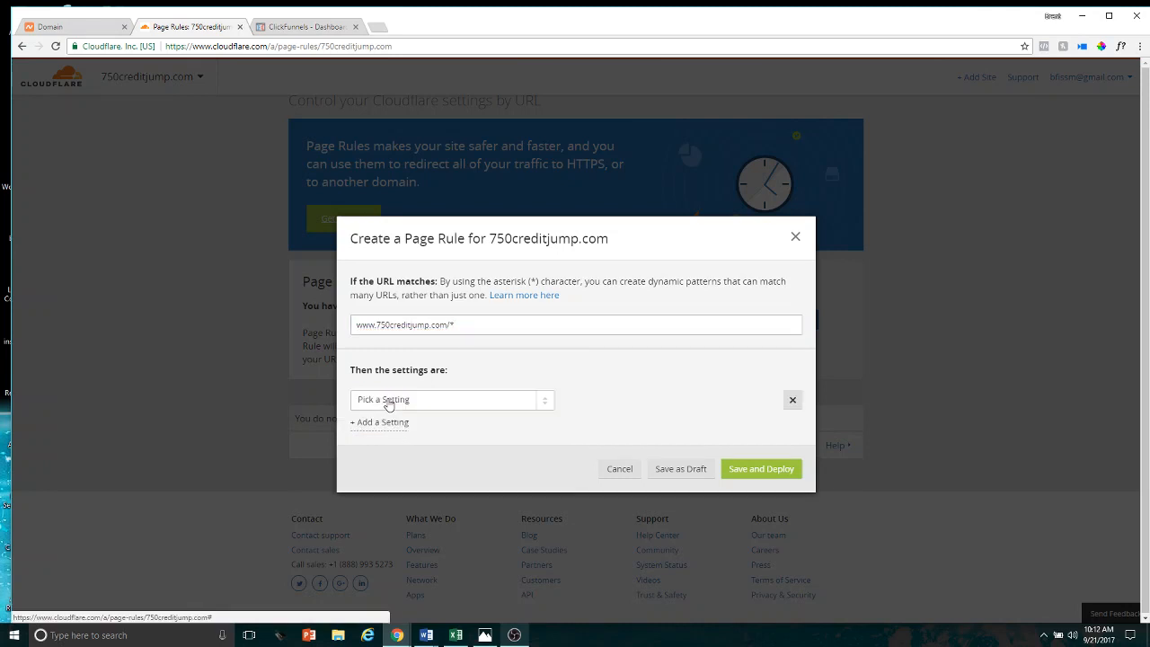
click(454, 406)
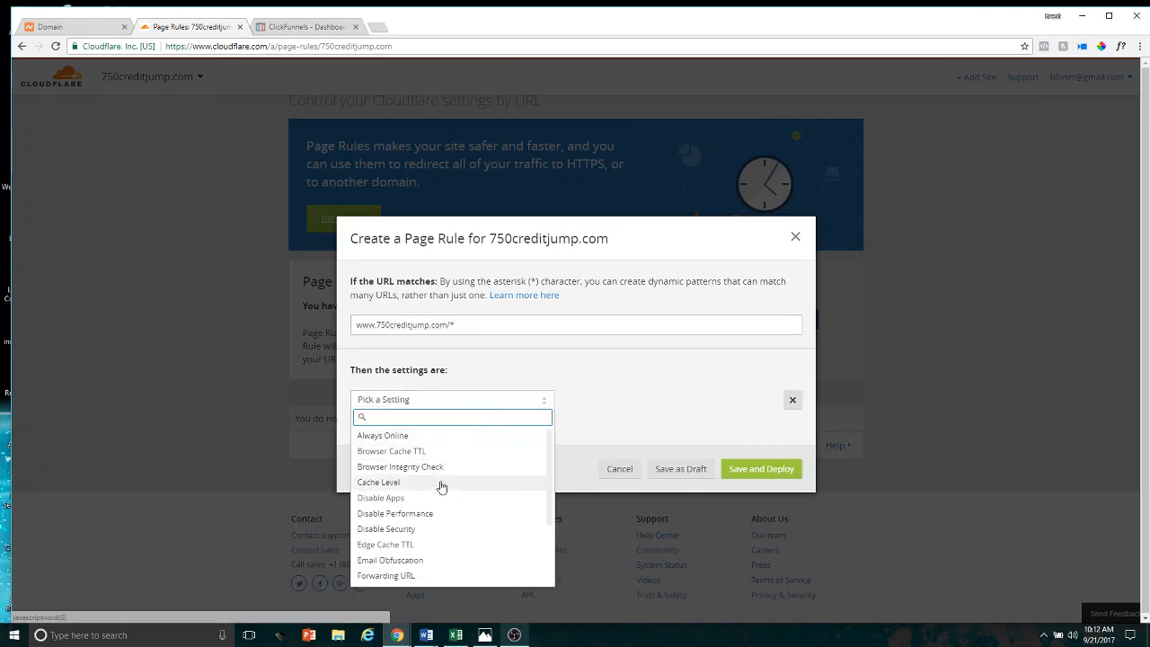
click(450, 580)
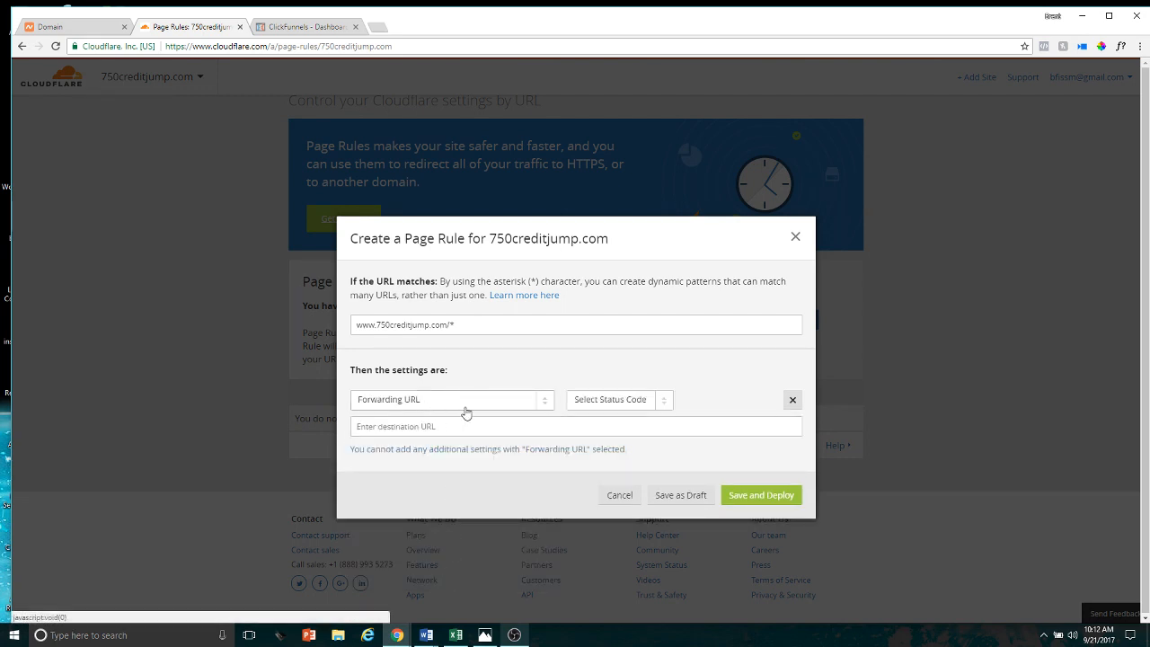
click(612, 409)
click(620, 419)
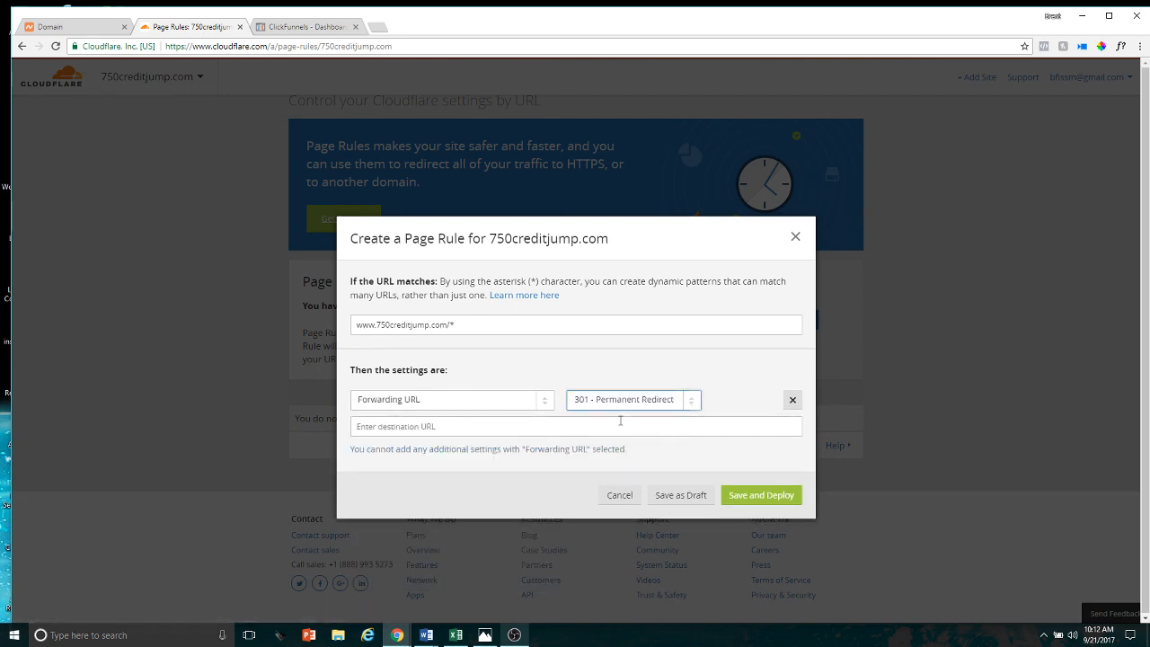
Enter htttps://750creditjump.com/$1 as the forwarding destination URL and try to save and deploy the page rule
click(513, 429)
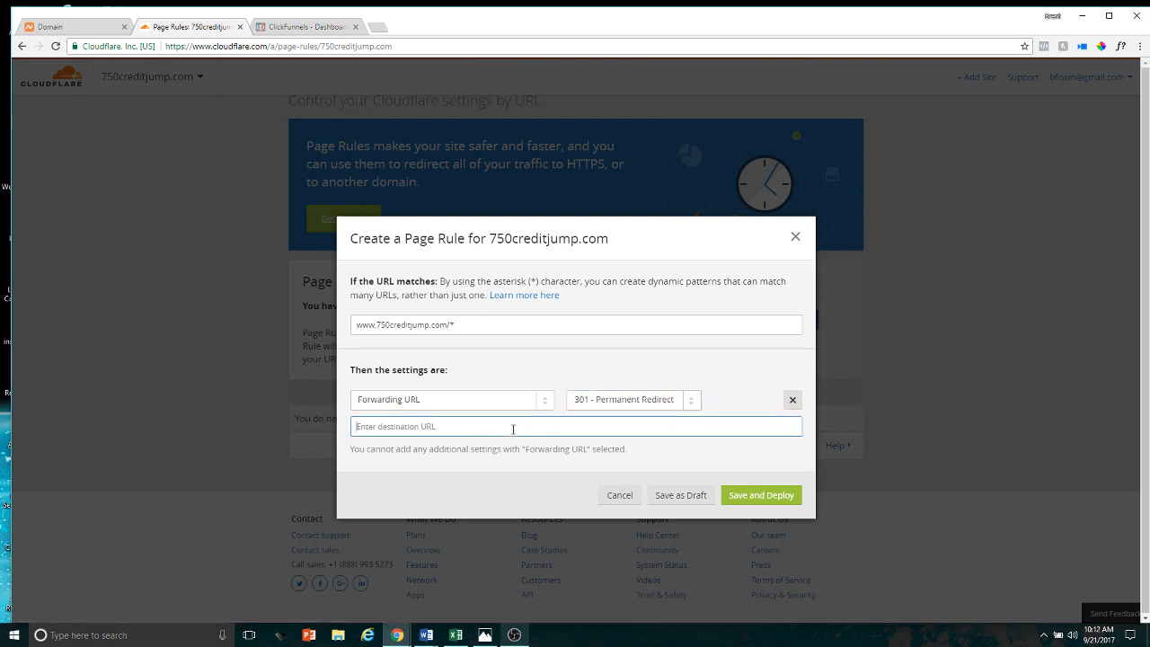
text(https://)
key(ctrl+v)
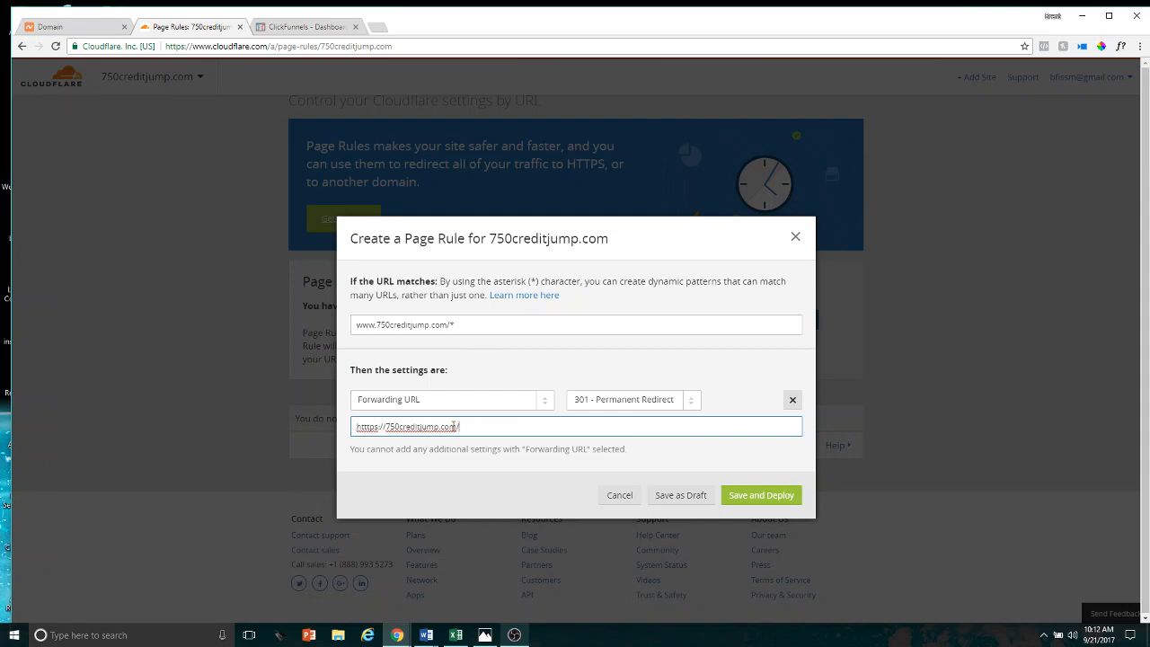
text($1)
click(762, 497)
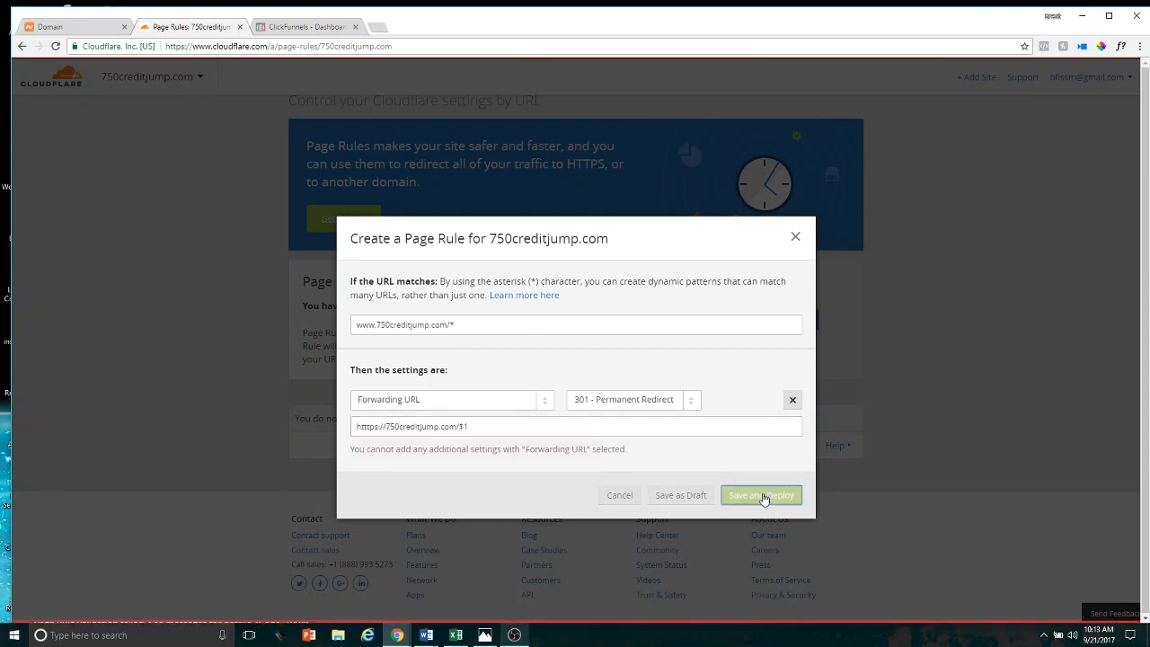
click(367, 428)
key(BackSpace)
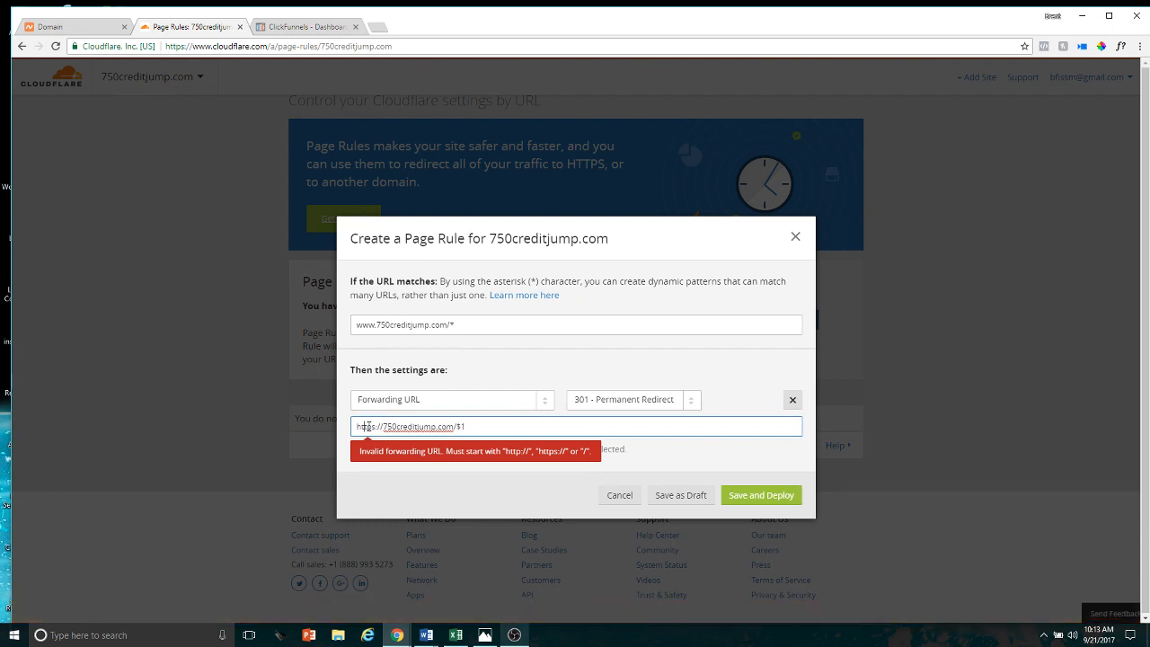
click(755, 493)
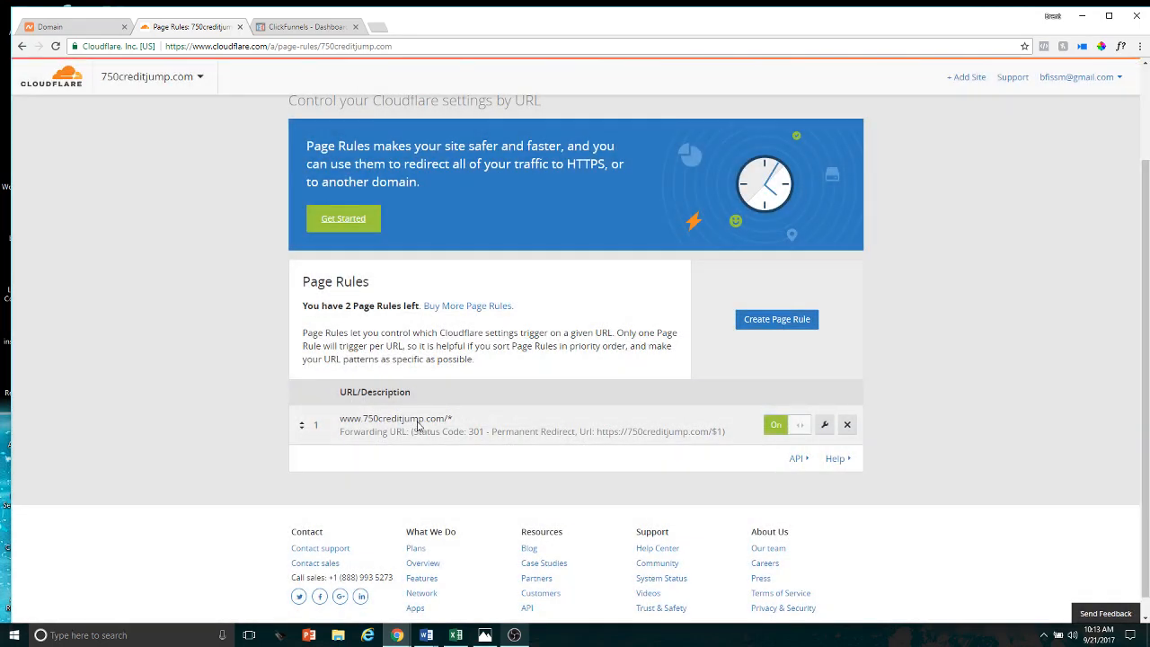
scroll(588, 279, up, 3)
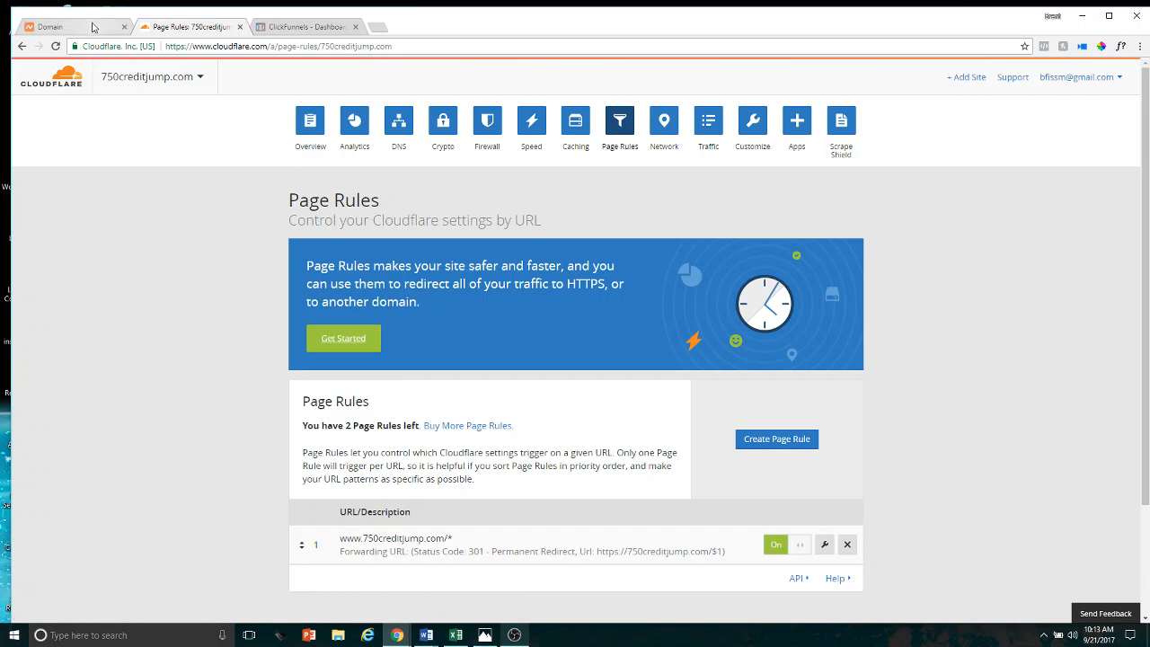
click(92, 27)
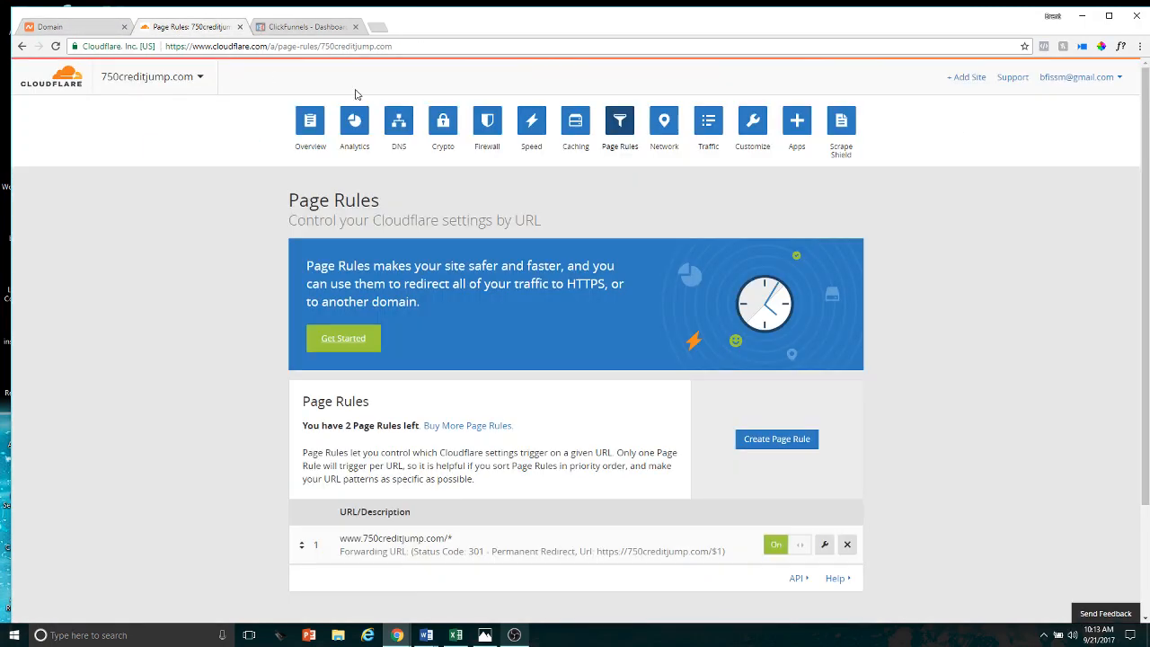
click(205, 26)
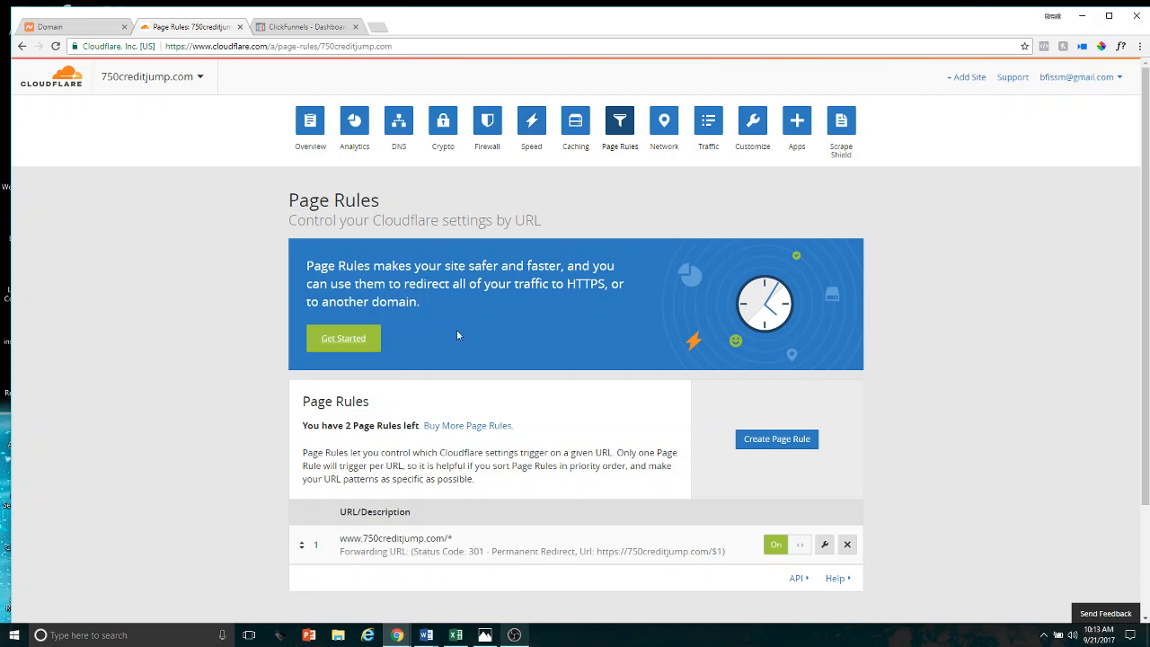
Switch to ClickFunnels and open the account's custom domains list
click(310, 27)
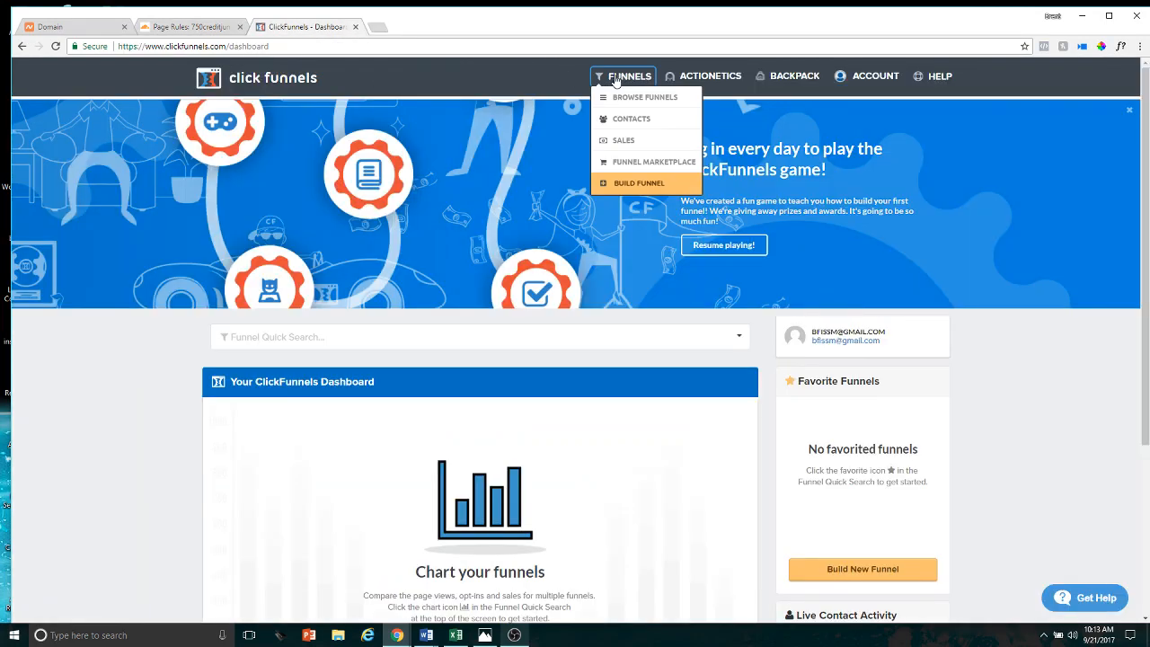
mouse_move(584, 73)
mouse_move(870, 78)
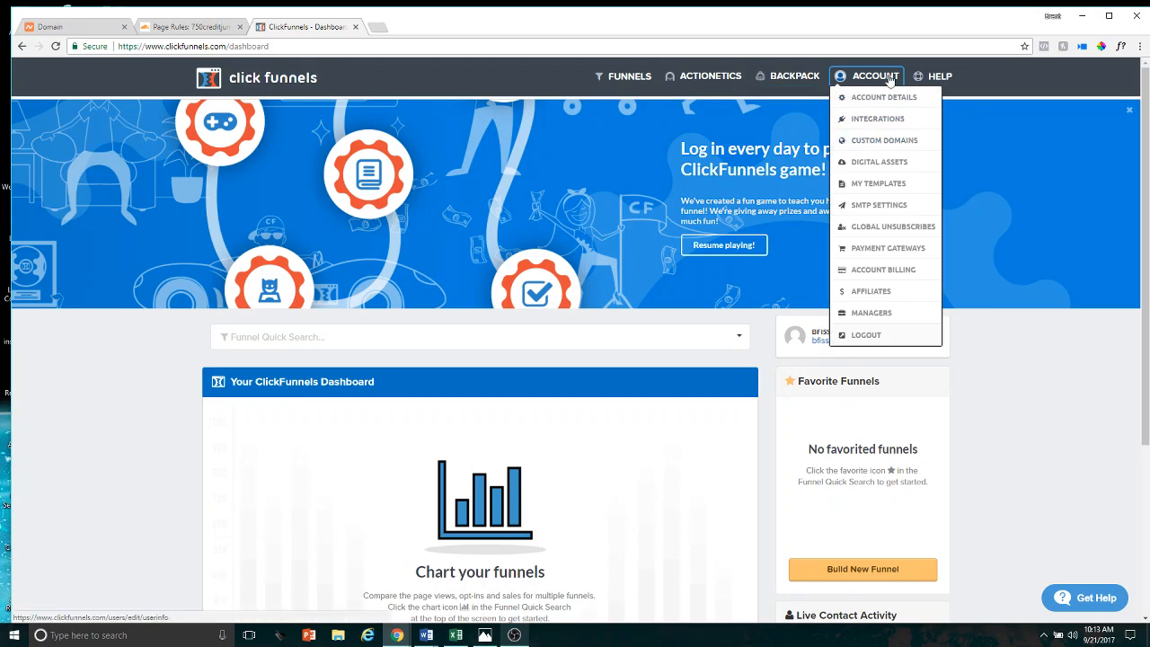
click(888, 141)
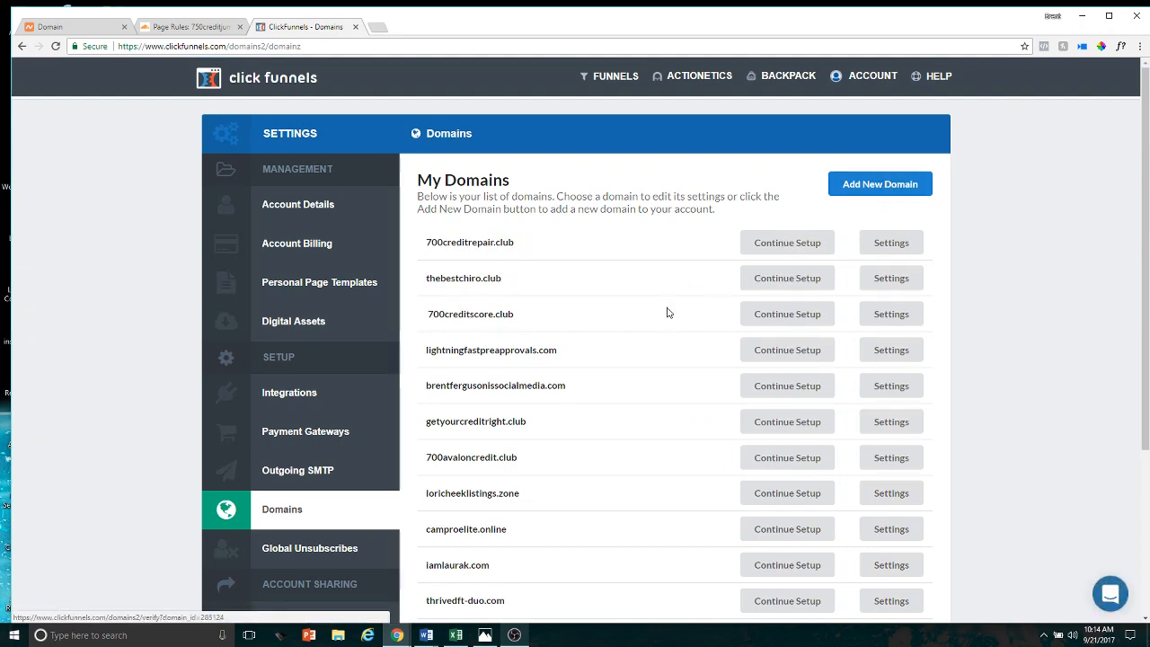
scroll(665, 311, down, 3)
scroll(670, 314, up, 3)
Add the already owned domain 750creditjump.com to the account as a new custom domain
click(850, 192)
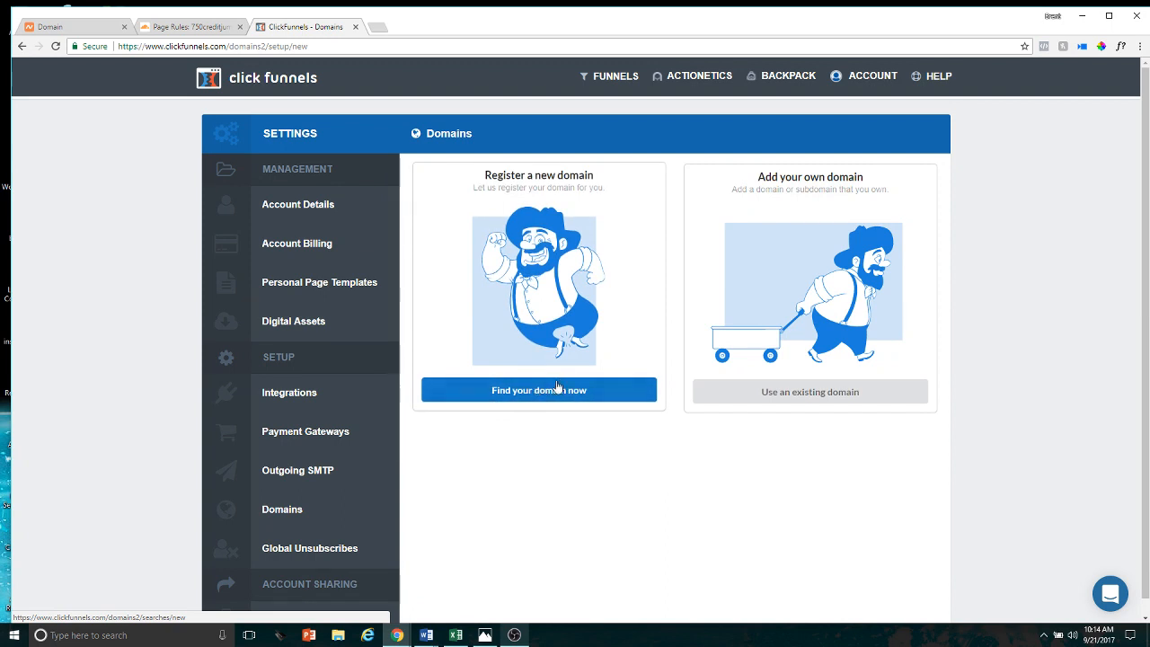
click(829, 394)
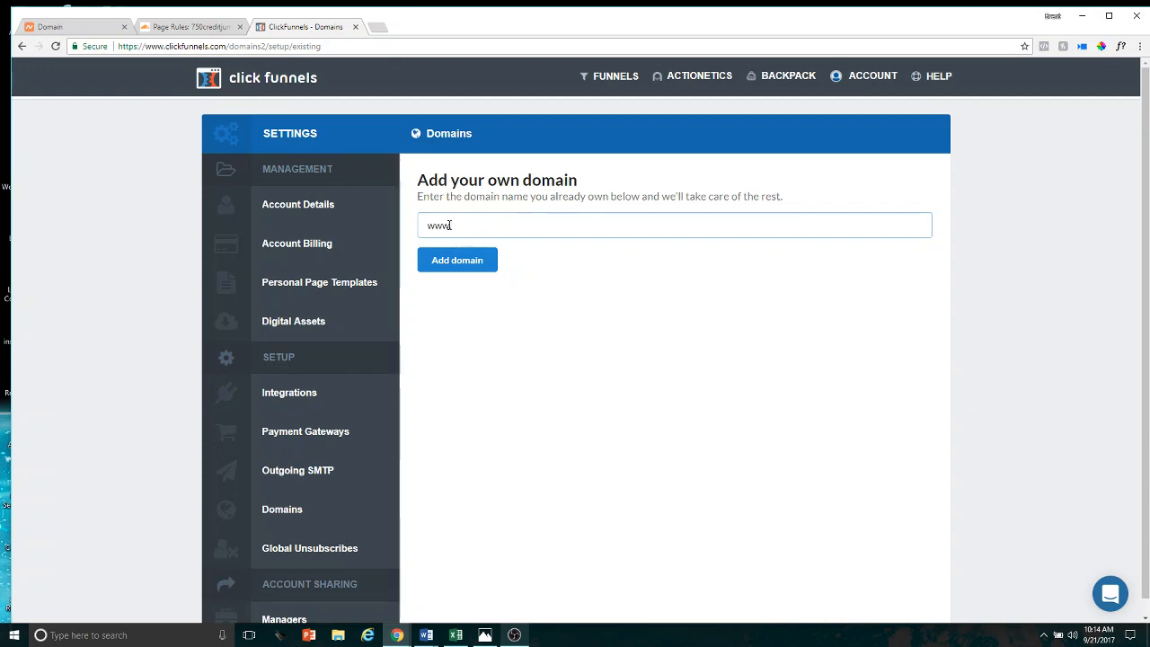
text(750creditjump.com)
key(BackSpace)
key(BackSpace)
key(BackSpace)
key(BackSpace)
click(463, 262)
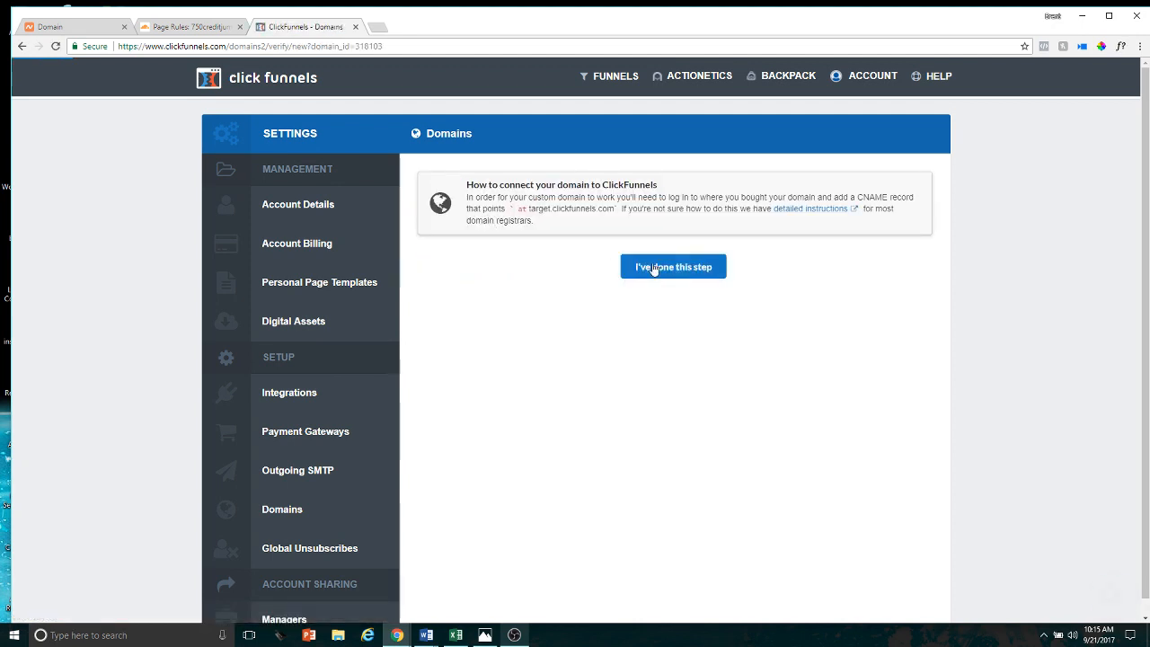
Confirm that the CNAME record step is done and continue past the domain connection check
click(685, 269)
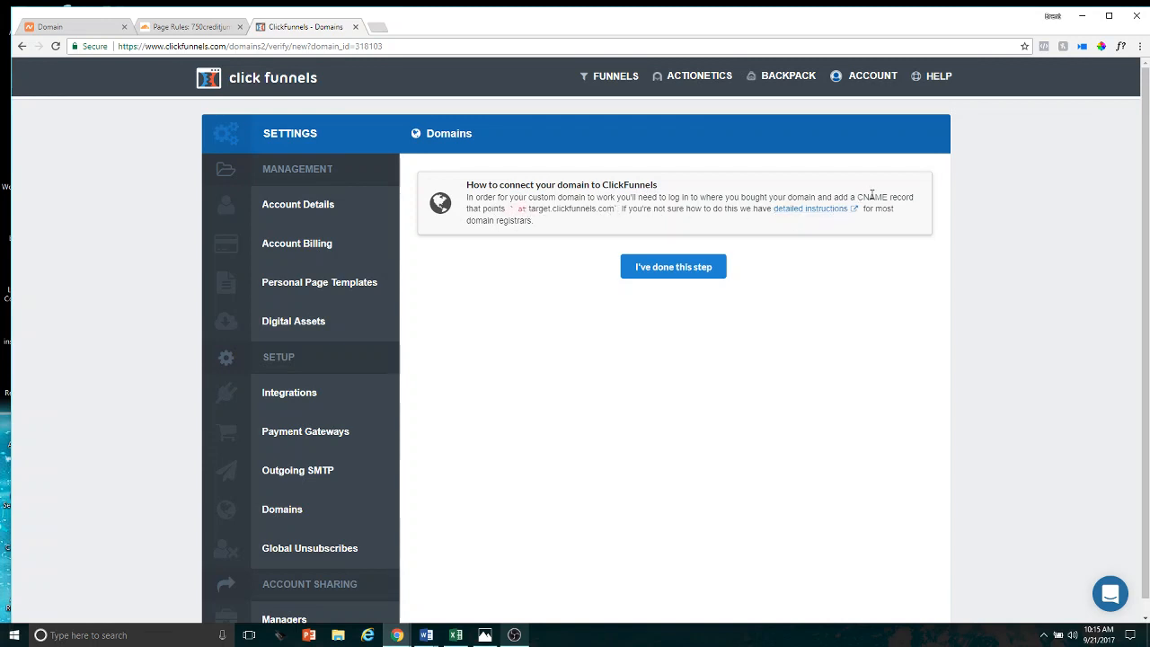
click(679, 270)
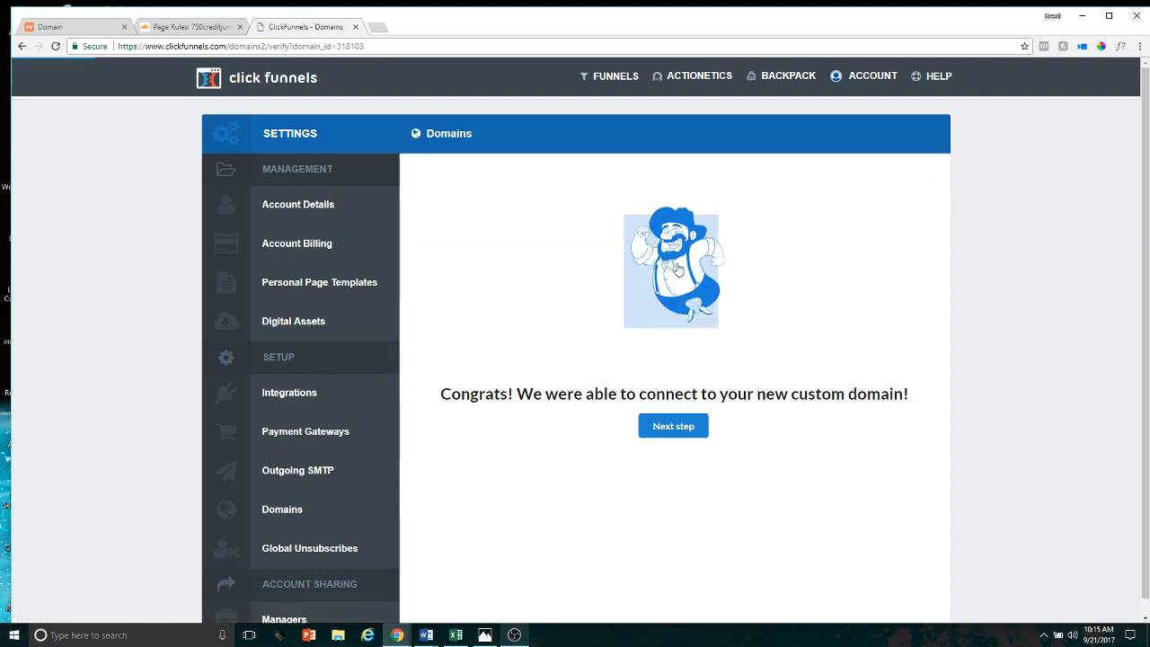
click(673, 428)
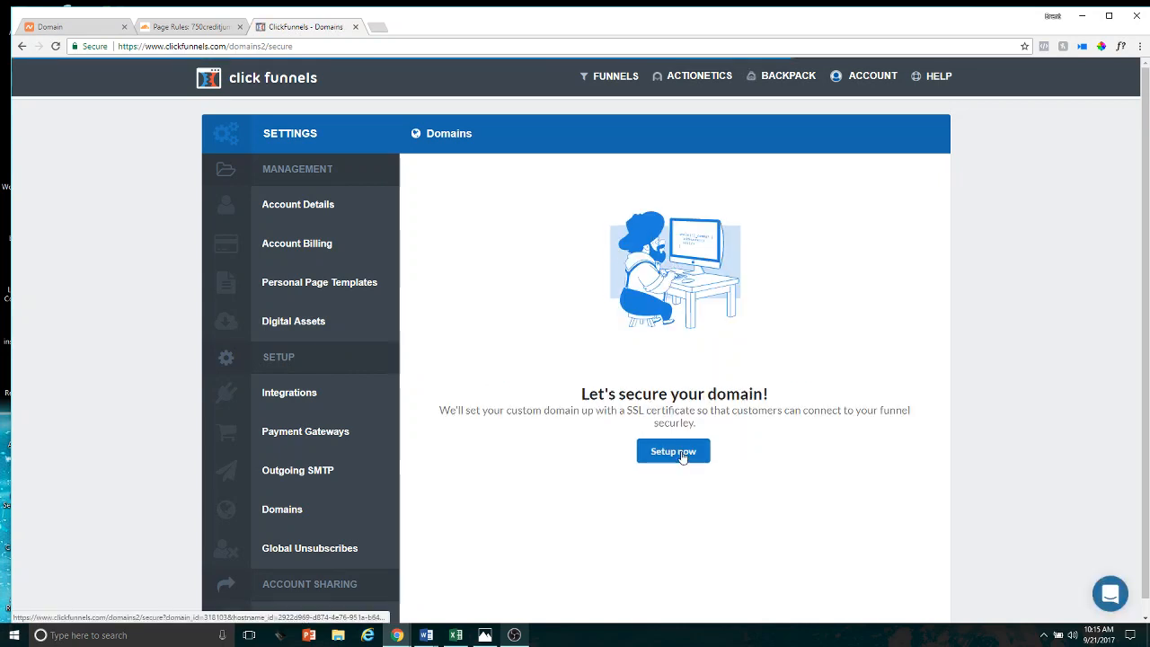
Set up the SSL certificate for the new domain and check its status until the securing is finished
click(680, 454)
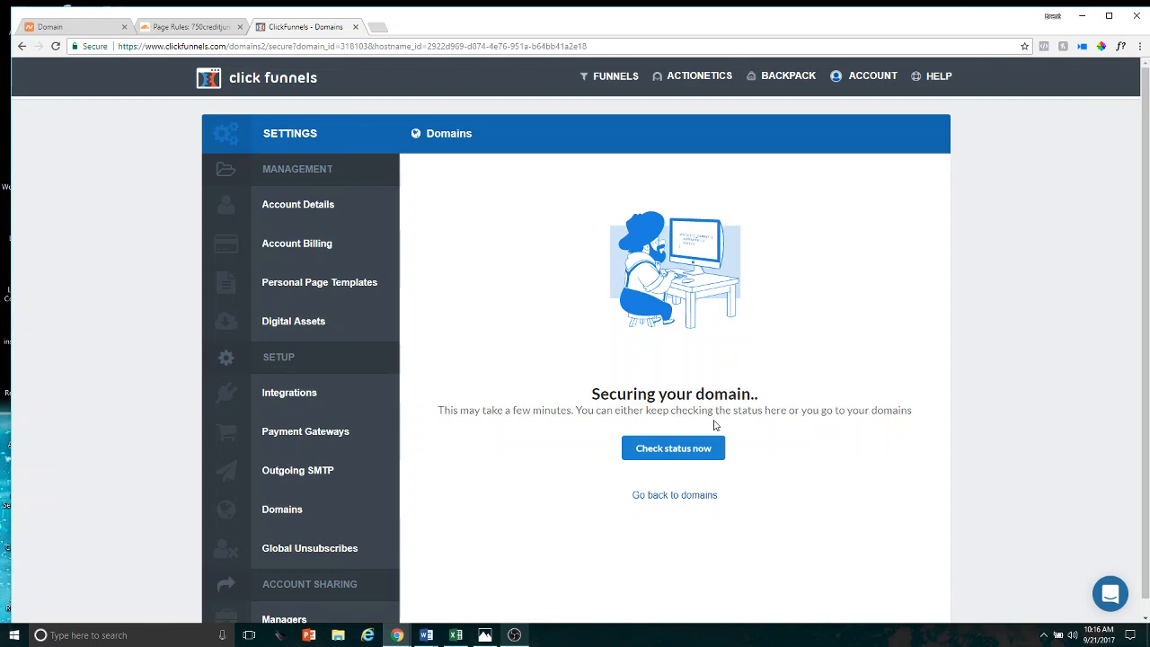
click(706, 450)
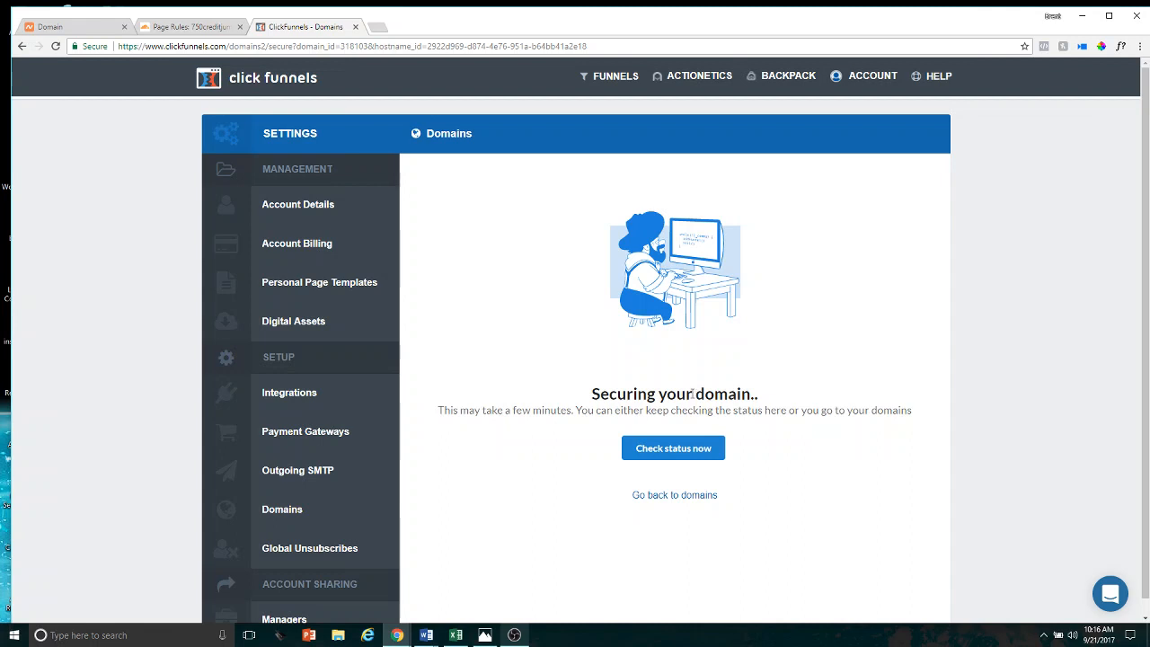
click(683, 448)
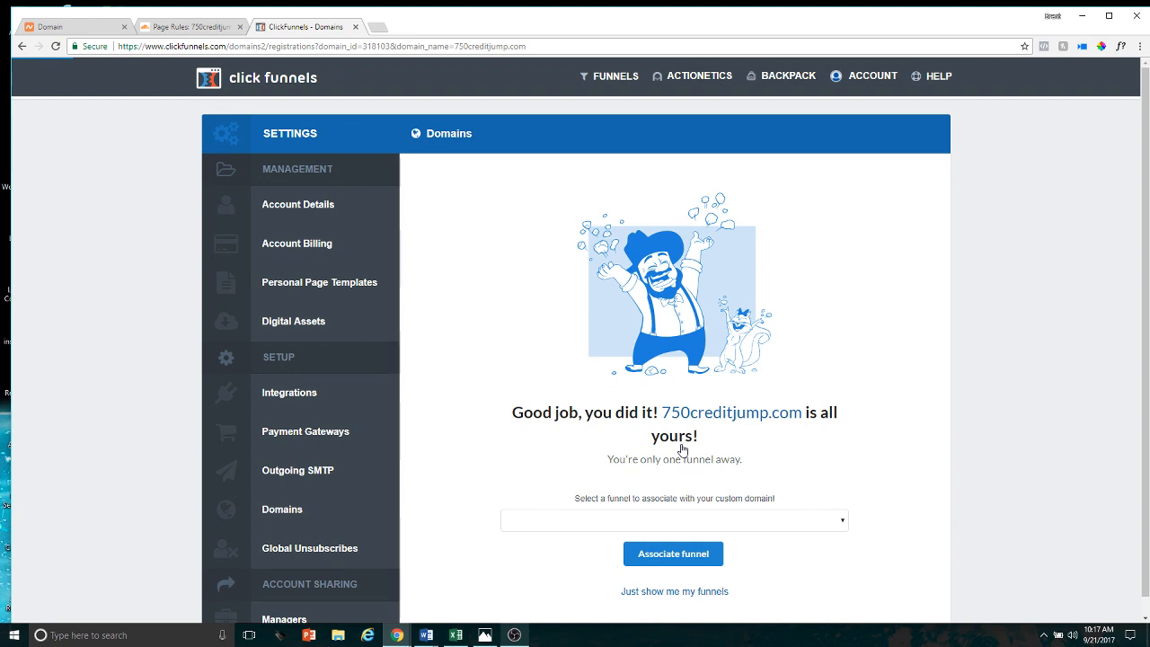
Associate the Accountable Tax Solutions funnel with the custom domain 750creditjump.com
scroll(690, 436, down, 1)
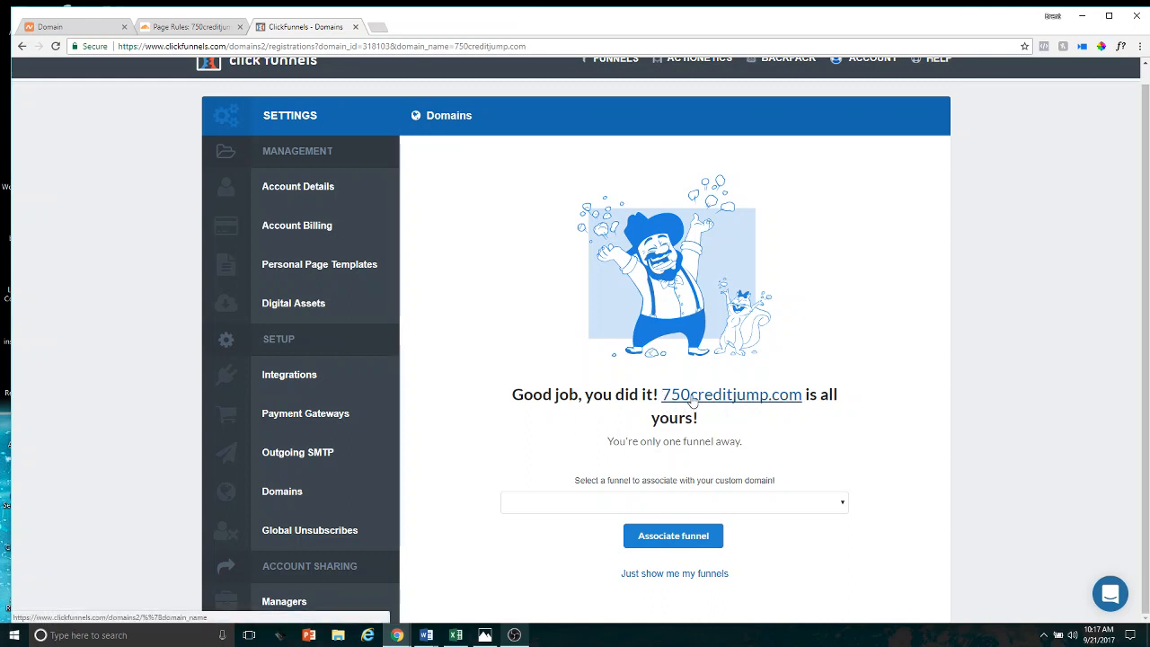
click(675, 505)
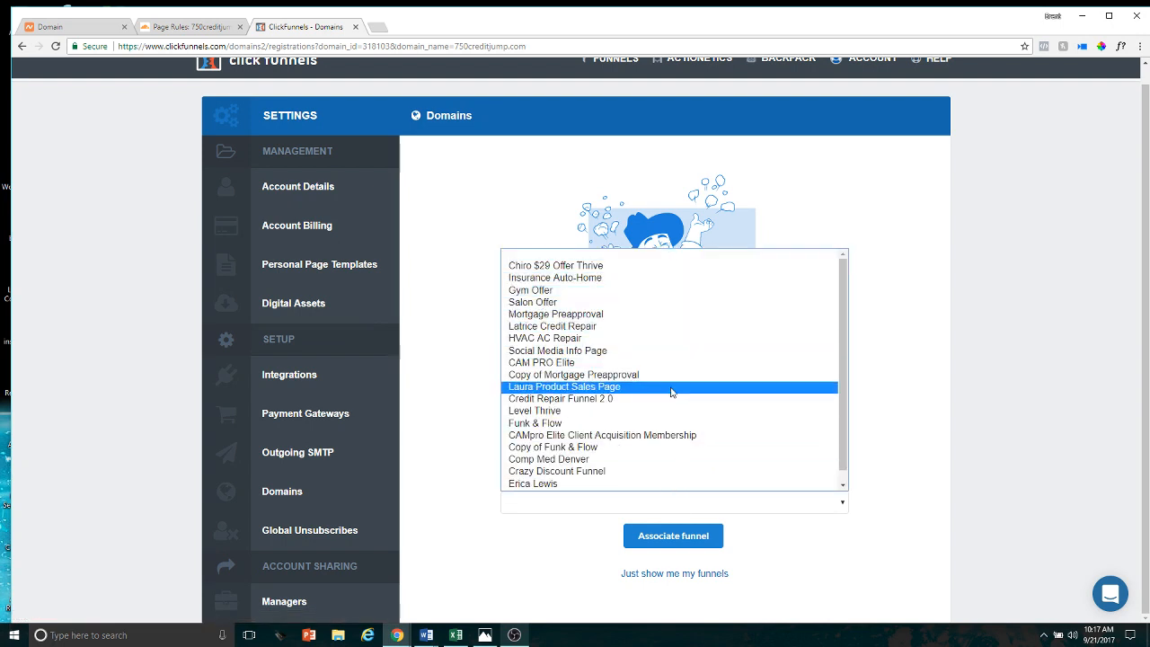
scroll(659, 475, down, 1)
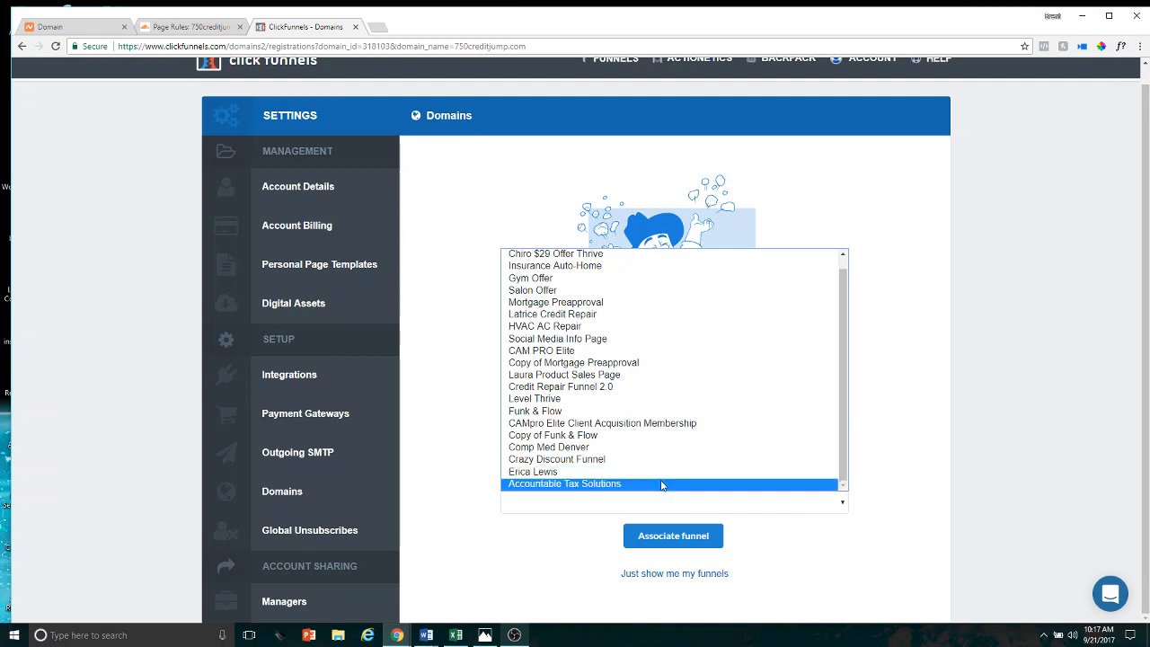
click(661, 485)
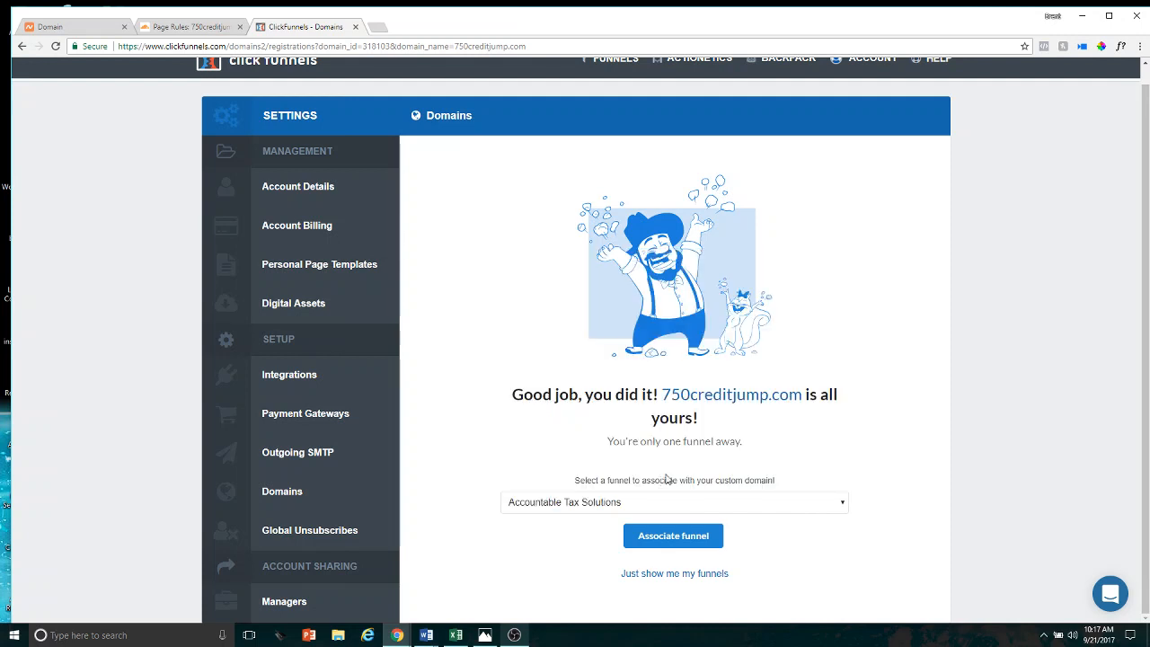
click(680, 537)
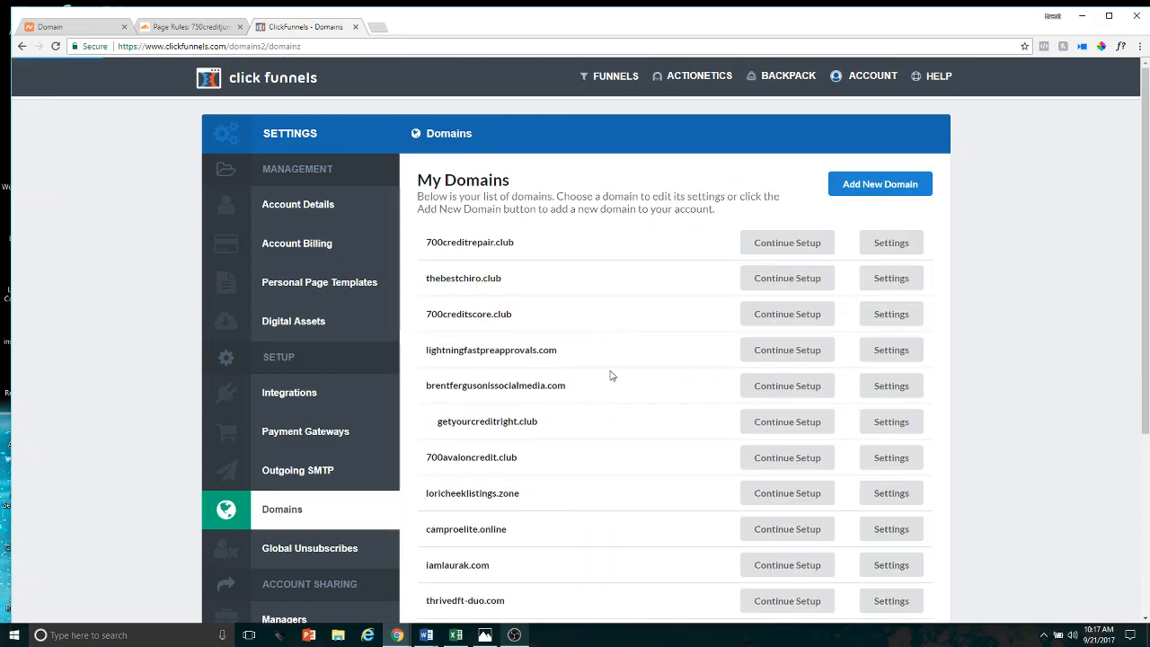
Look through the domains list, then open the settings of the Accountable Tax Solutions funnel
scroll(636, 397, down, 2)
scroll(636, 397, down, 2)
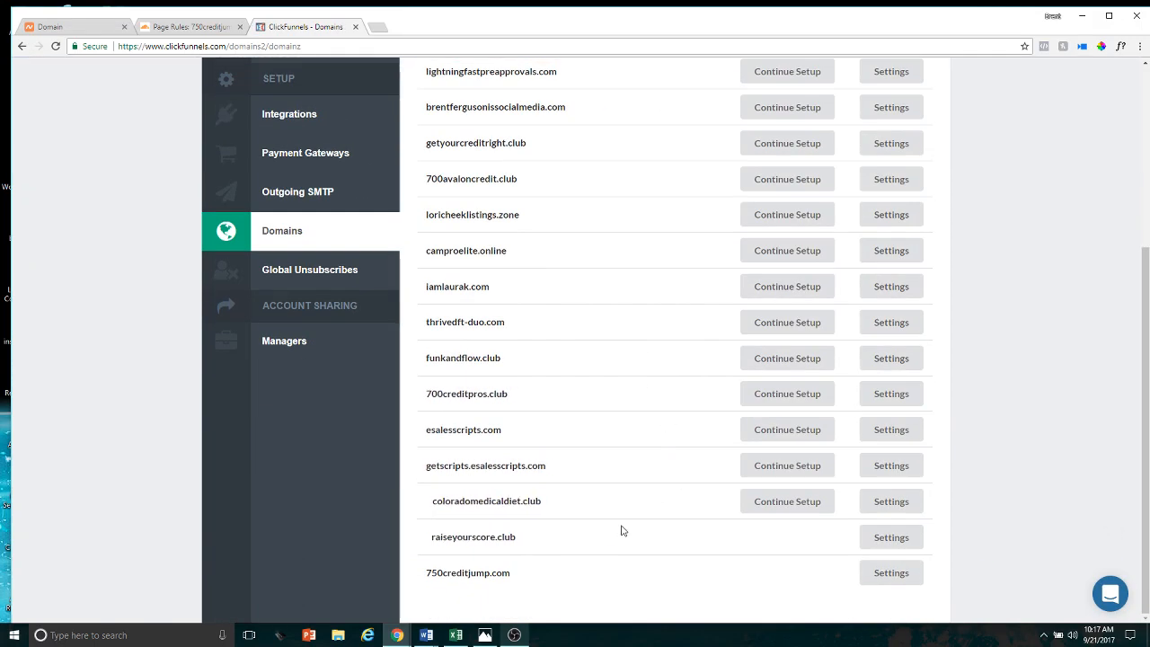
scroll(647, 440, up, 4)
click(611, 75)
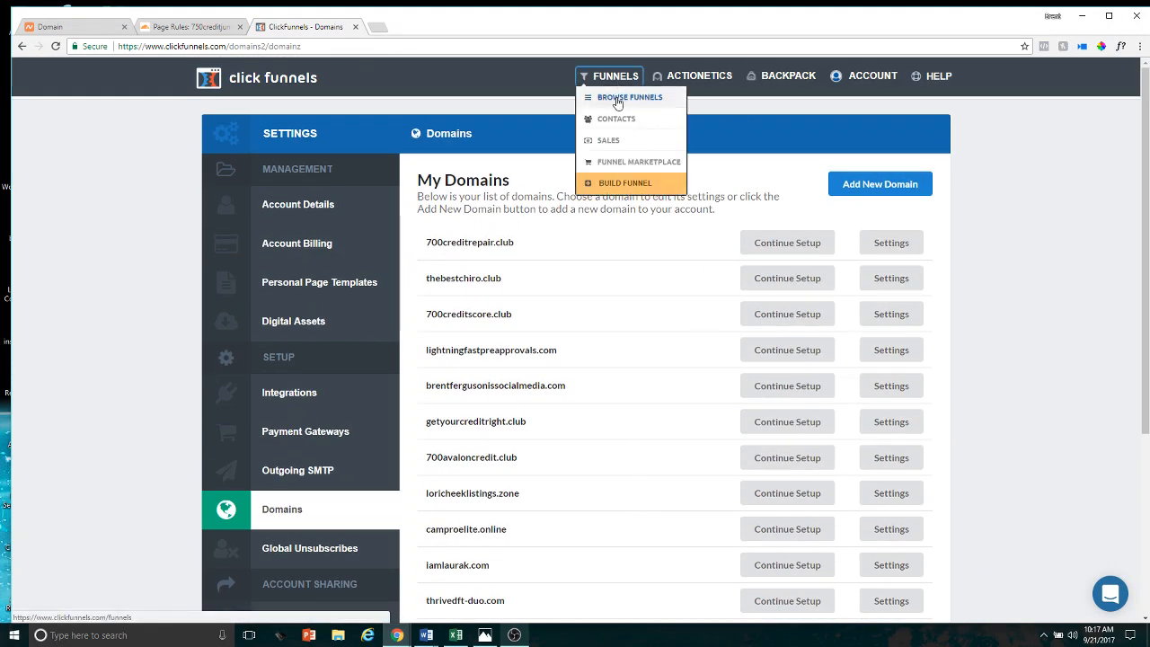
click(619, 102)
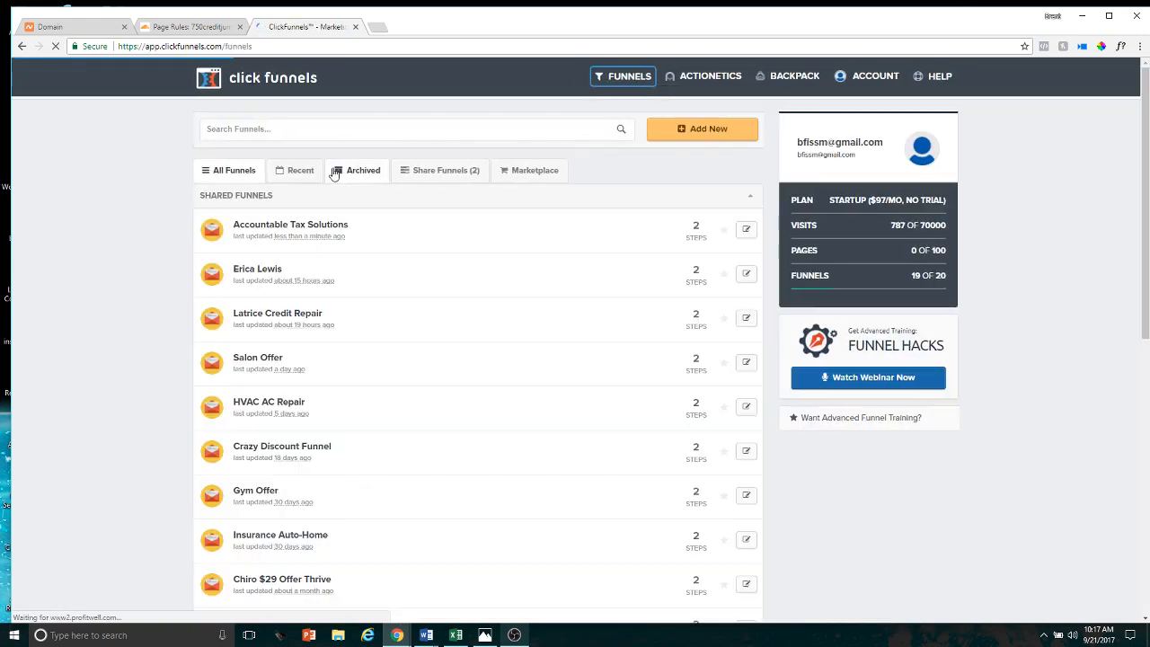
click(319, 226)
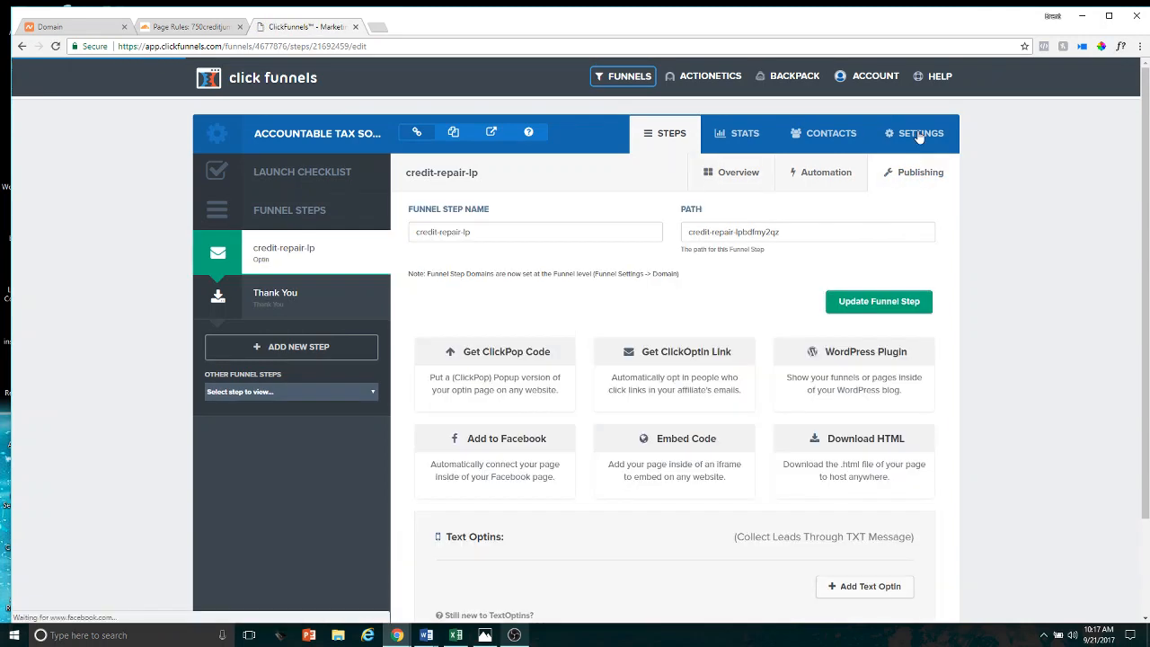
click(918, 136)
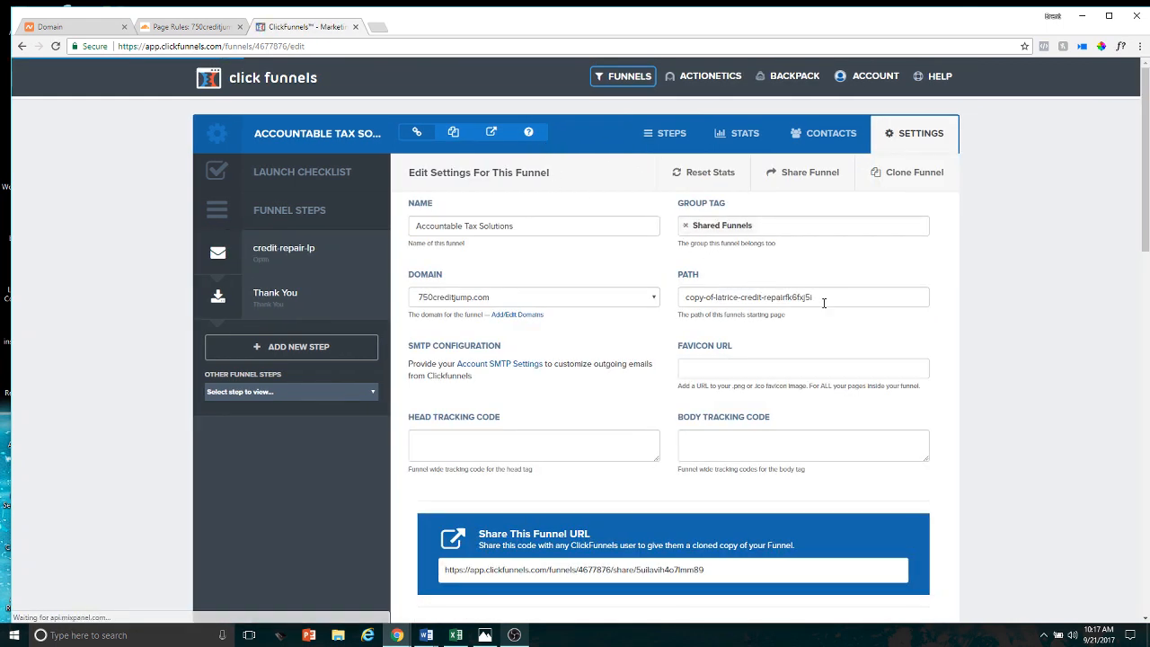
Clear the funnel's existing path and enter Raise-your-score instead
click(810, 299)
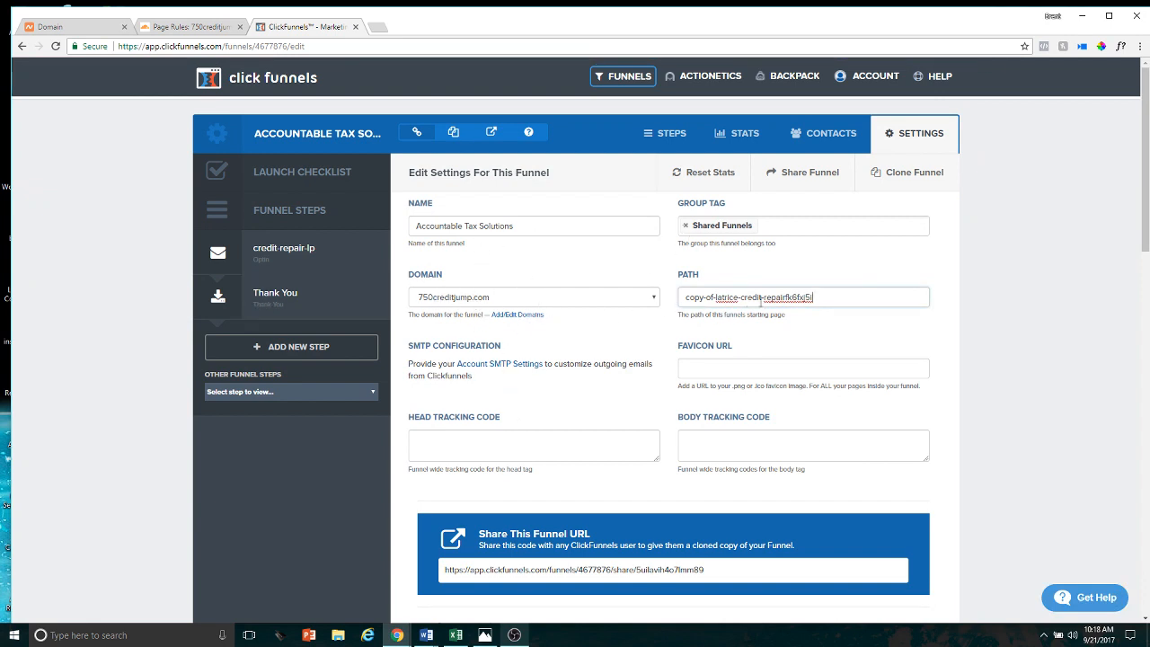
double_click(816, 298)
key(BackSpace)
key(BackSpace)
key(BackSpace)
key(BackSpace)
key(BackSpace)
key(BackSpace)
key(BackSpace)
key(BackSpace)
key(BackSpace)
key(BackSpace)
key(BackSpace)
key(BackSpace)
key(BackSpace)
key(BackSpace)
key(BackSpace)
key(BackSpace)
key(BackSpace)
key(BackSpace)
key(BackSpace)
key(BackSpace)
click(703, 296)
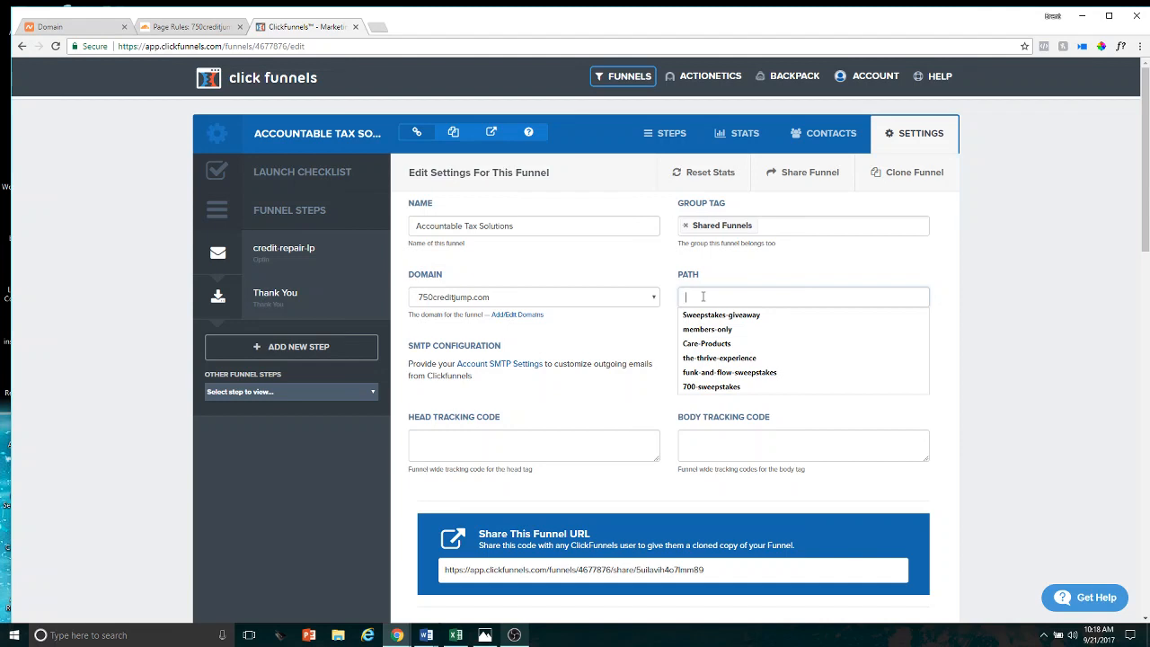
text(Raise-your-score)
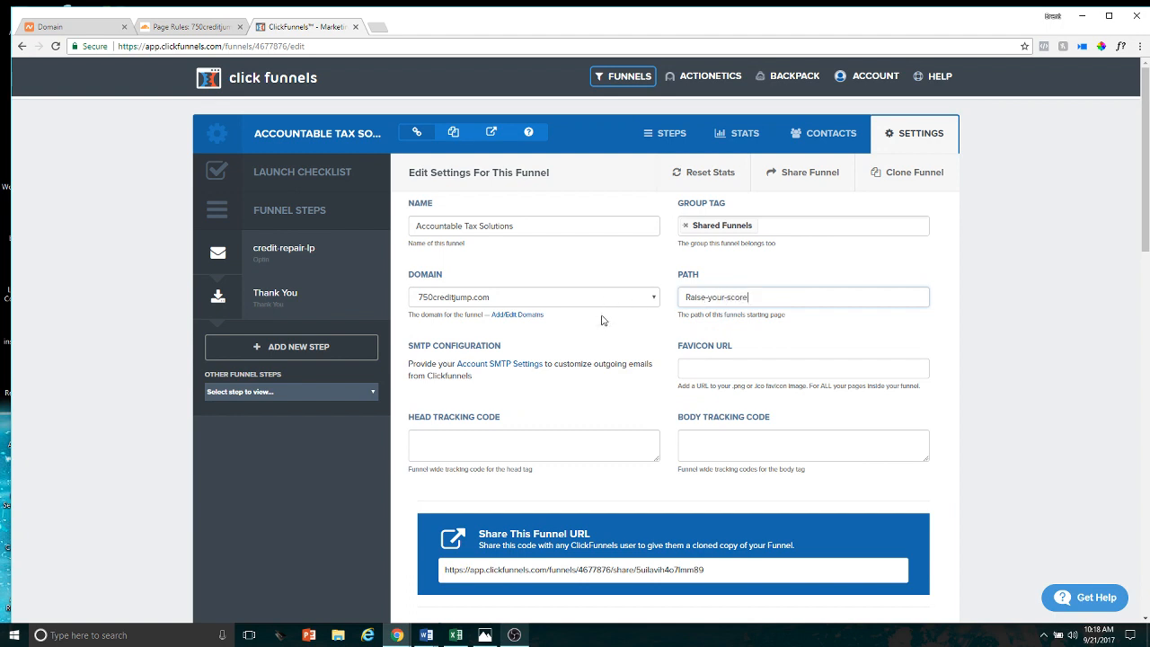
Change the funnel's path to the lowercase raise-your-score and save the funnel settings
scroll(878, 493, down, 8)
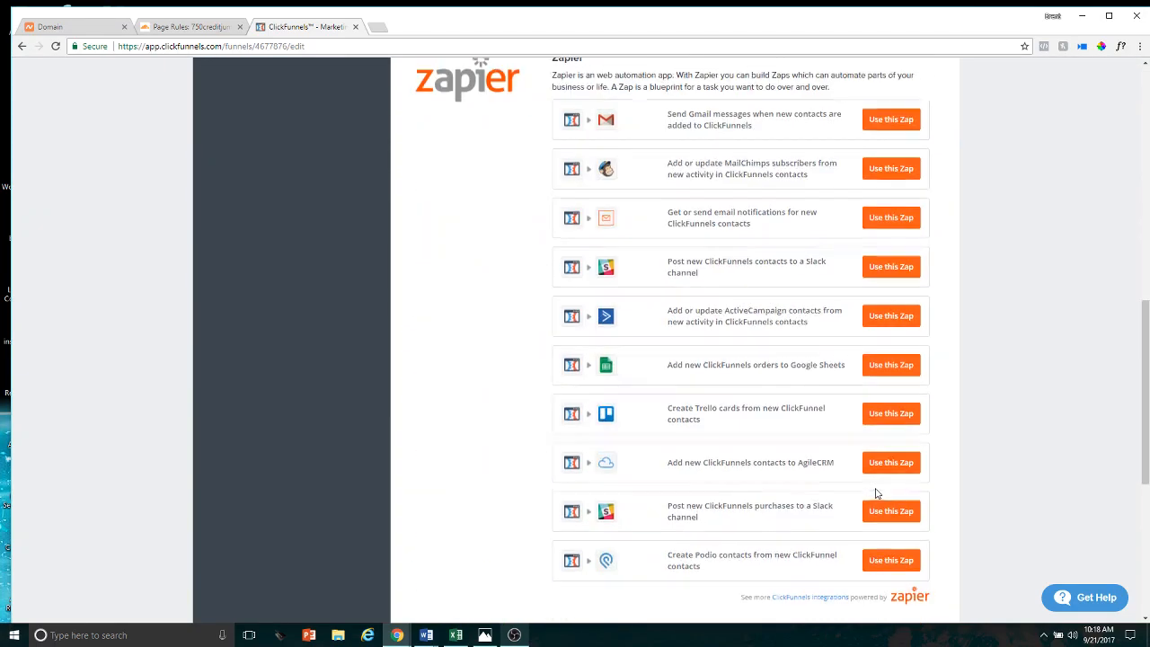
scroll(877, 492, up, 8)
triple_click(755, 303)
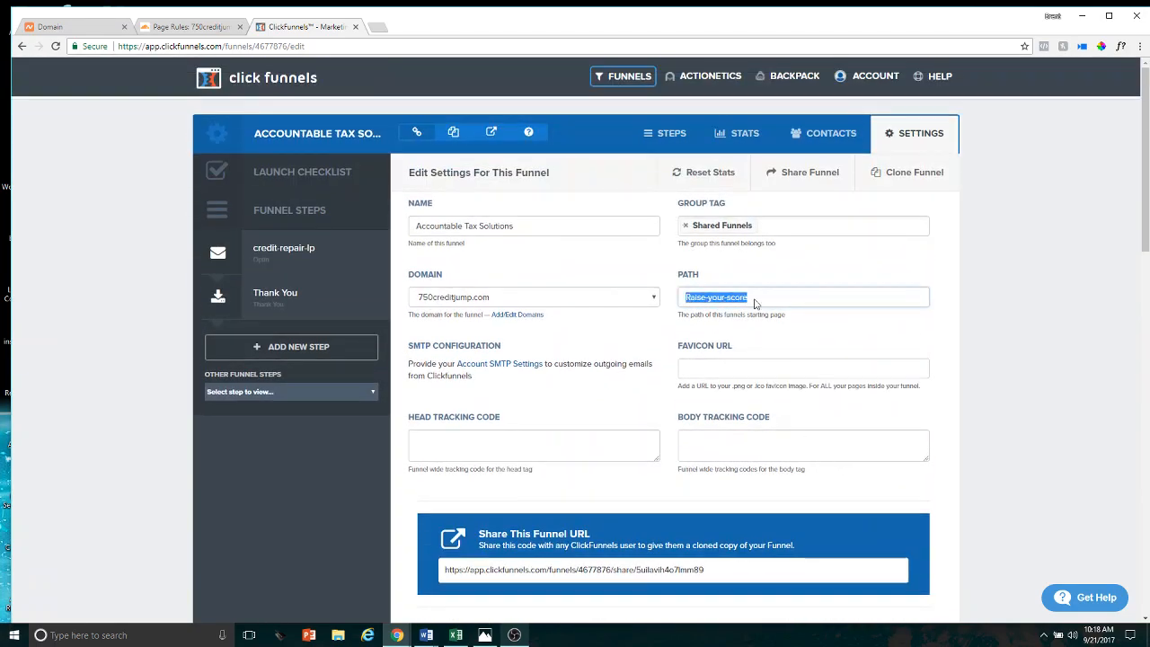
text(talk-)
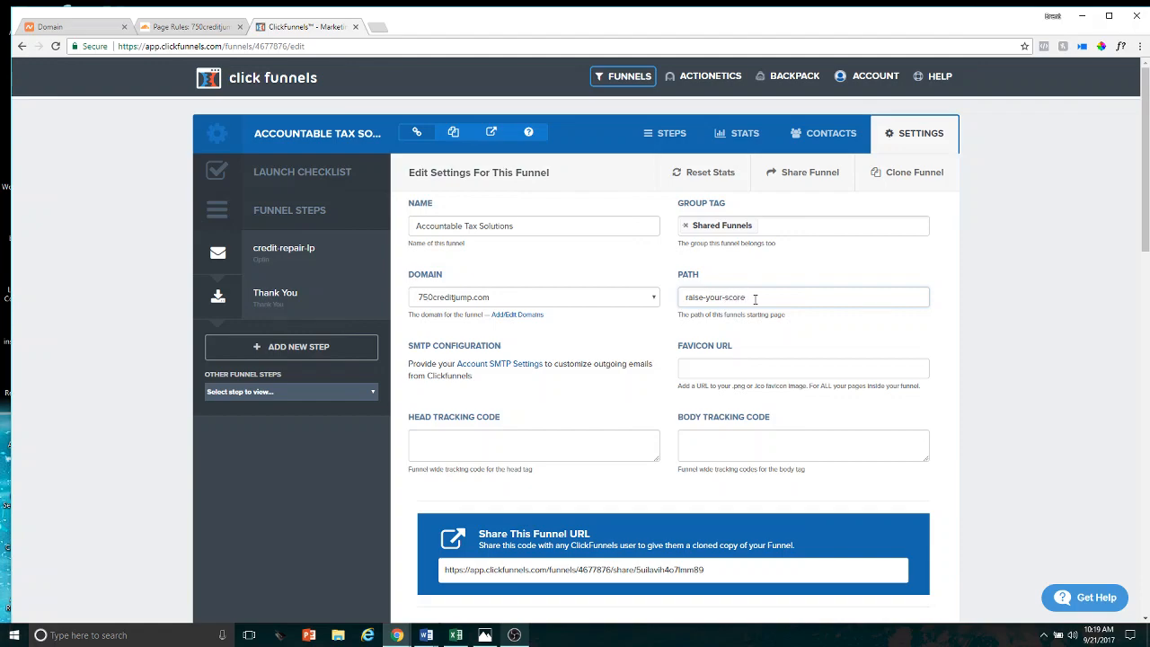
scroll(755, 299, down, 15)
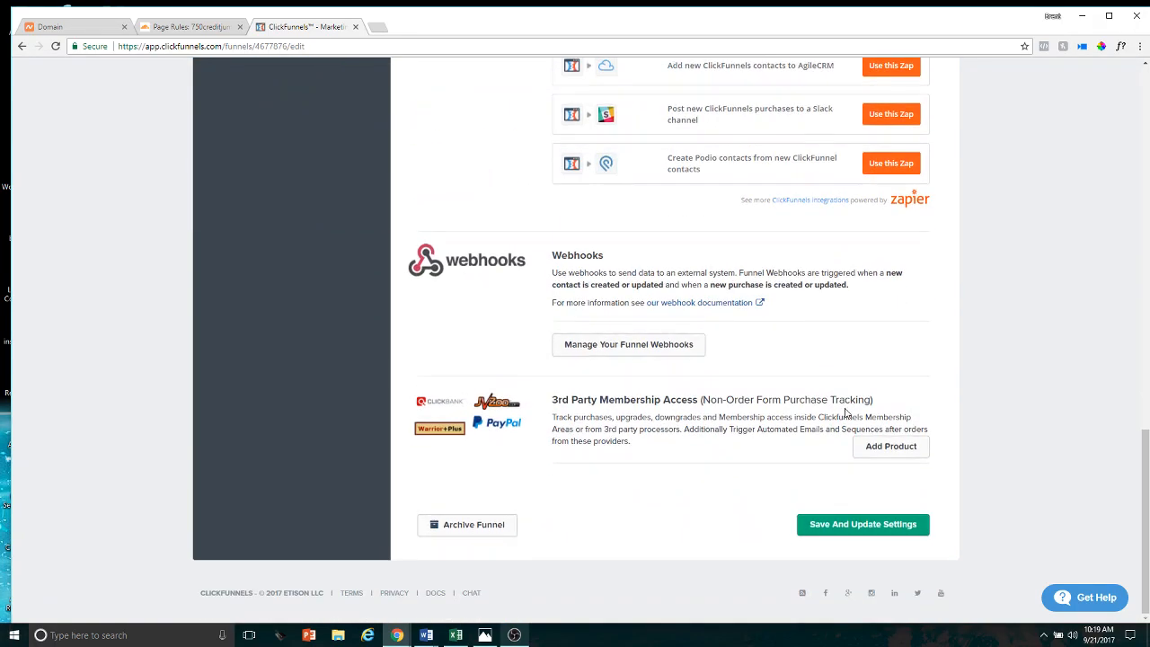
click(878, 526)
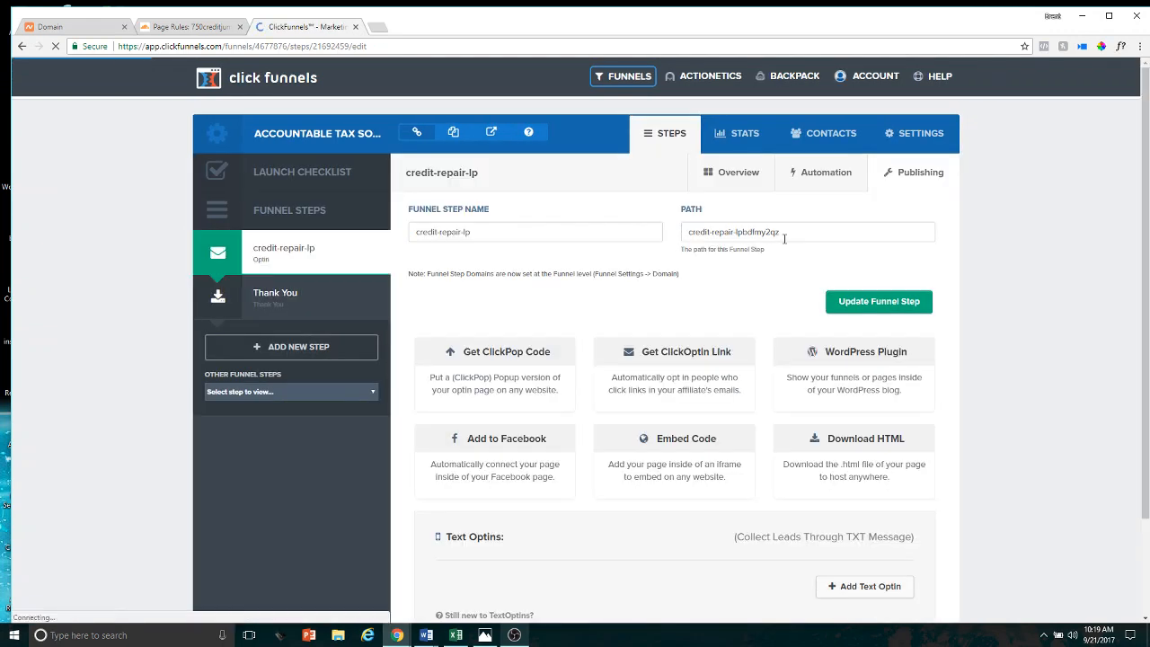
Set the path of the credit-repair-lp funnel step to raise-your-score and update the step
drag(785, 238, 674, 231)
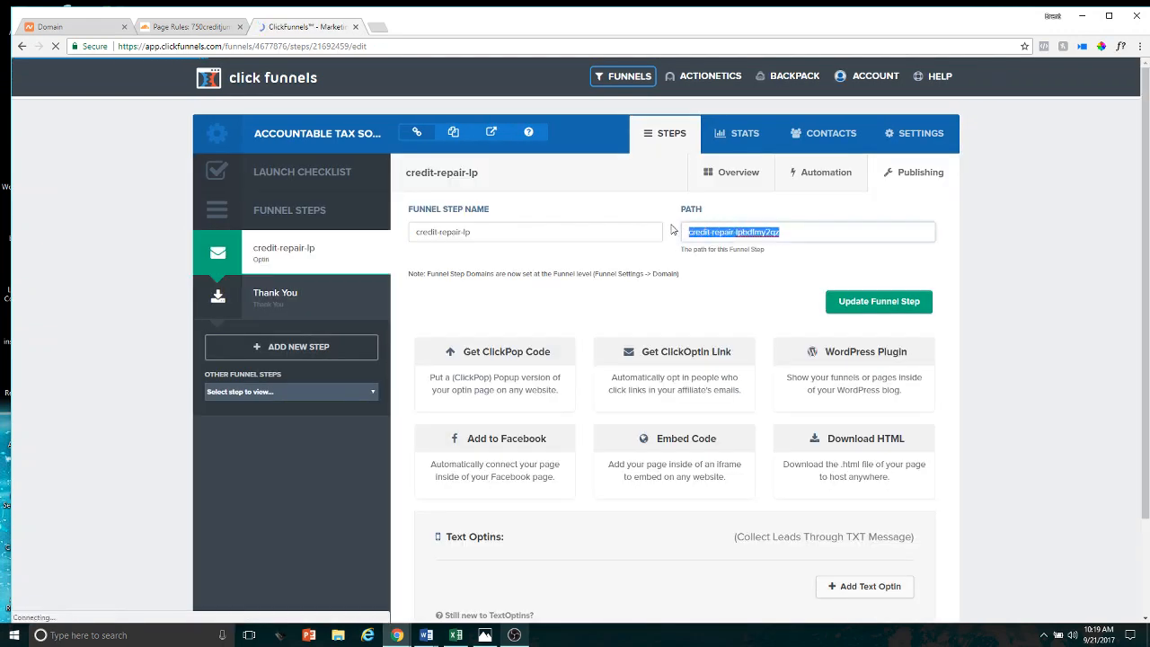
text(rai)
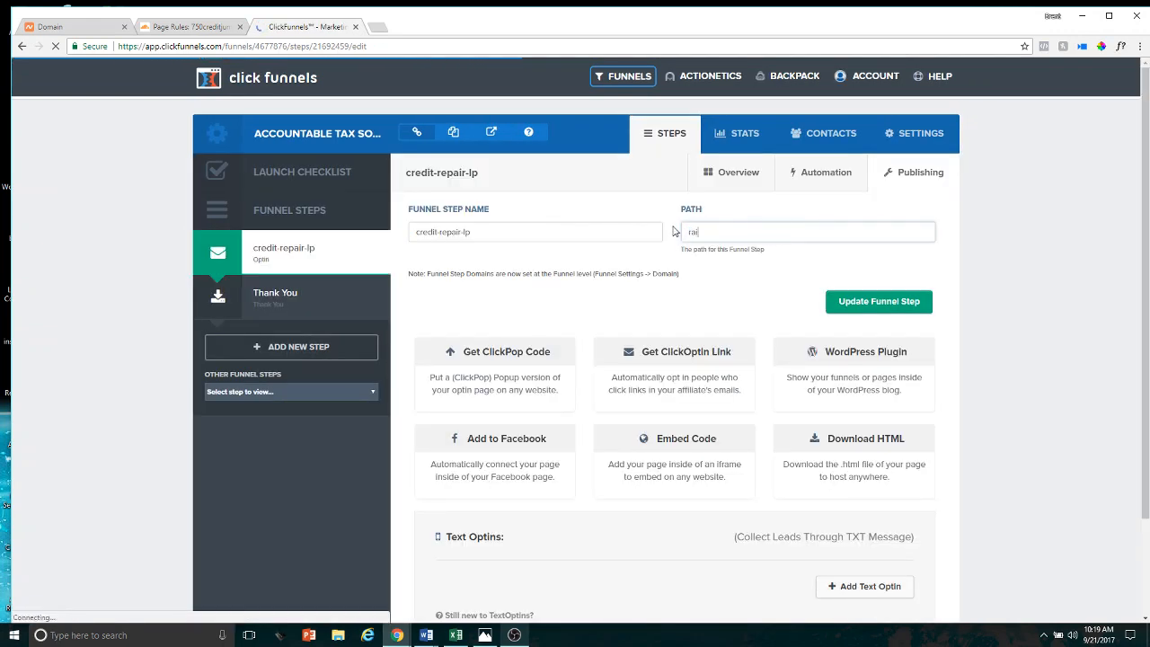
text(se-your-score)
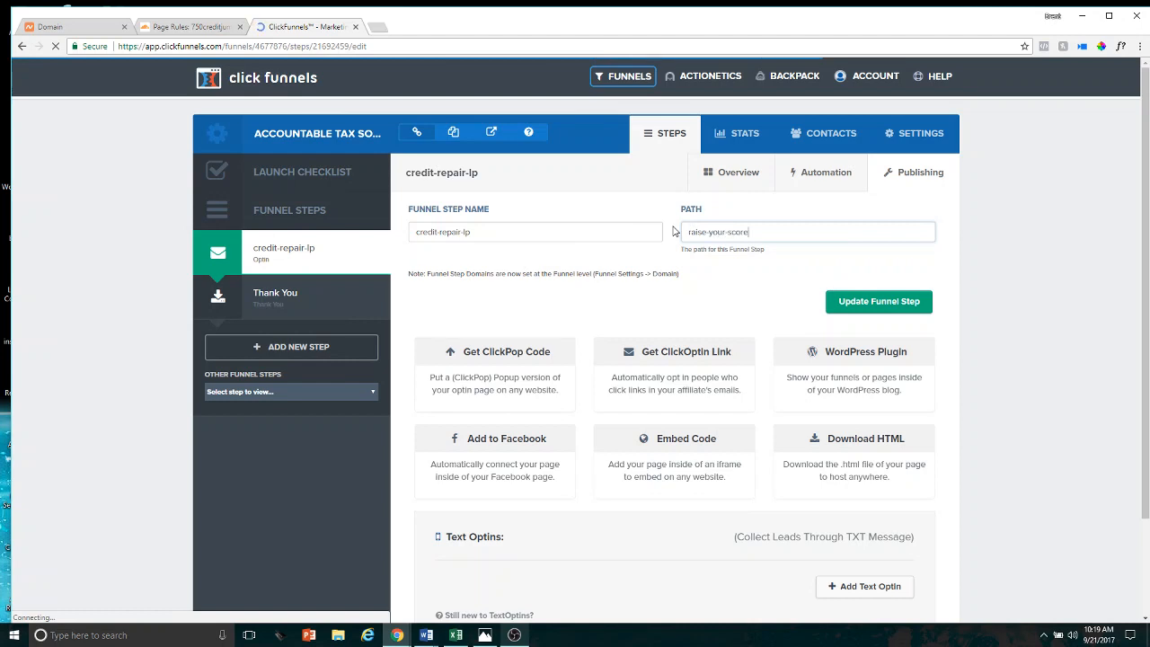
click(915, 303)
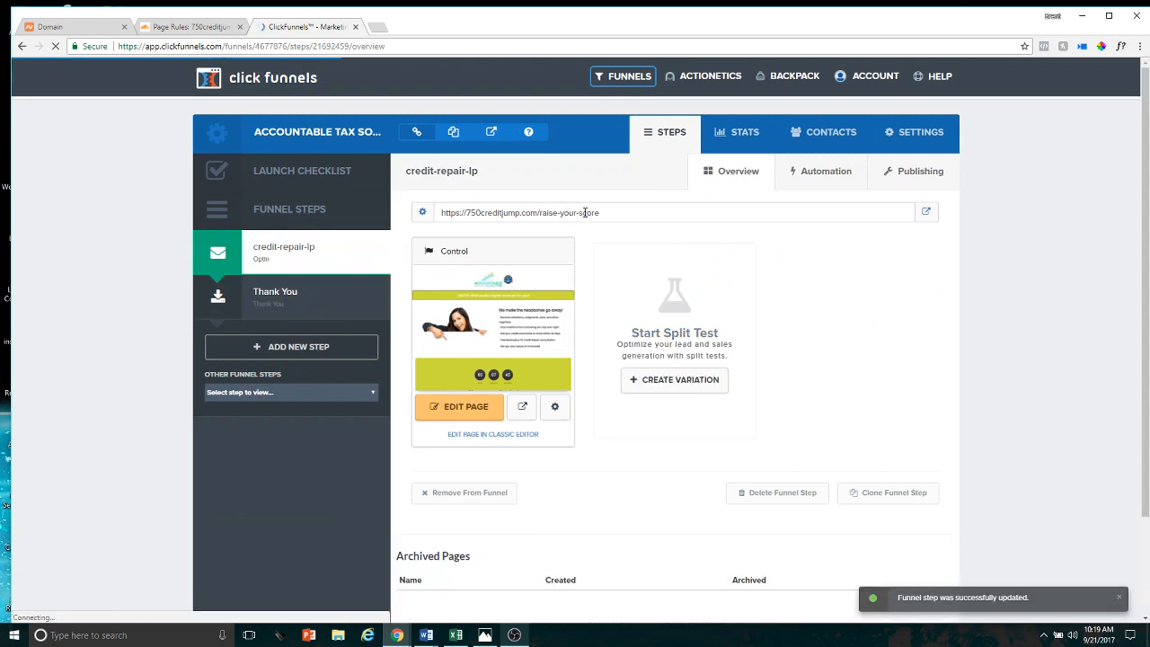
Set the path of the credit-repair-lp control page to raise-your-score in the page settings
click(554, 406)
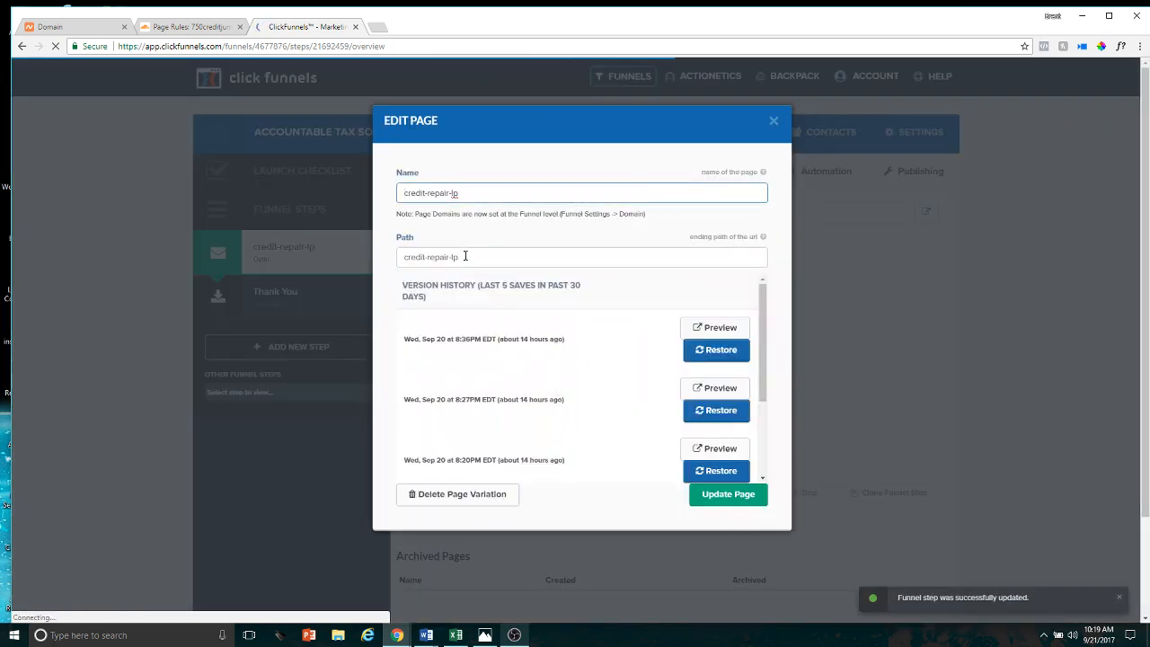
click(469, 258)
key(ctrl+a)
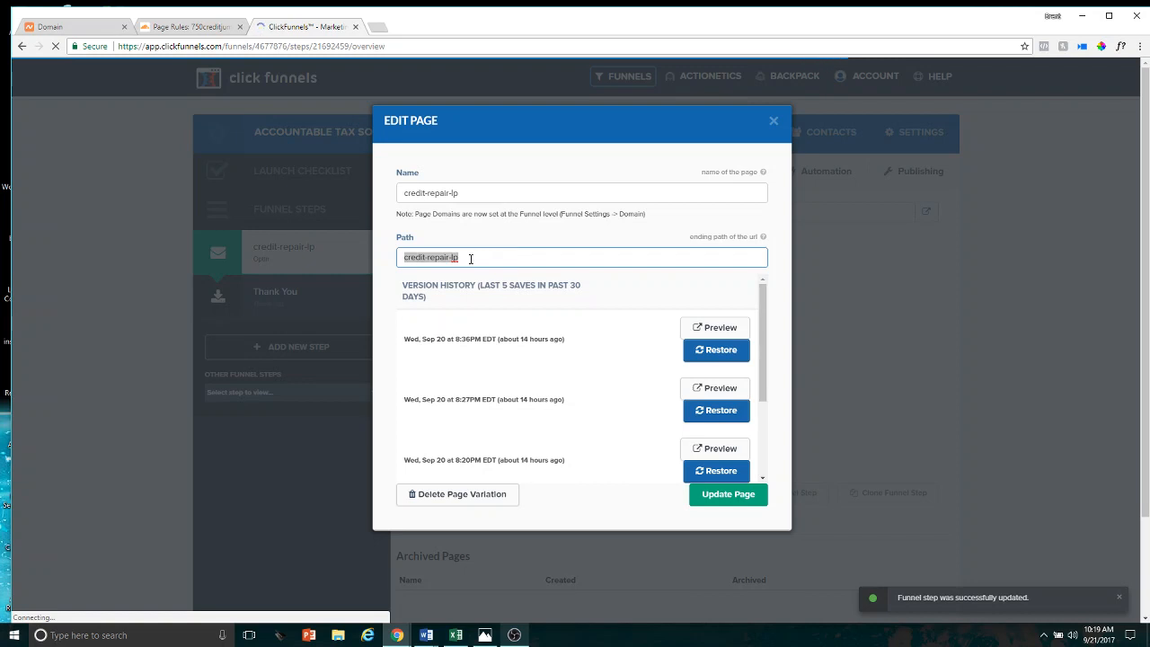
text(raise-you)
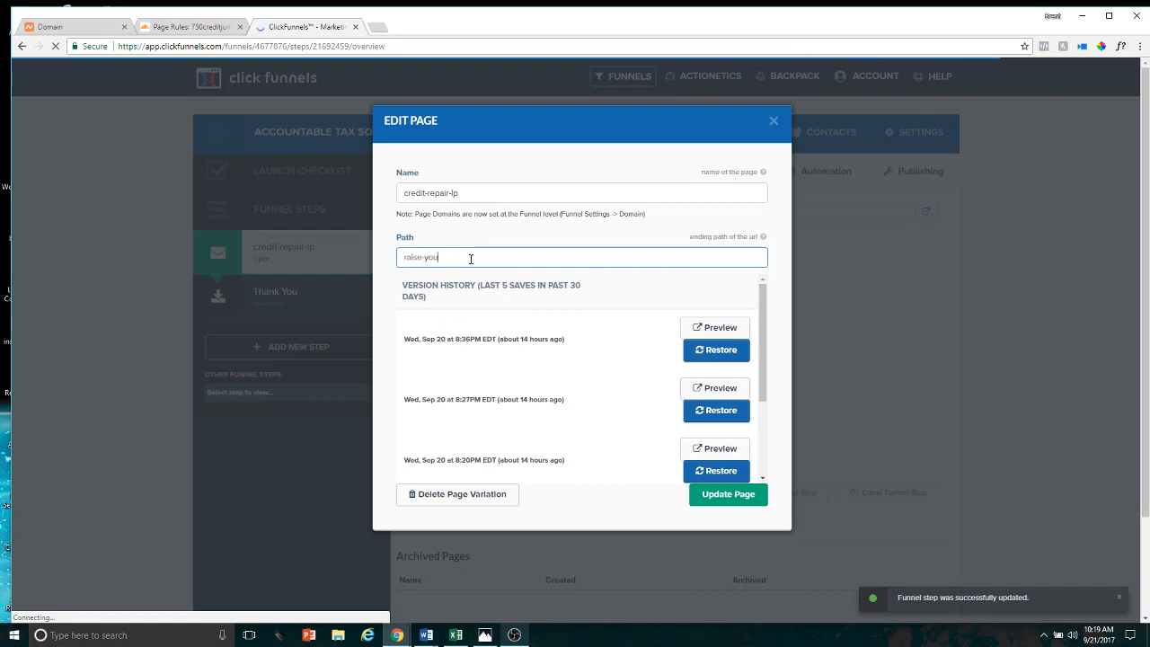
text(r-score)
Rename the control page as Credit Repair LP and update the page
triple_click(496, 194)
key(BackSpace)
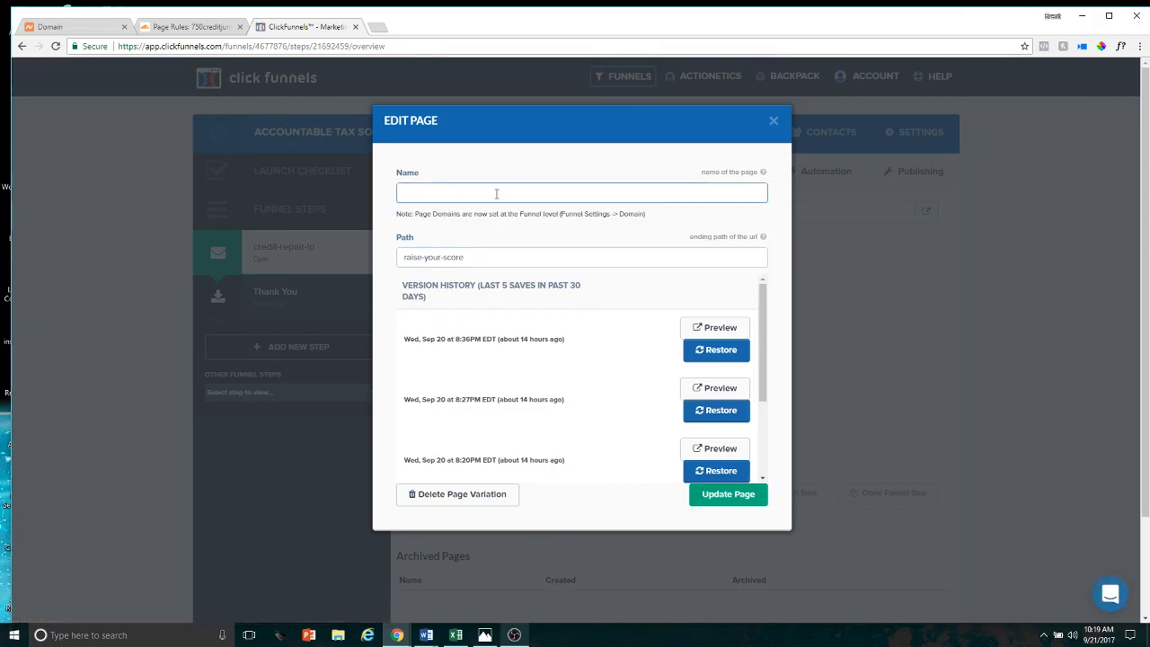
text(Credit Reapir)
key(BackSpace)
key(BackSpace)
click(726, 494)
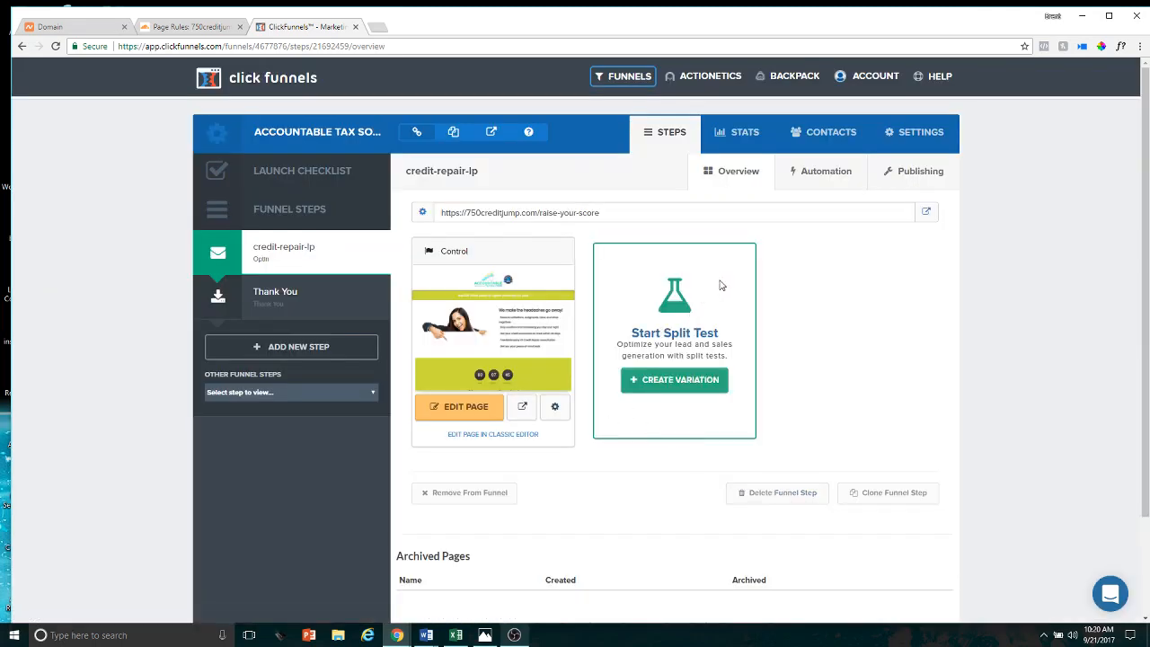
Preview the credit repair control page, close the preview, and open and dismiss the page's split test settings
click(522, 407)
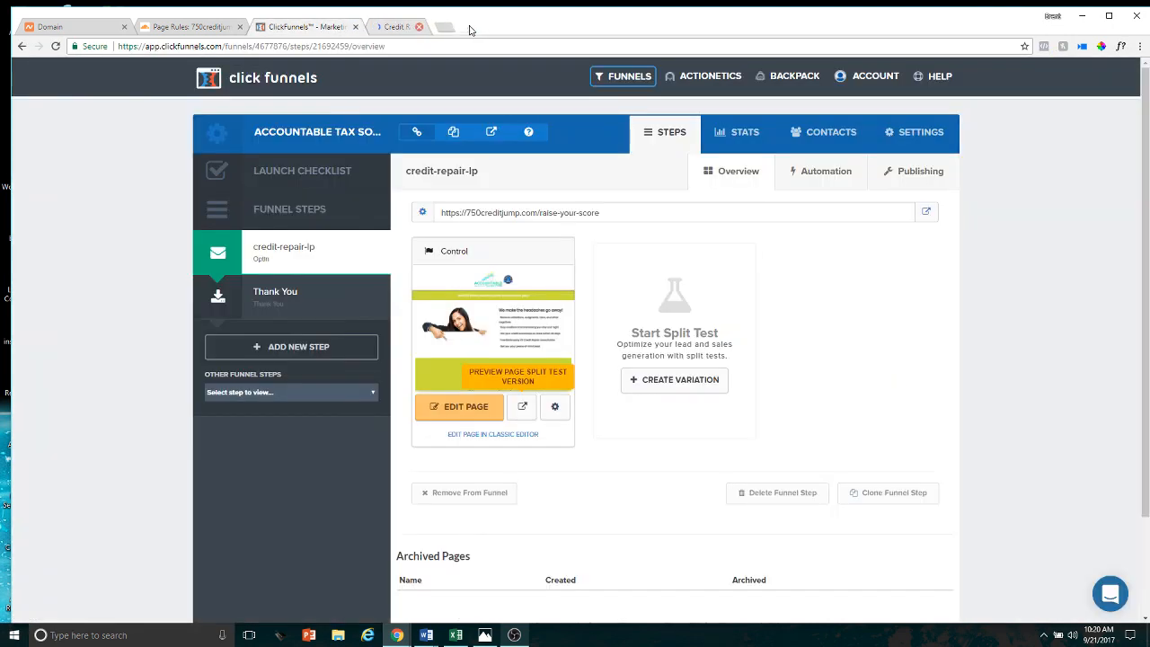
click(471, 27)
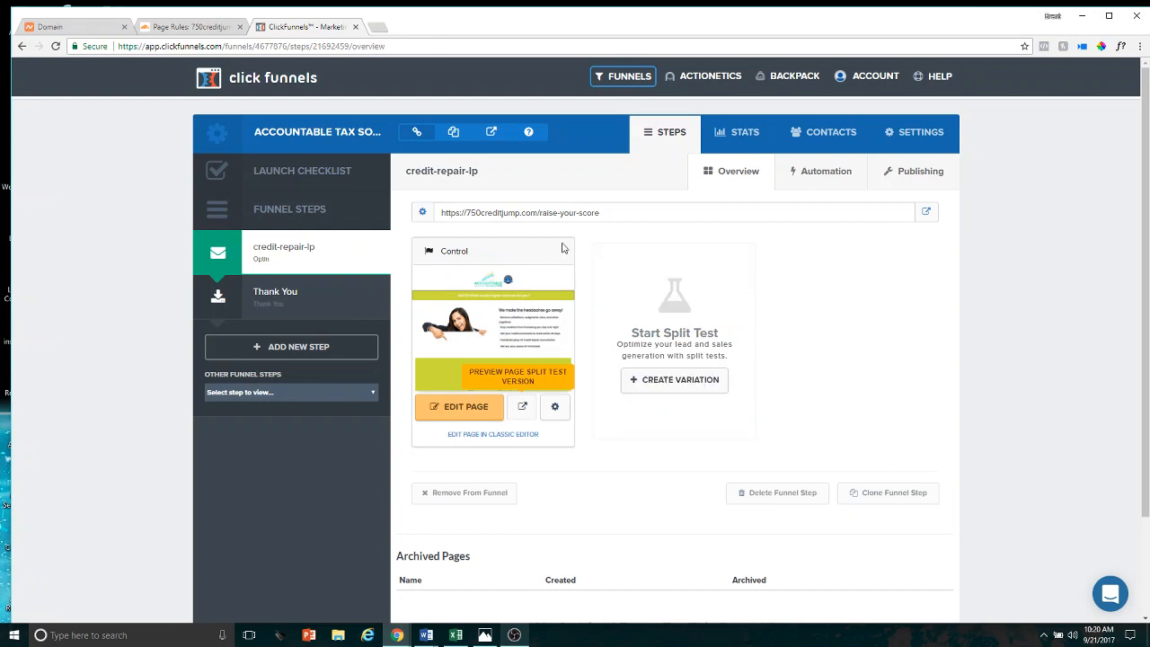
click(554, 406)
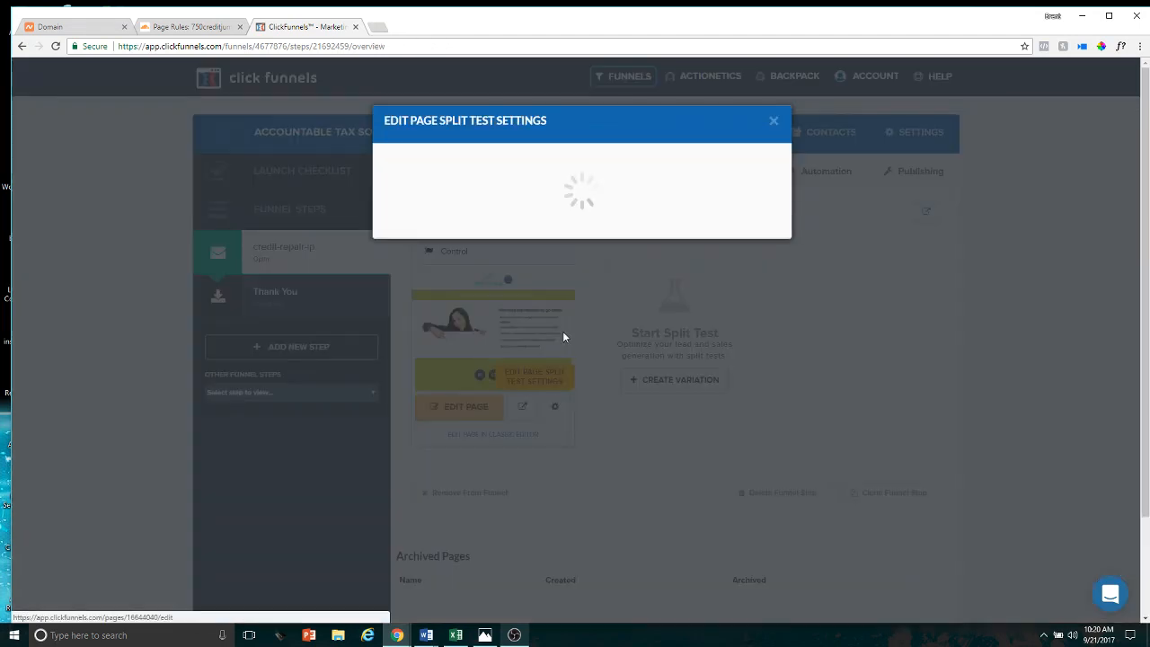
click(773, 122)
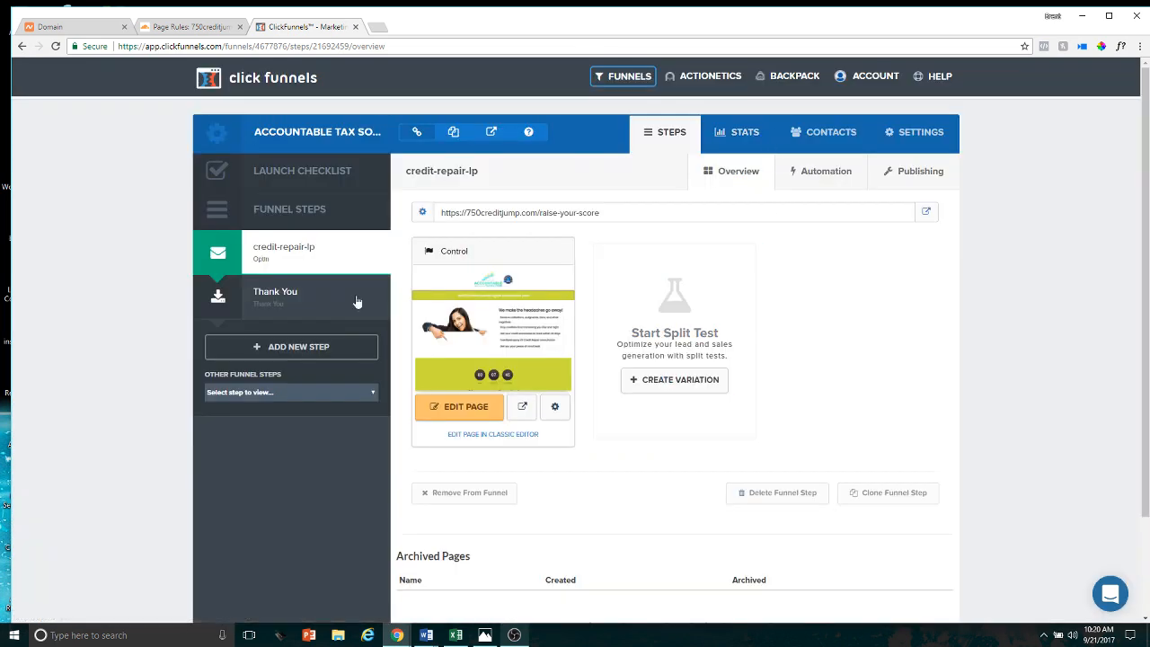
Try setting the path of the Thank You funnel step to thank-you and update the step
click(281, 295)
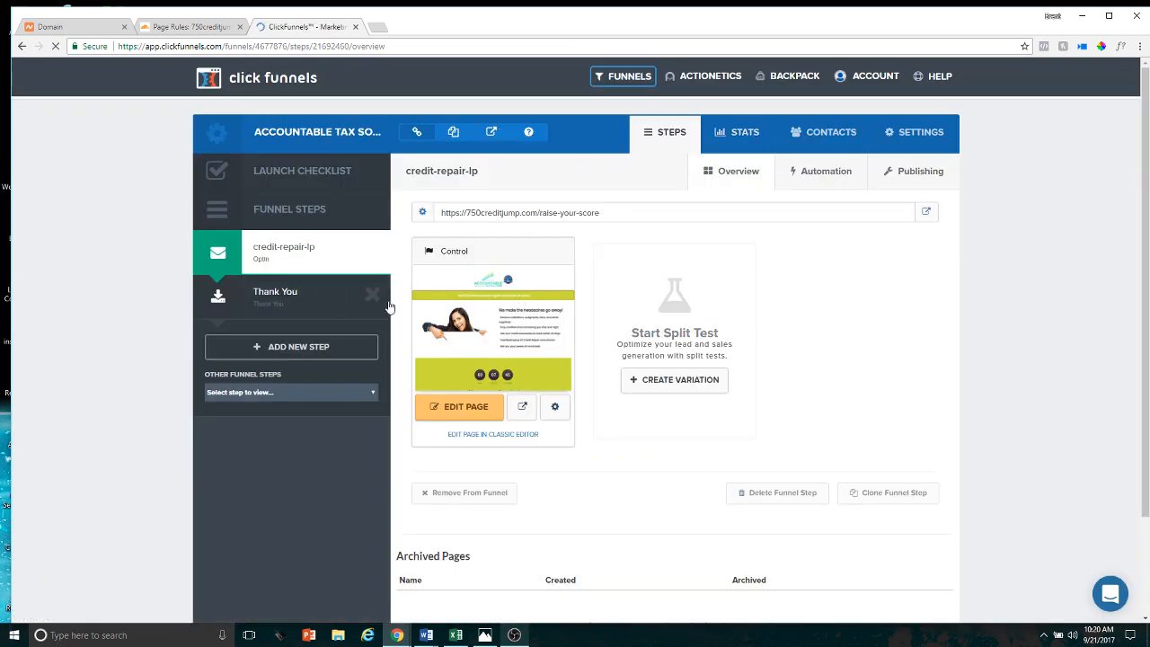
click(919, 172)
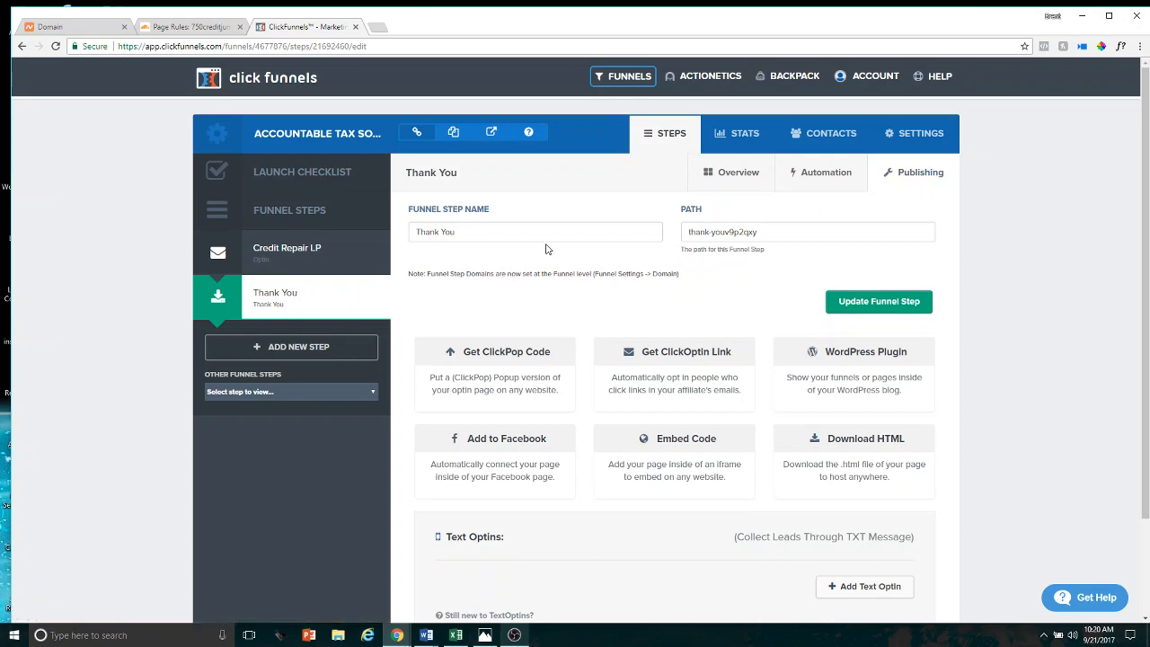
drag(763, 229, 672, 230)
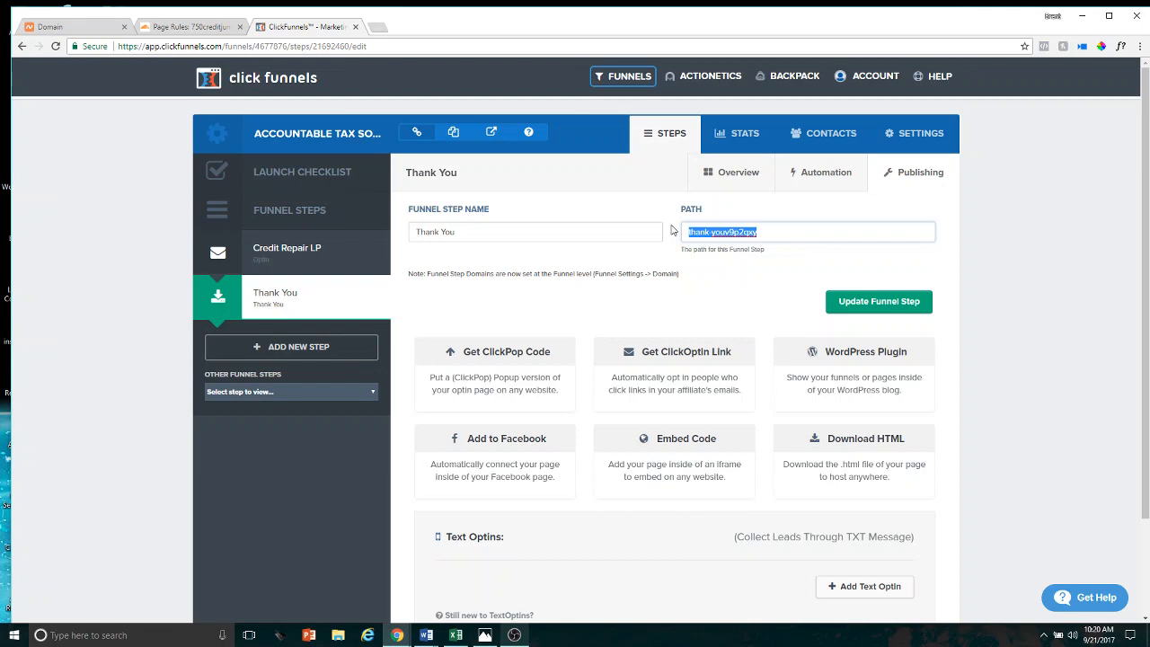
text(thank)
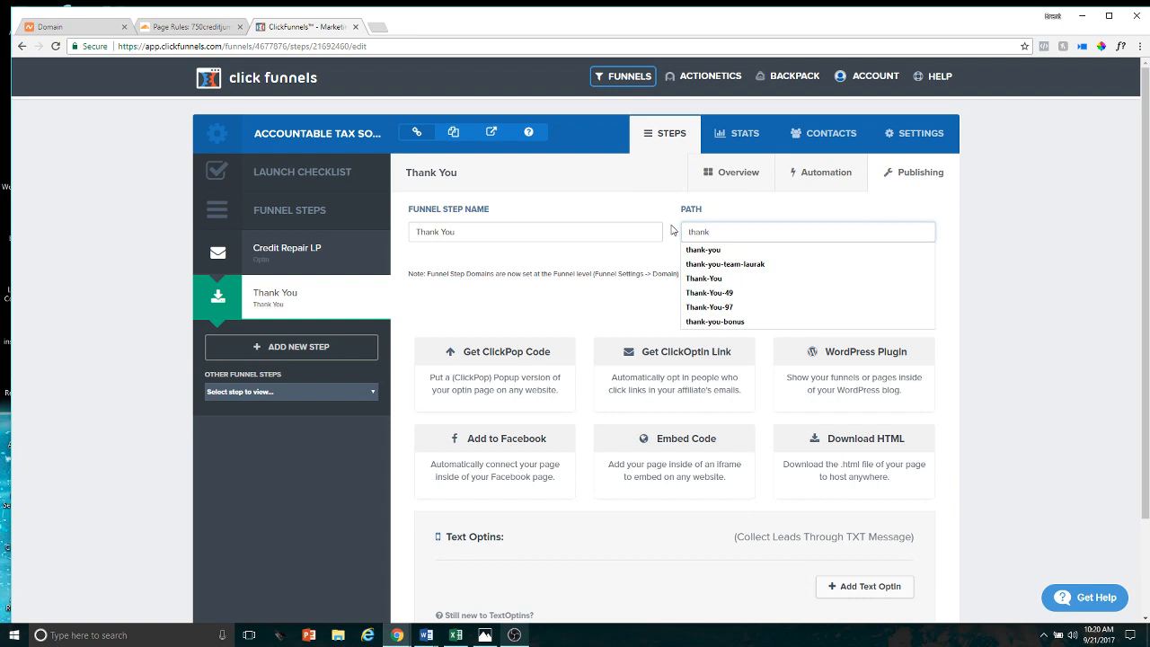
text(-you)
click(827, 202)
click(893, 305)
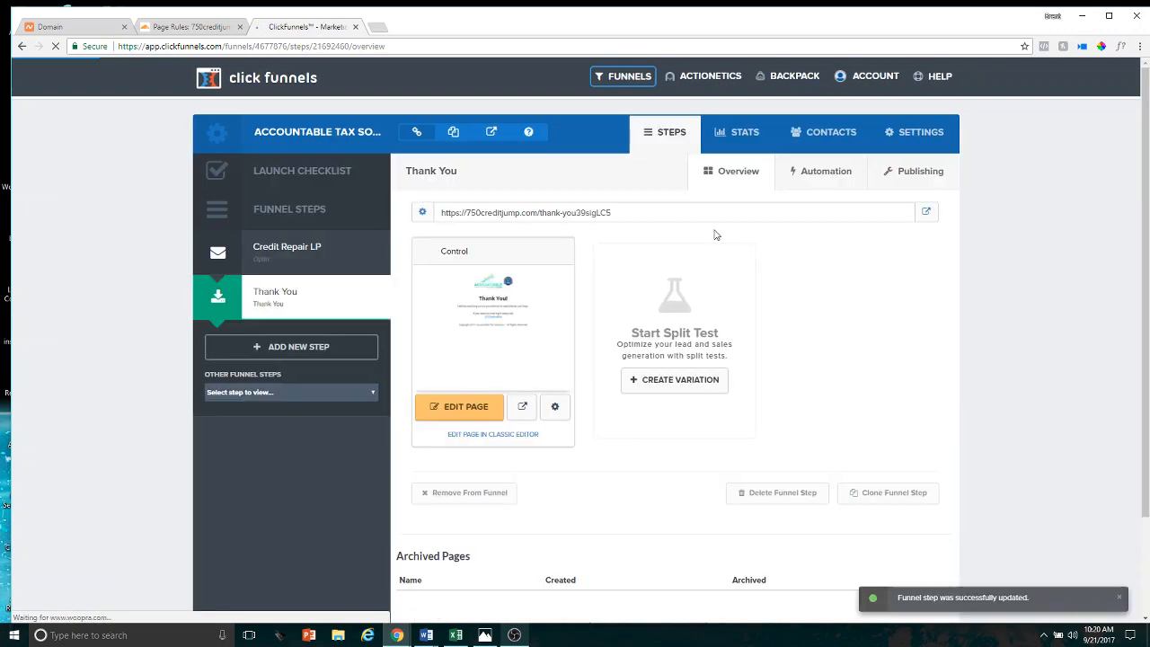
Set the path of the Thank You funnel step to thank-you-ats and update the step
click(917, 175)
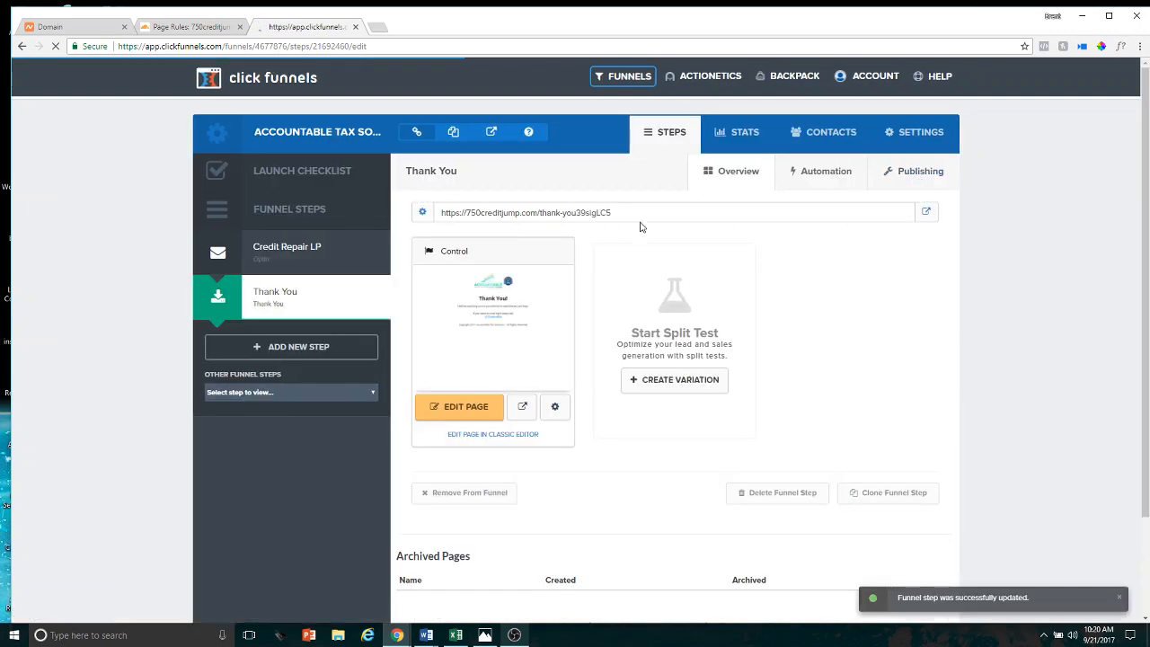
drag(764, 234, 668, 239)
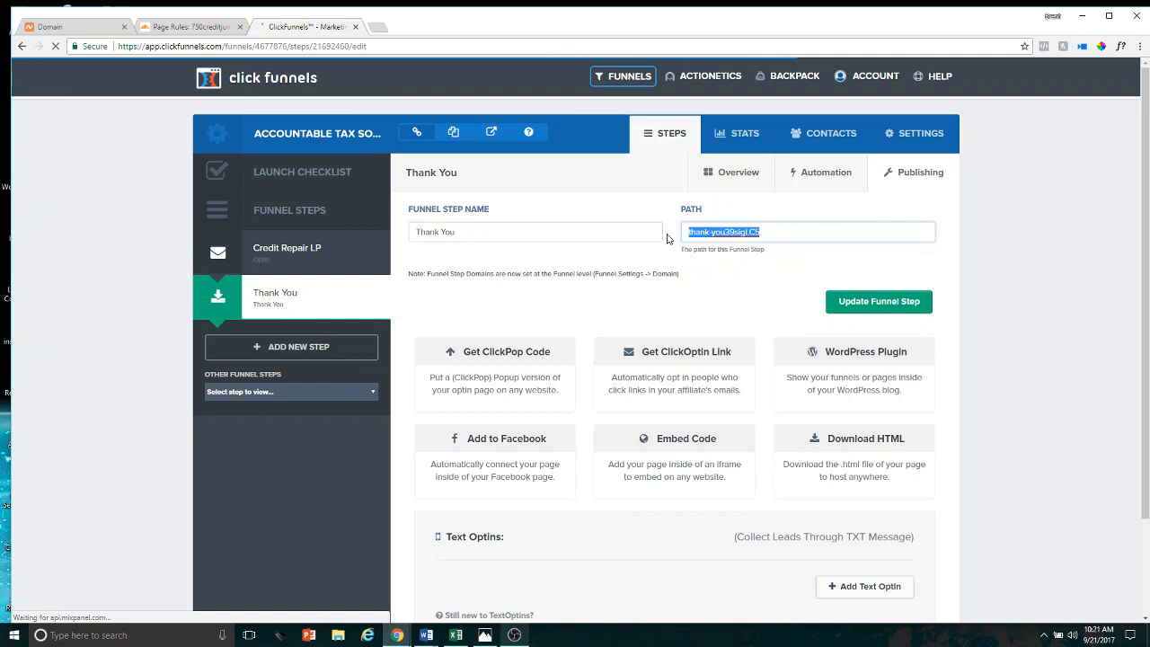
text(thanks)
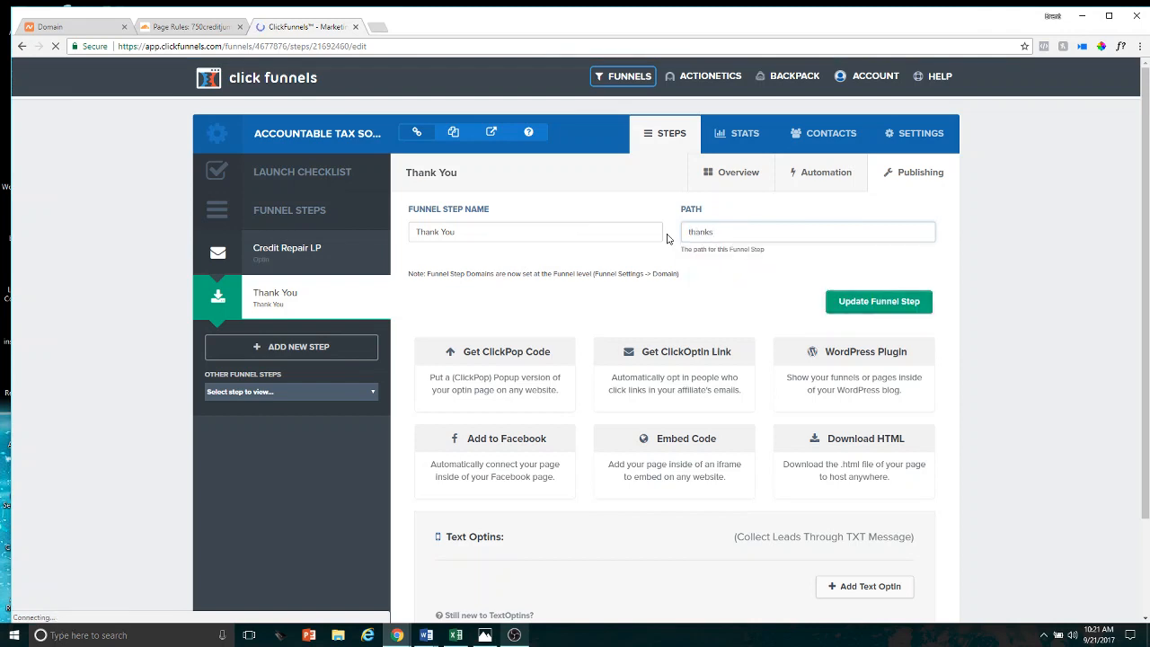
key(BackSpace)
text( you)
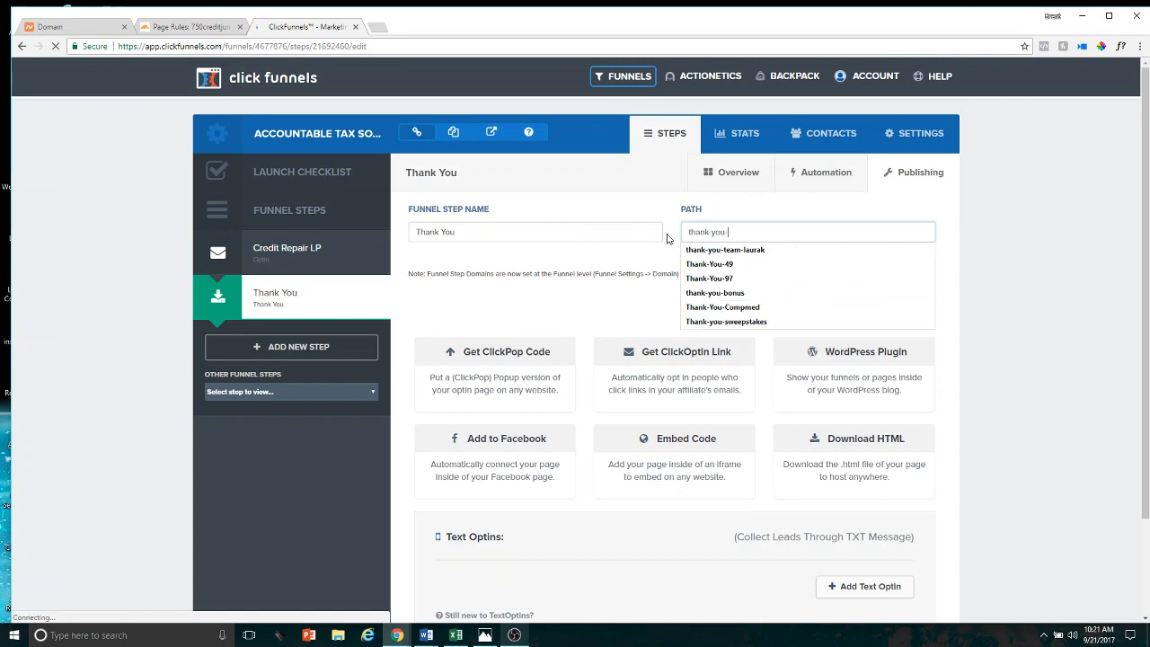
text( ats)
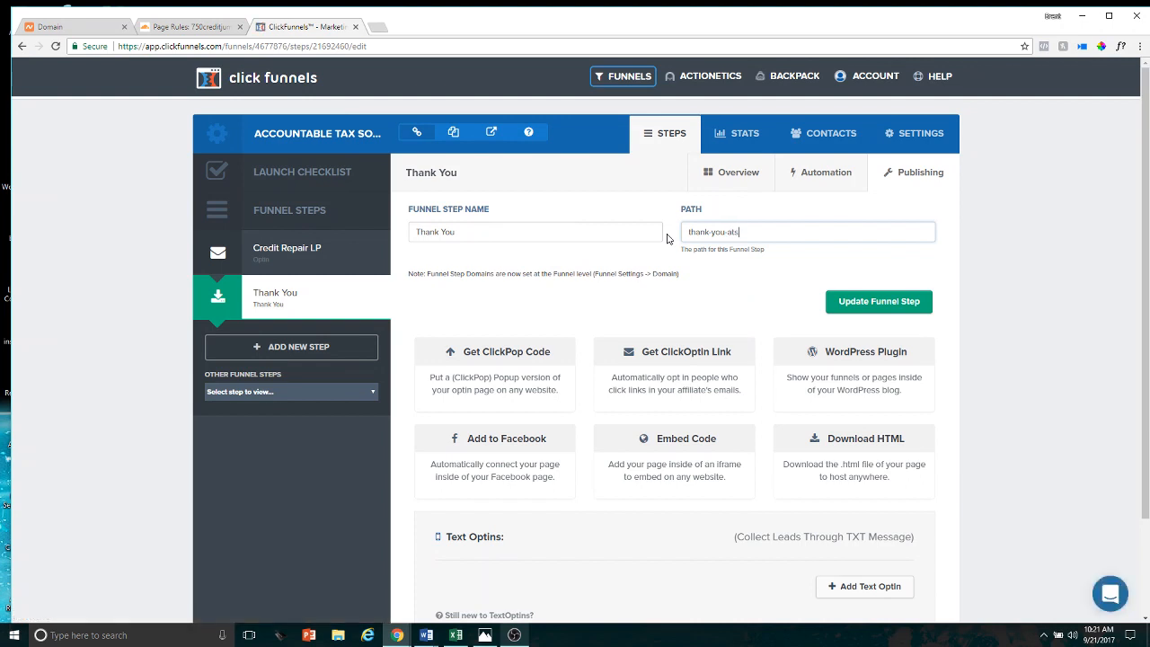
click(836, 305)
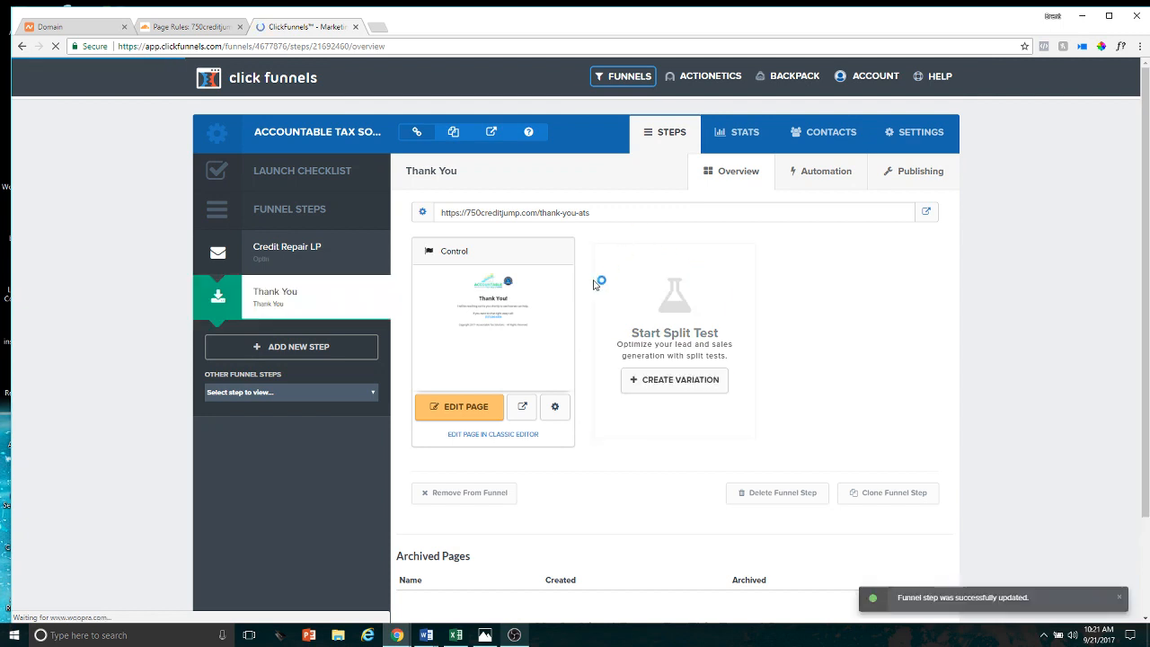
Set the path of the Thank You control page to thank-you-ats in its page settings and update the page
click(557, 409)
click(532, 256)
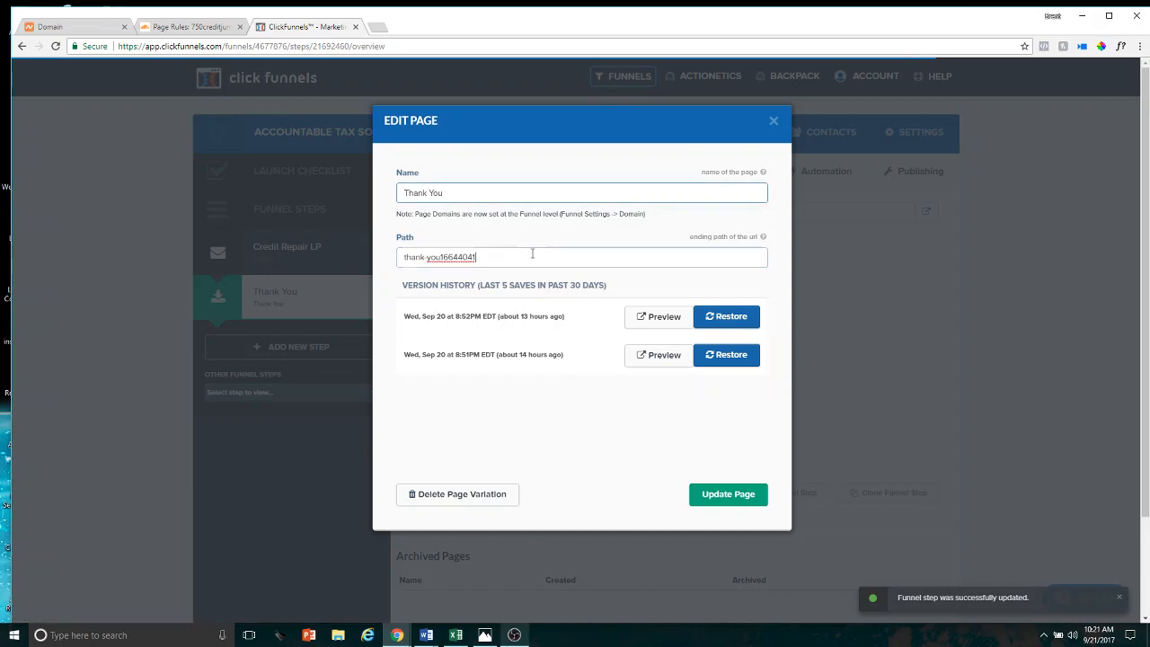
triple_click(532, 257)
key(BackSpace)
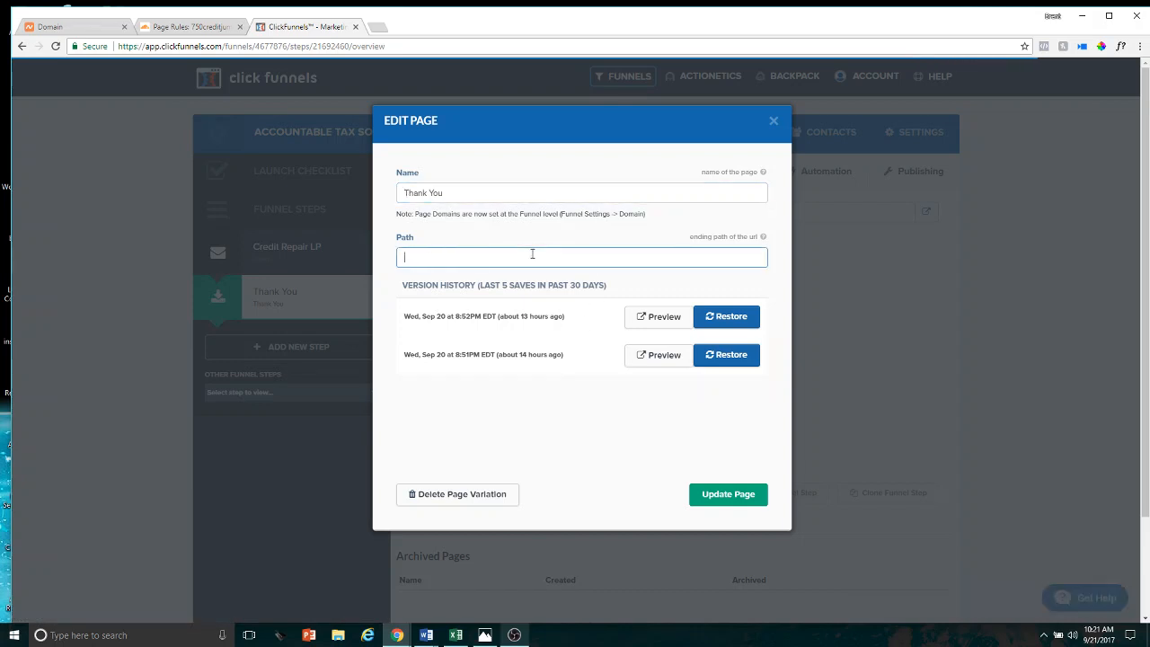
text(t)
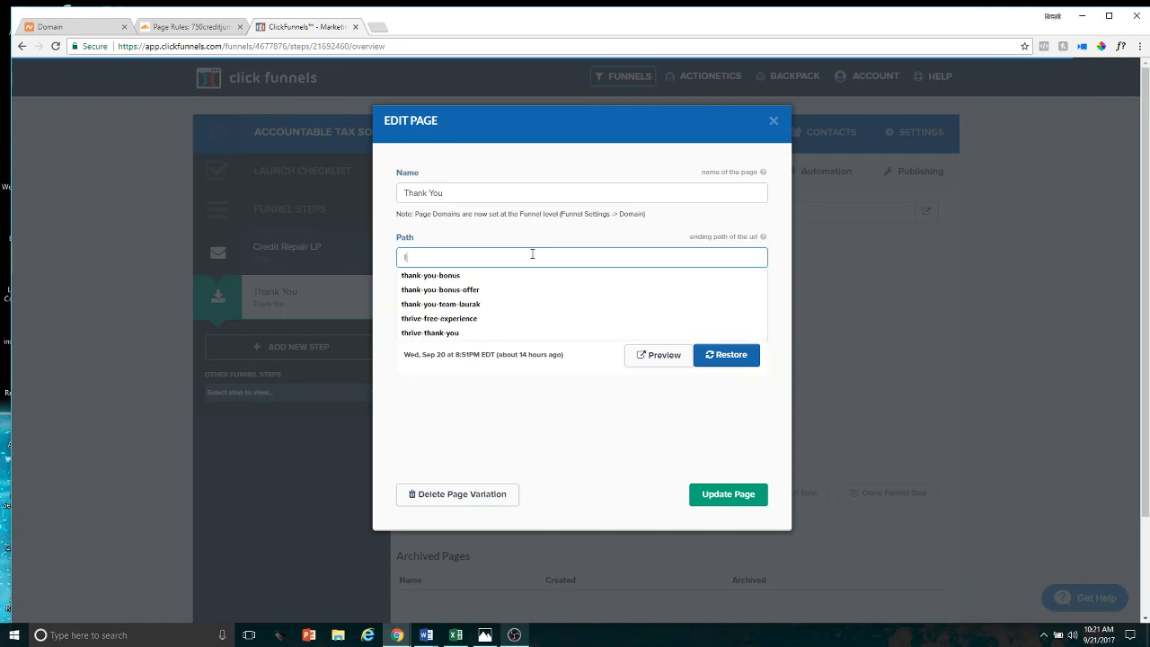
text(hank you-ats)
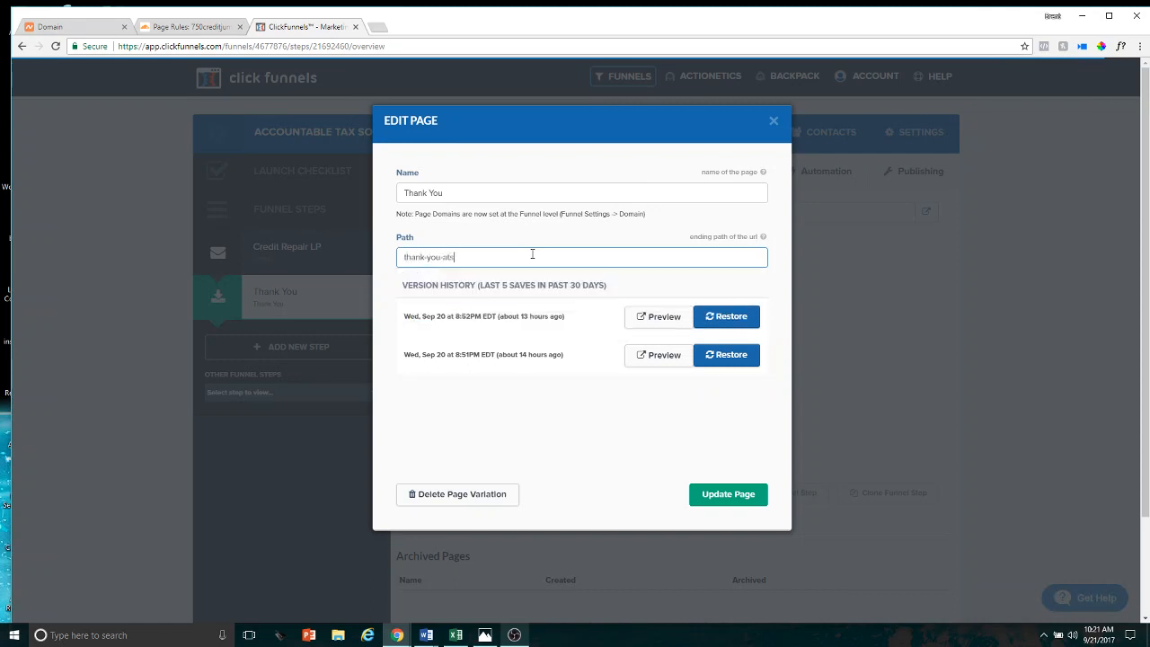
click(727, 494)
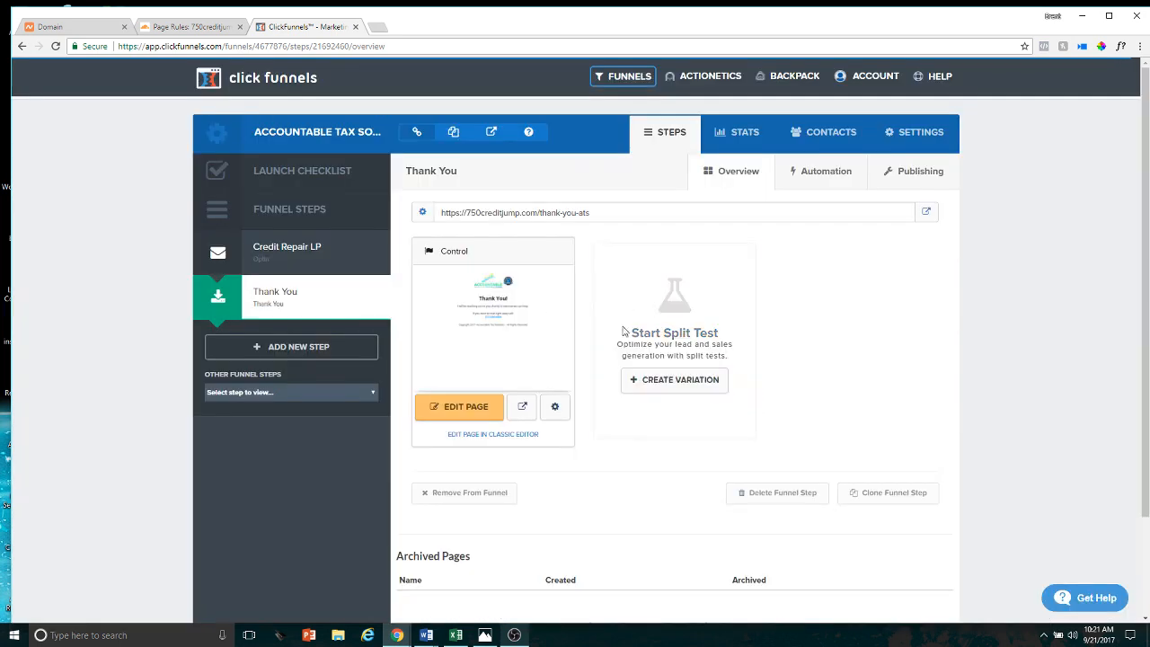
Return to the Credit Repair LP step and check where the root domain 750creditjump.com leads, closing that page after viewing it
click(371, 248)
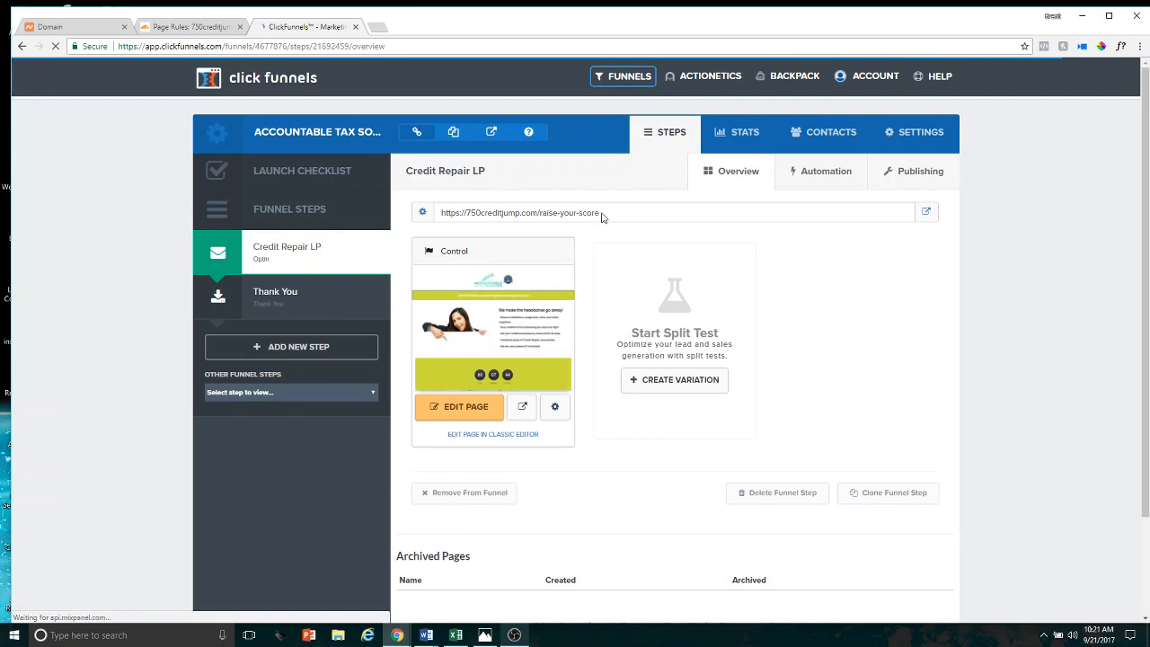
mouse_move(547, 365)
click(381, 30)
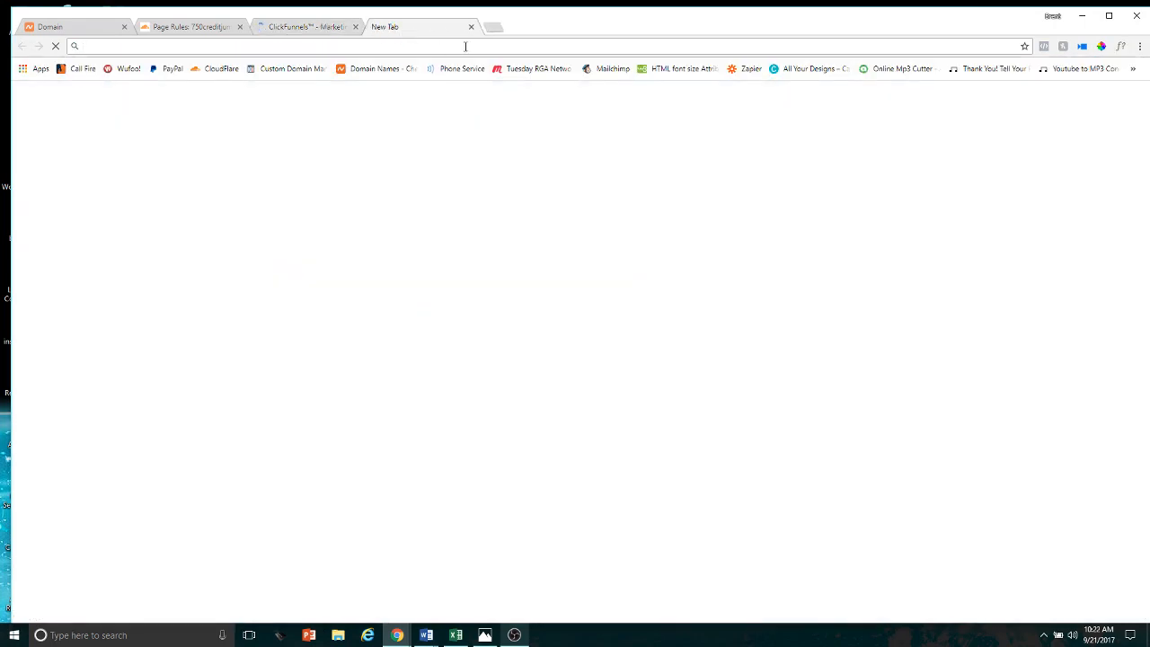
text(72)
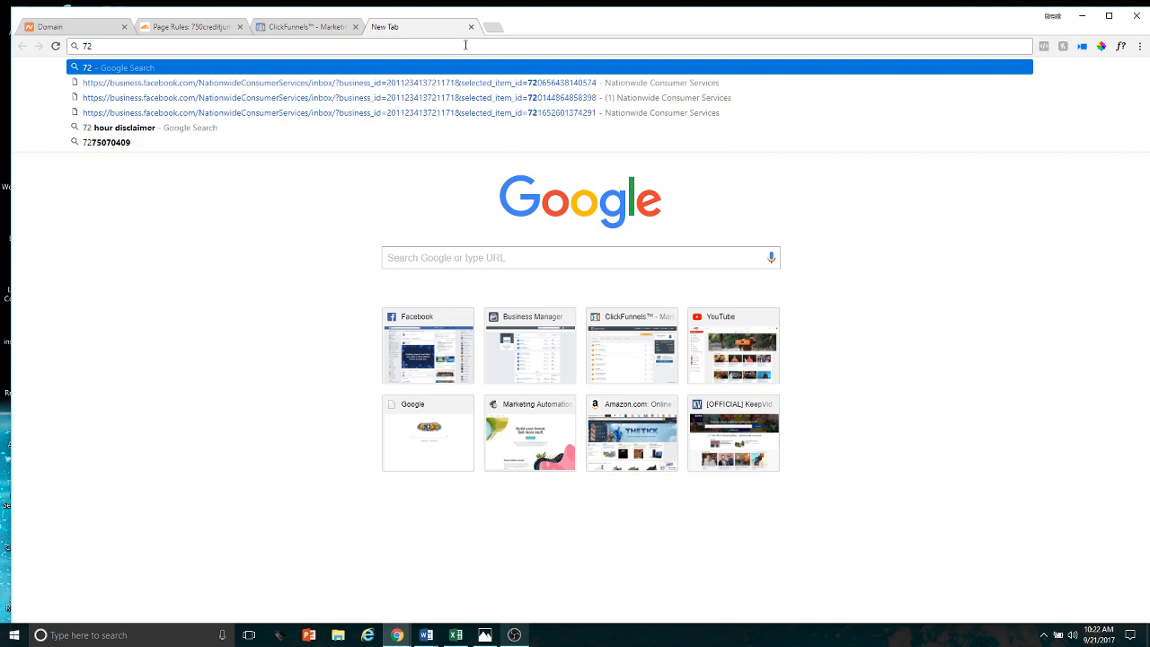
key(BackSpace)
text(50)
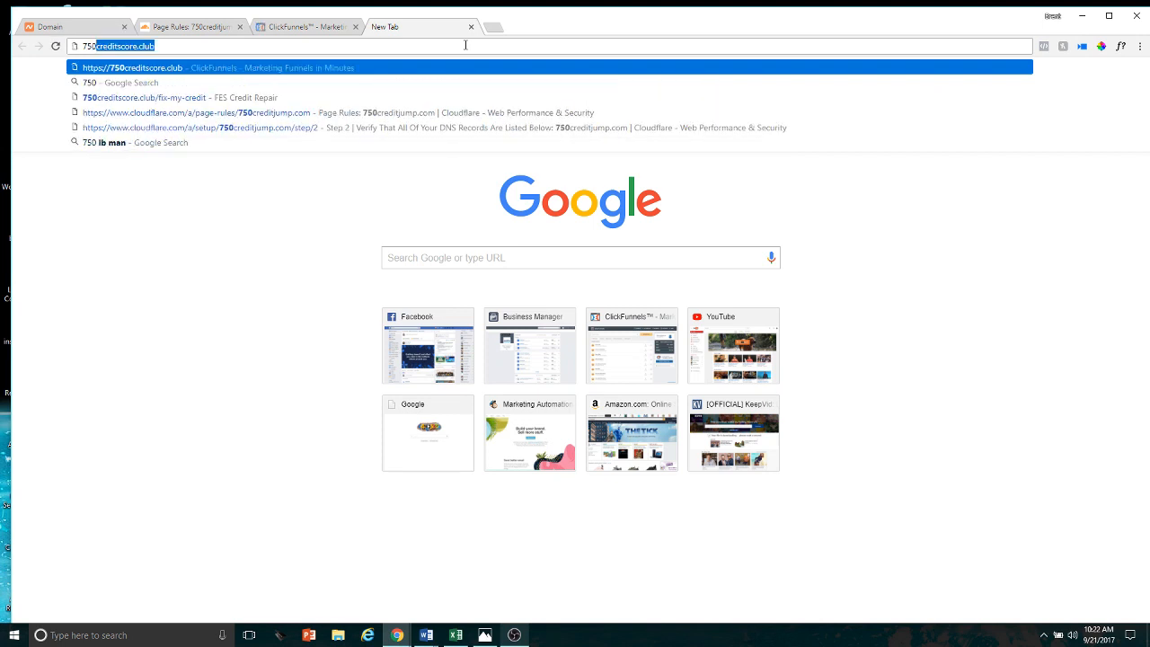
text(creditjump.)
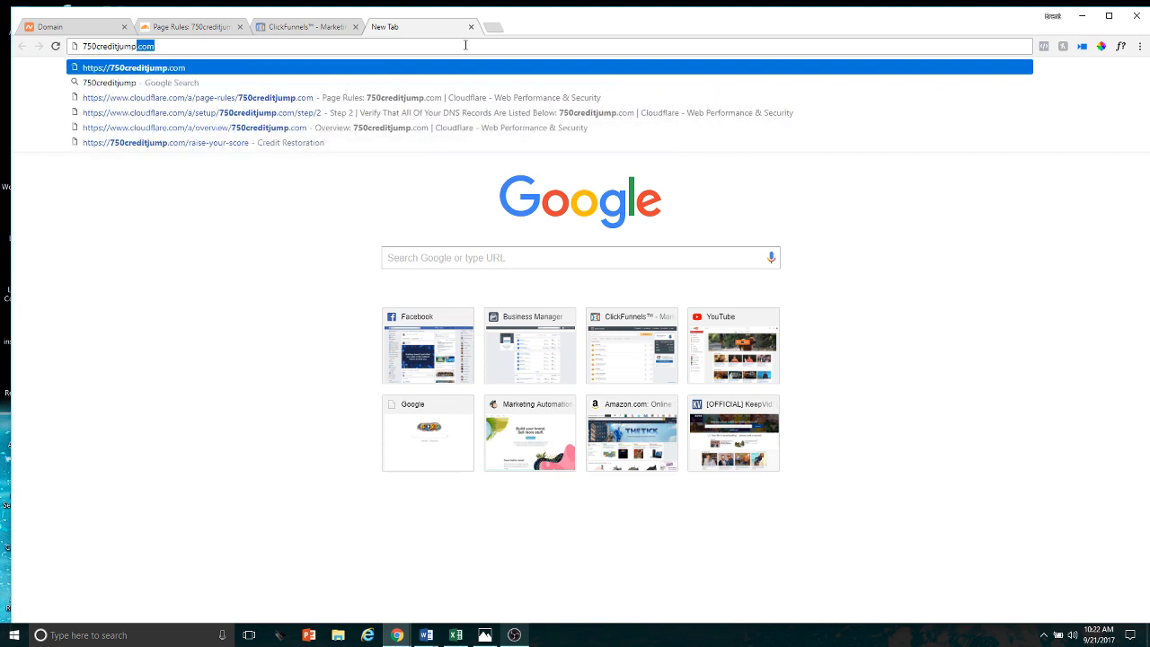
text(com)
key(Return)
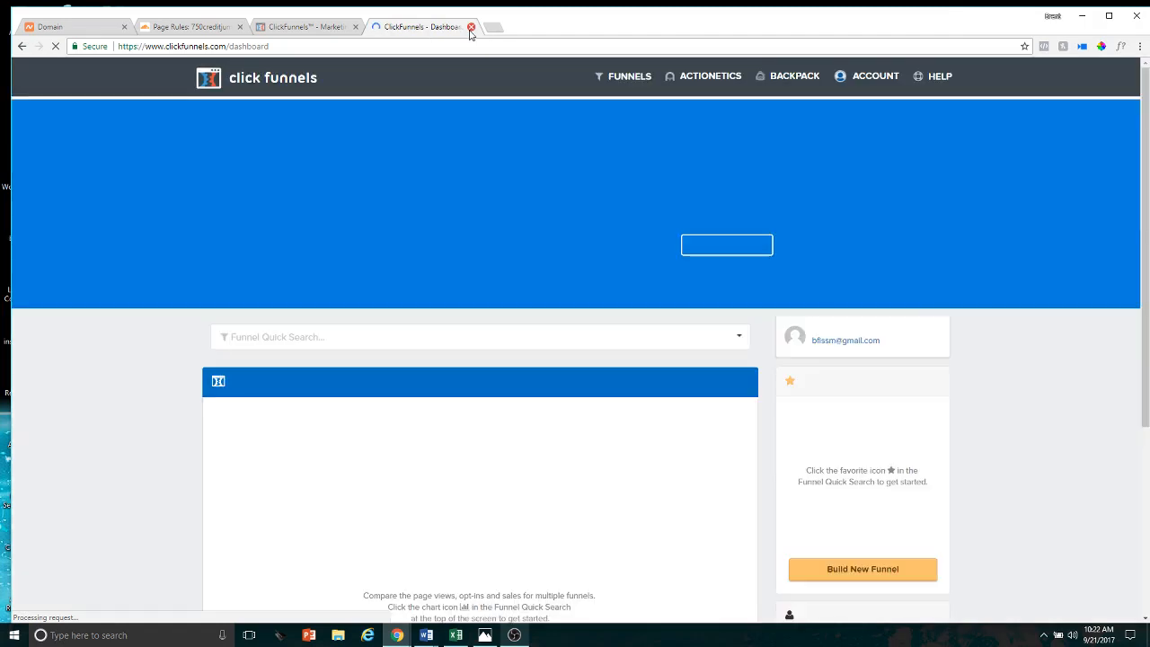
click(471, 26)
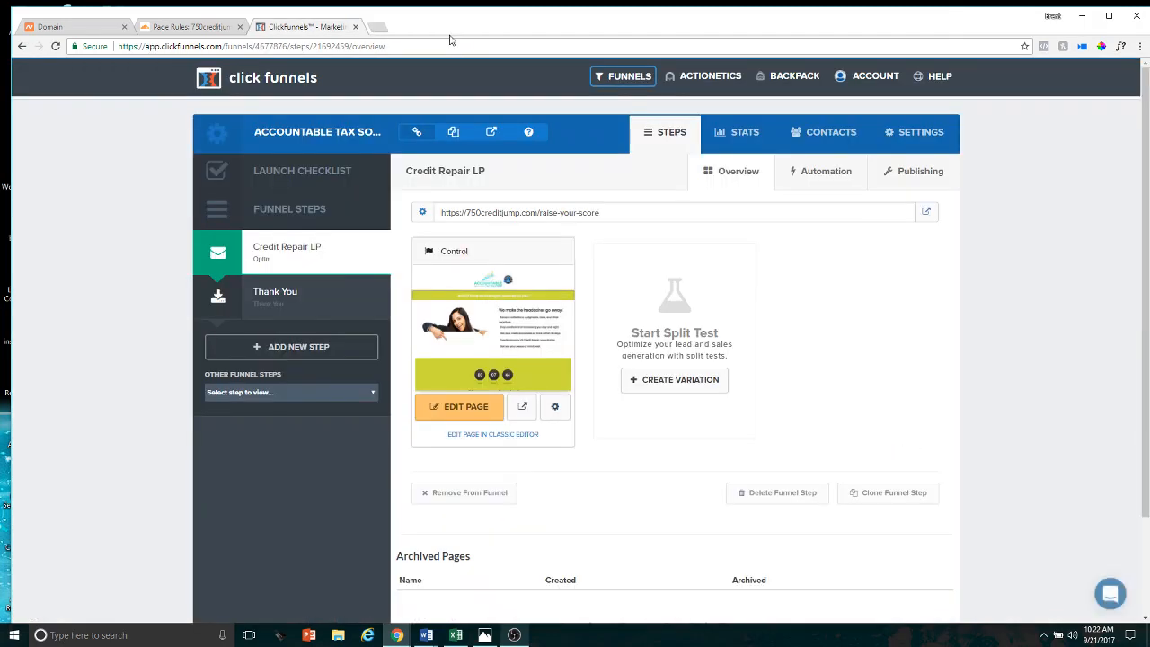